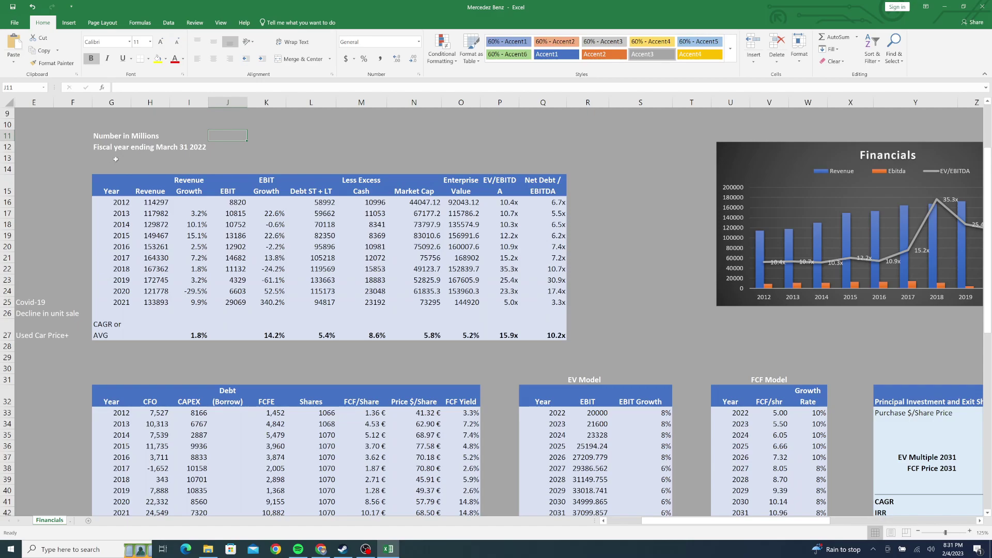
{"action": "left_click", "coordinate": [146, 157]}
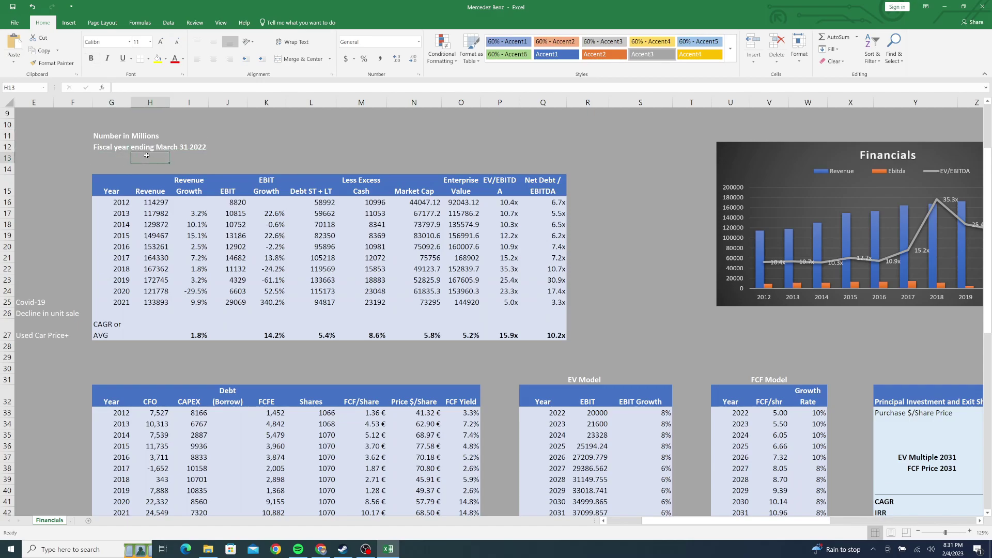
{"action": "left_click", "coordinate": [190, 155]}
{"action": "left_click", "coordinate": [231, 155]}
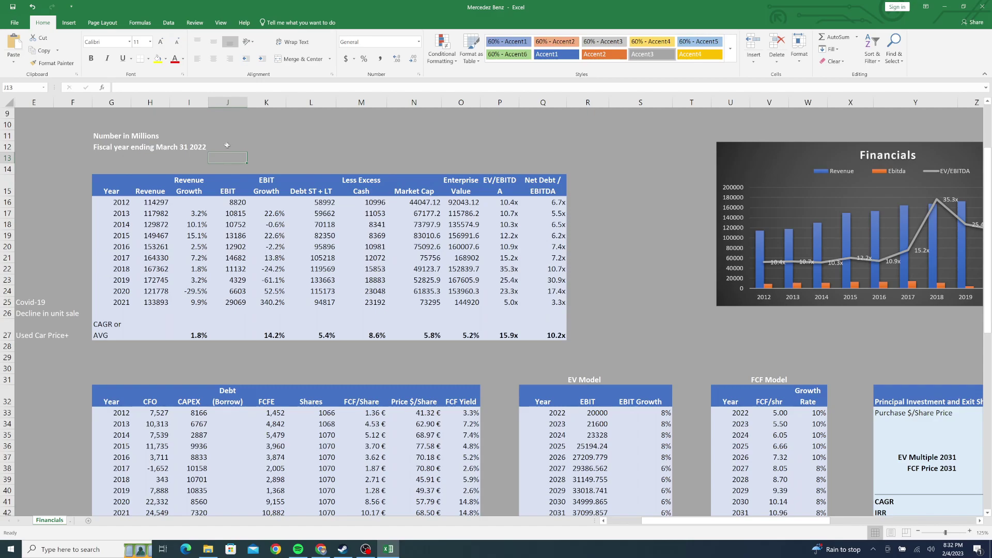
{"action": "left_click", "coordinate": [257, 157]}
Examine the Revenue column of the yearly financials table, comparing 2012 and 2013 with 2019 and 2021.
{"action": "scroll", "coordinate": [266, 158], "scroll_direction": "up", "scroll_amount": 1, "text": "ctrl"}
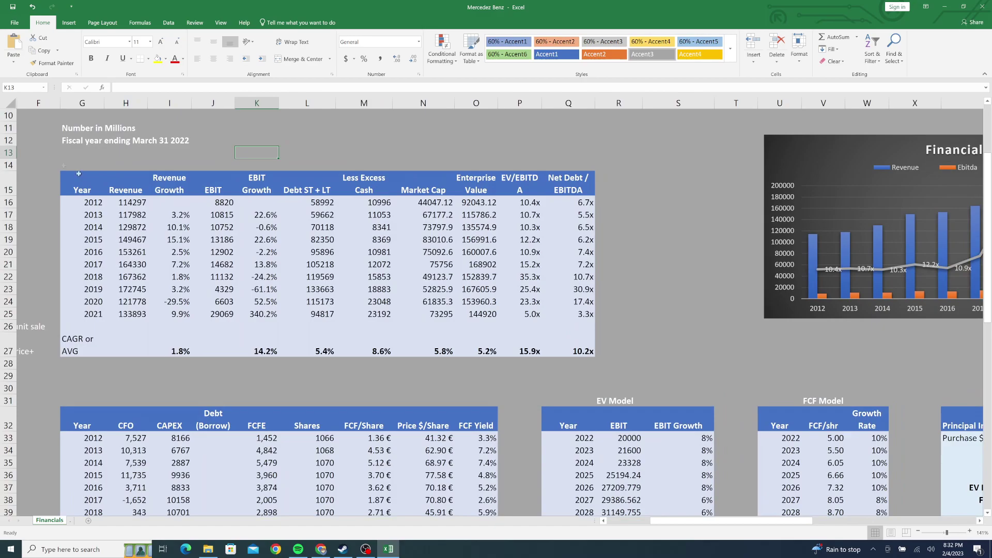
{"action": "left_click", "coordinate": [133, 203]}
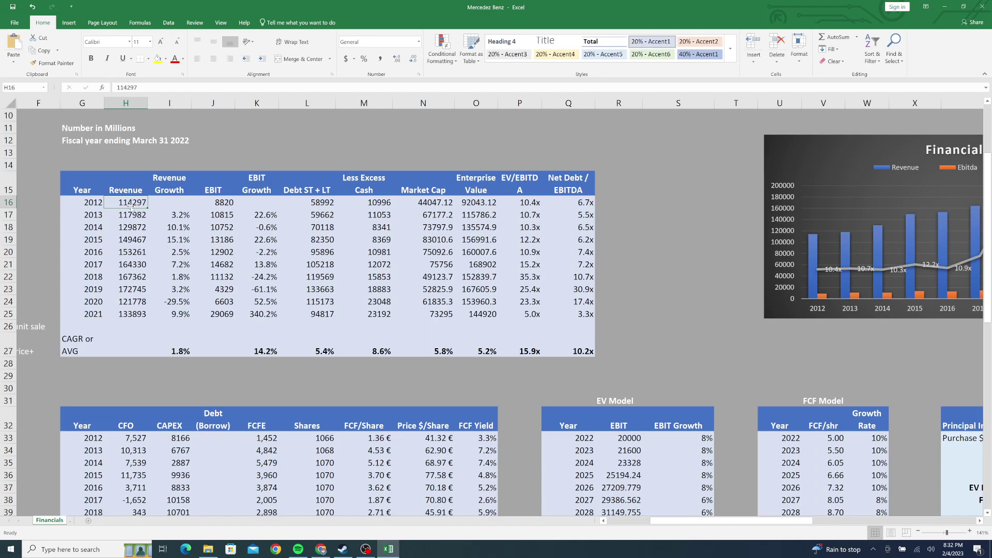
{"action": "left_click", "coordinate": [133, 211]}
{"action": "left_click", "coordinate": [140, 203]}
{"action": "left_click", "coordinate": [133, 287]}
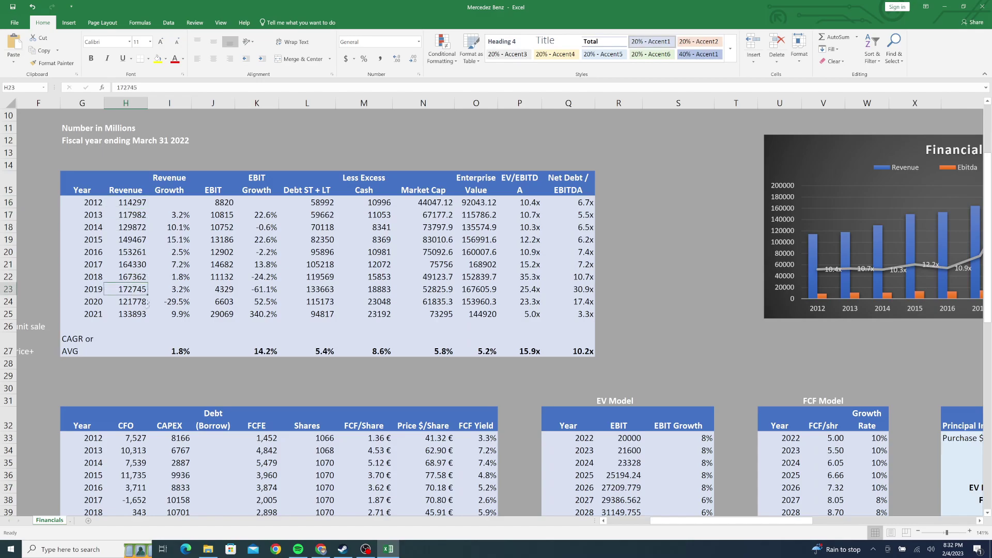
{"action": "left_click", "coordinate": [131, 316]}
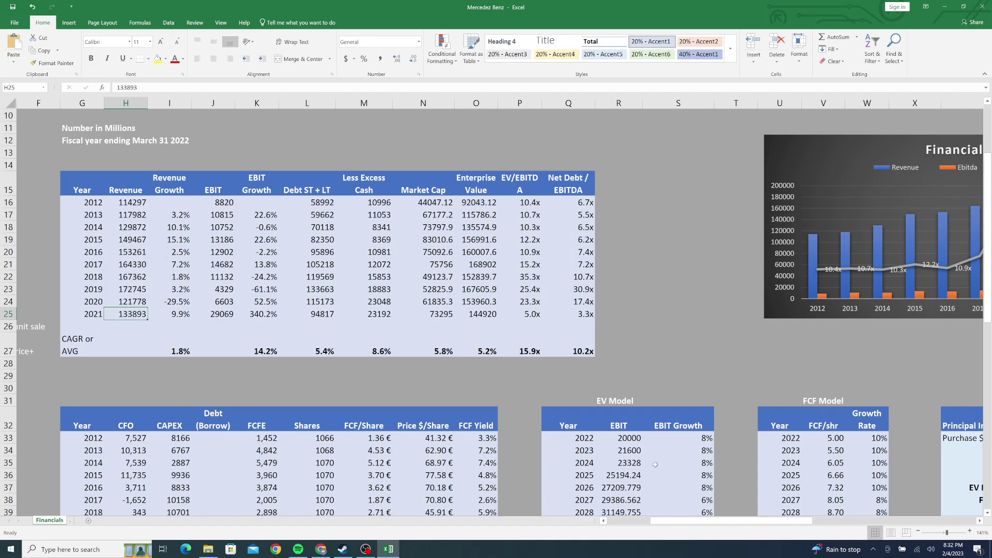
Compare the 2020 revenue with the 2019 and 2021 figures, with the side notes beside the table in view.
{"action": "mouse_move", "coordinate": [686, 522]}
{"action": "left_mouse_down"}
{"action": "mouse_move", "coordinate": [734, 523]}
{"action": "mouse_move", "coordinate": [680, 523]}
{"action": "left_mouse_up"}
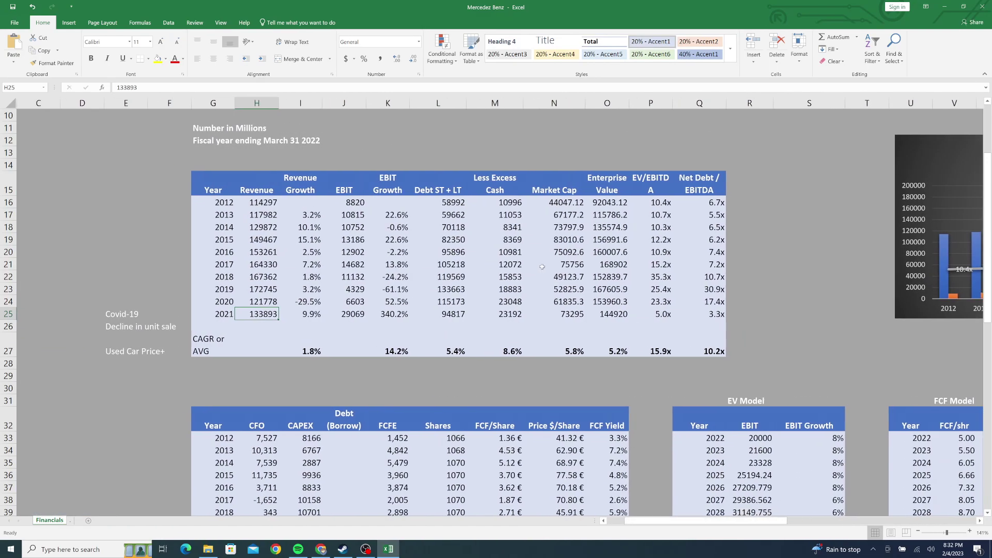
{"action": "left_click", "coordinate": [264, 287]}
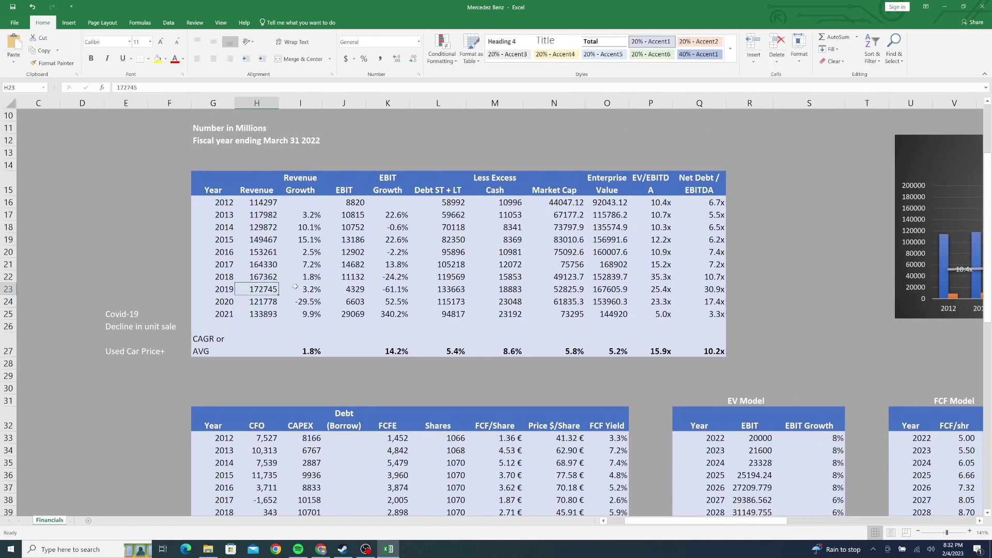
{"action": "left_click", "coordinate": [256, 301]}
{"action": "key", "text": "Up"}
{"action": "key", "text": "Down"}
{"action": "key", "text": "Down"}
{"action": "key", "text": "Up"}
{"action": "key", "text": "Up"}
{"action": "key", "text": "Down"}
{"action": "key", "text": "Up"}
{"action": "key", "text": "Down"}
{"action": "key", "text": "Down"}
{"action": "key", "text": "Up"}
{"action": "key", "text": "Up"}
{"action": "key", "text": "Down"}
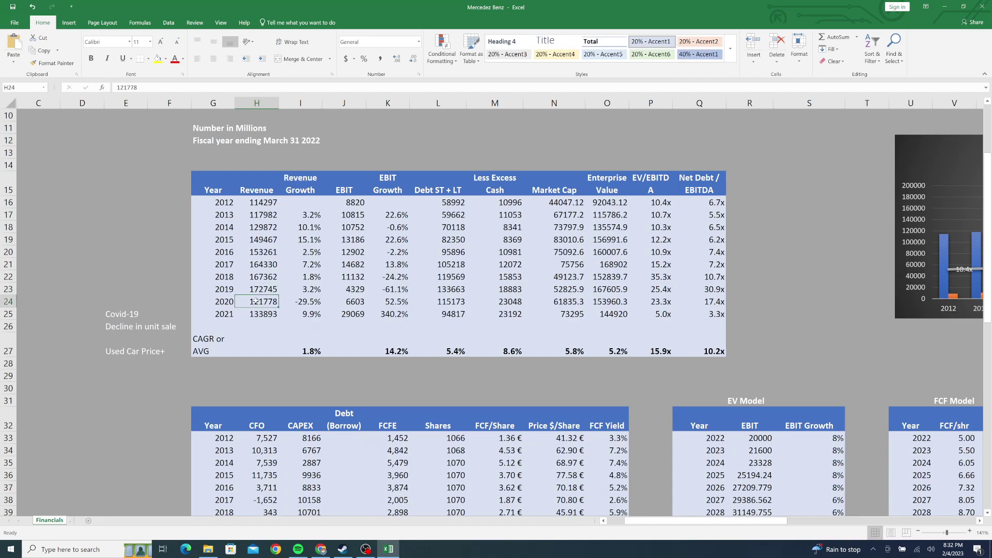
Review the year-by-year revenue trend from 2014 through 2021 in the financials table.
{"action": "left_click", "coordinate": [275, 263]}
{"action": "left_click", "coordinate": [265, 277]}
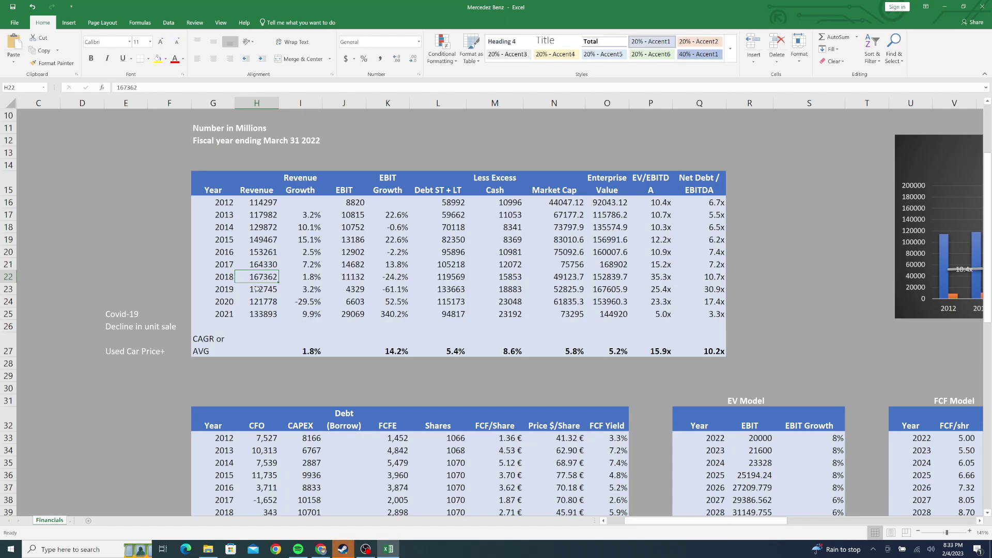
{"action": "left_click", "coordinate": [256, 289]}
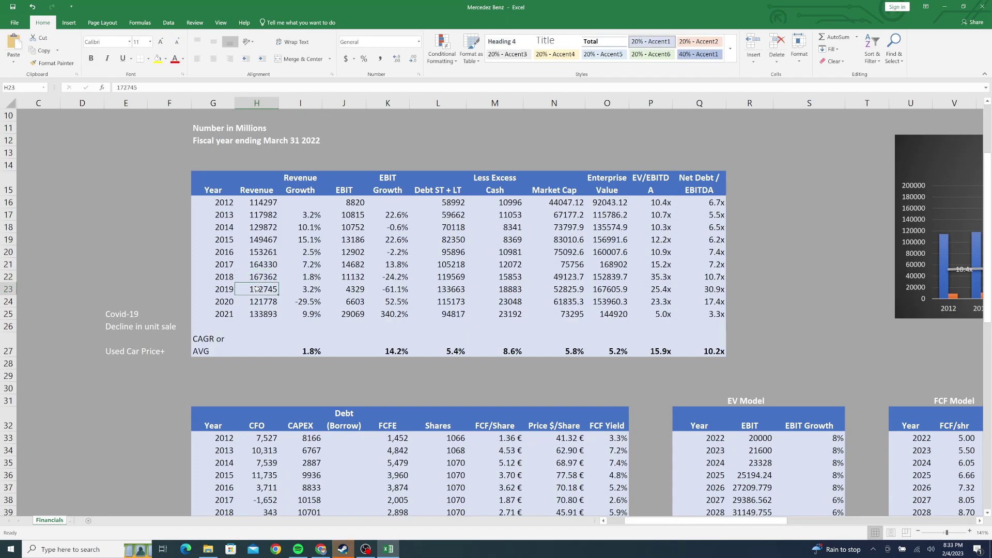
{"action": "left_click", "coordinate": [265, 300]}
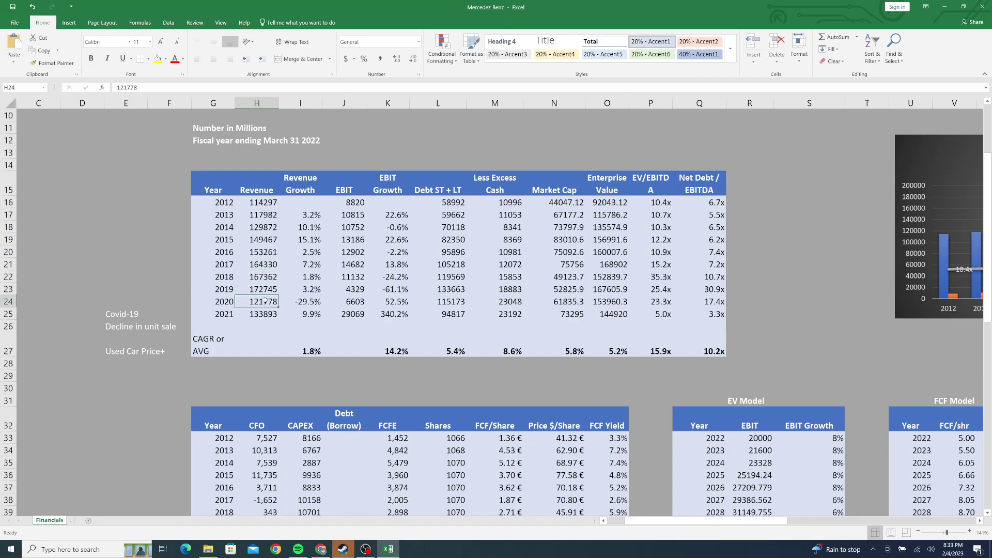
{"action": "left_click", "coordinate": [262, 261]}
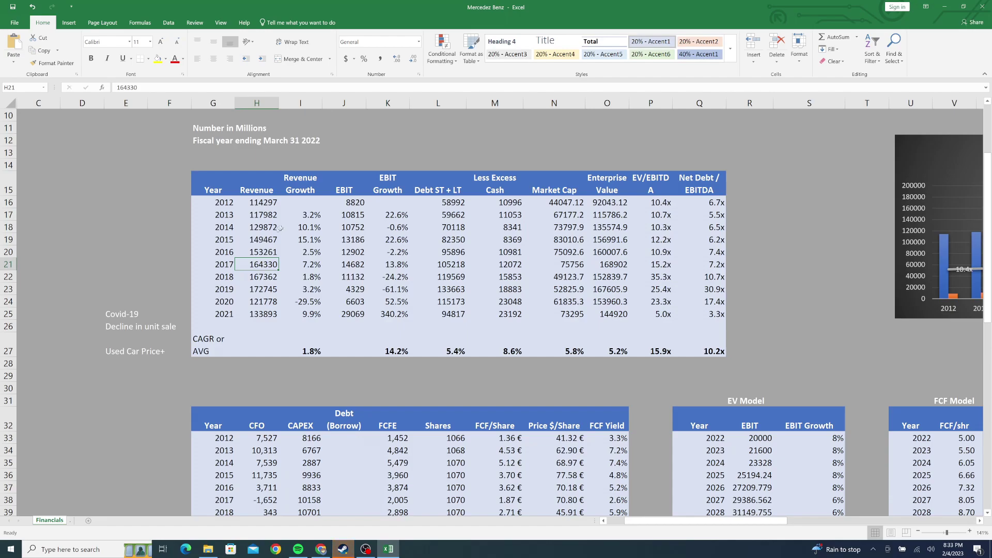
{"action": "left_click", "coordinate": [262, 239]}
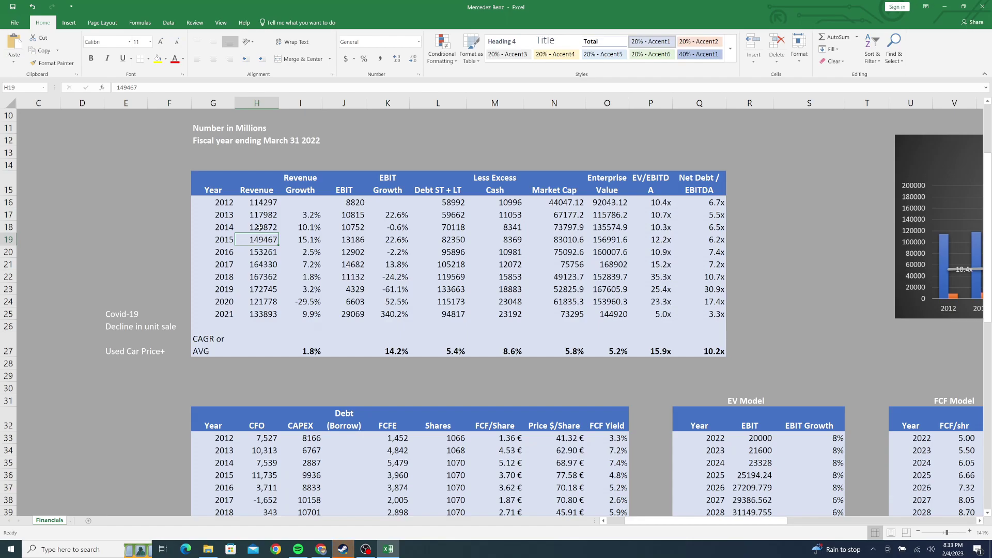
{"action": "left_click", "coordinate": [262, 290]}
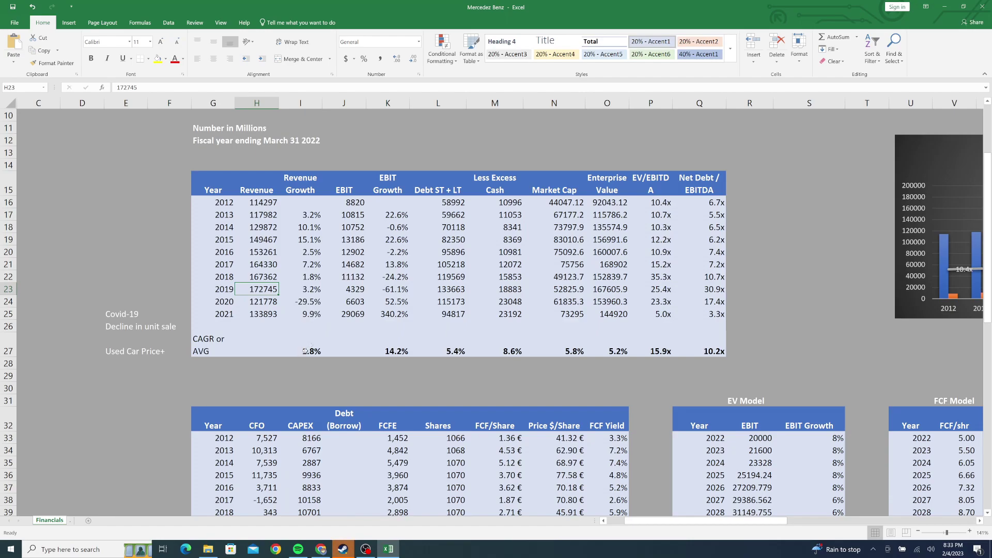
{"action": "left_click", "coordinate": [258, 225]}
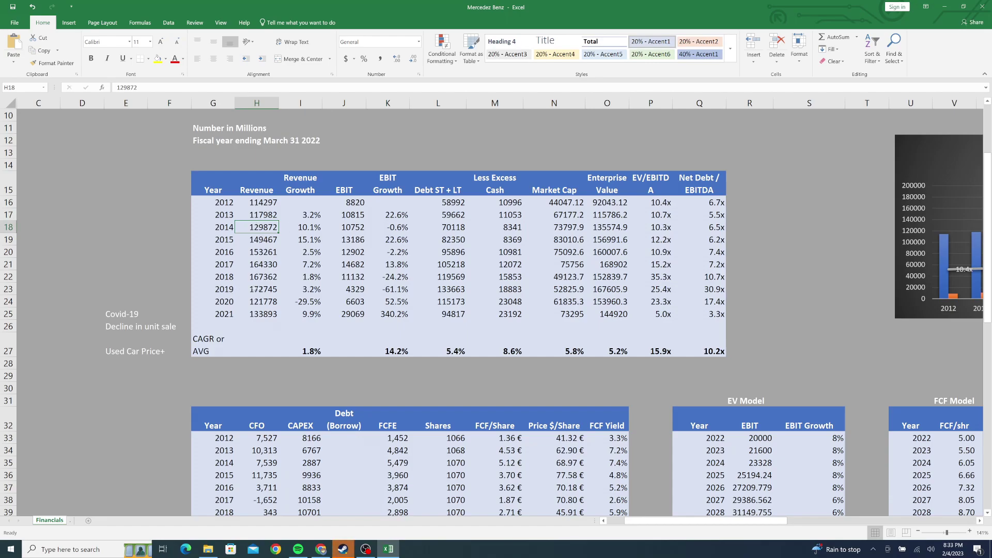
{"action": "key", "text": "Down"}
{"action": "key", "text": "Down"}
{"action": "key", "text": "Down"}
{"action": "key", "text": "Down"}
{"action": "key", "text": "Down"}
{"action": "key", "text": "Down"}
{"action": "key", "text": "Down"}
{"action": "key", "text": "Up"}
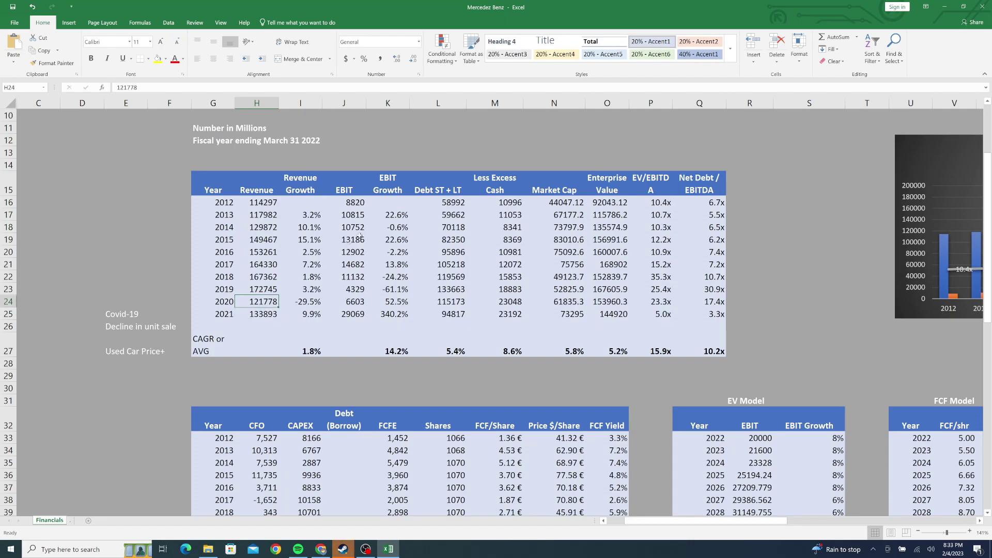
Examine the 2012 EBIT figure alongside the 2012 revenue and the 2013 EBIT.
{"action": "left_click", "coordinate": [358, 217]}
{"action": "left_click", "coordinate": [266, 203]}
{"action": "key", "text": "Right"}
{"action": "key", "text": "Right"}
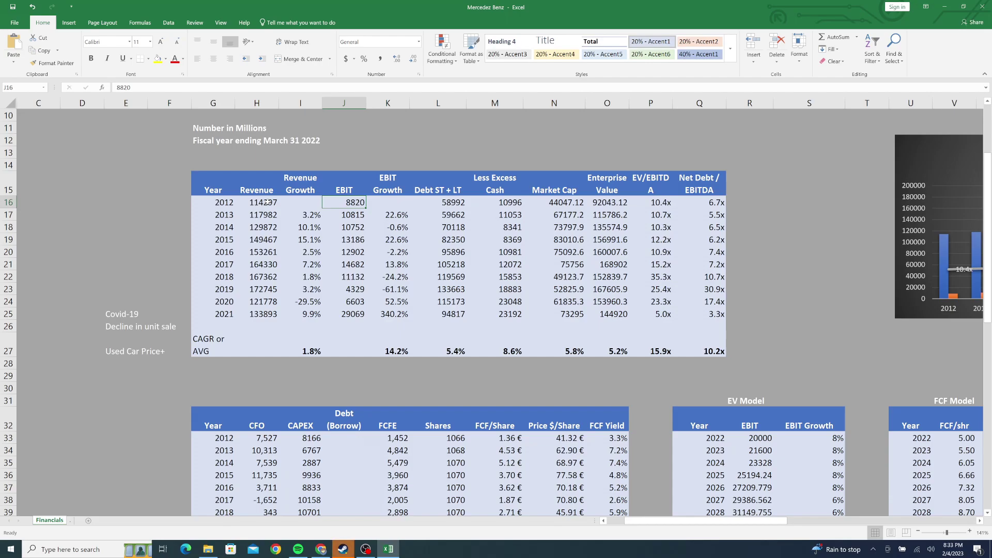
{"action": "left_click", "coordinate": [355, 213]}
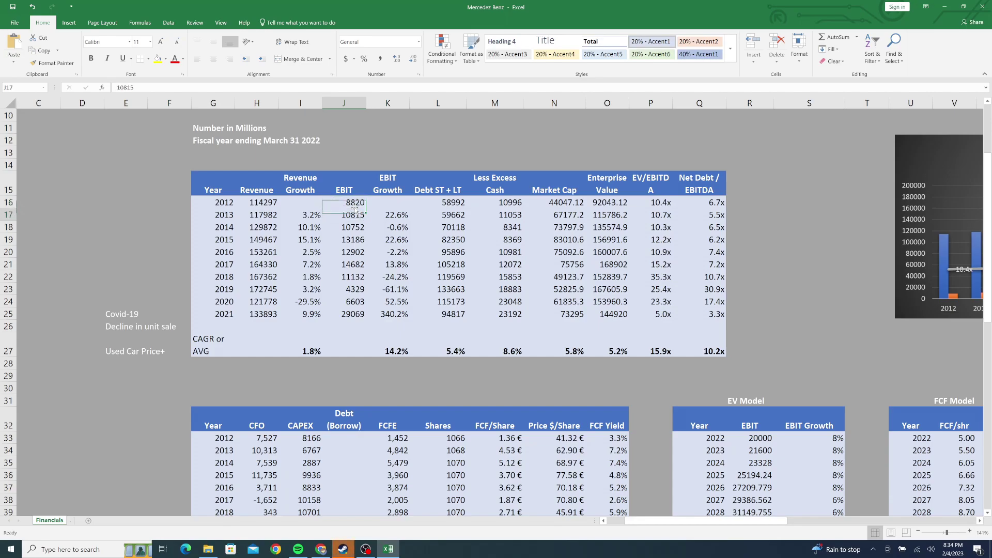
{"action": "key", "text": "Up"}
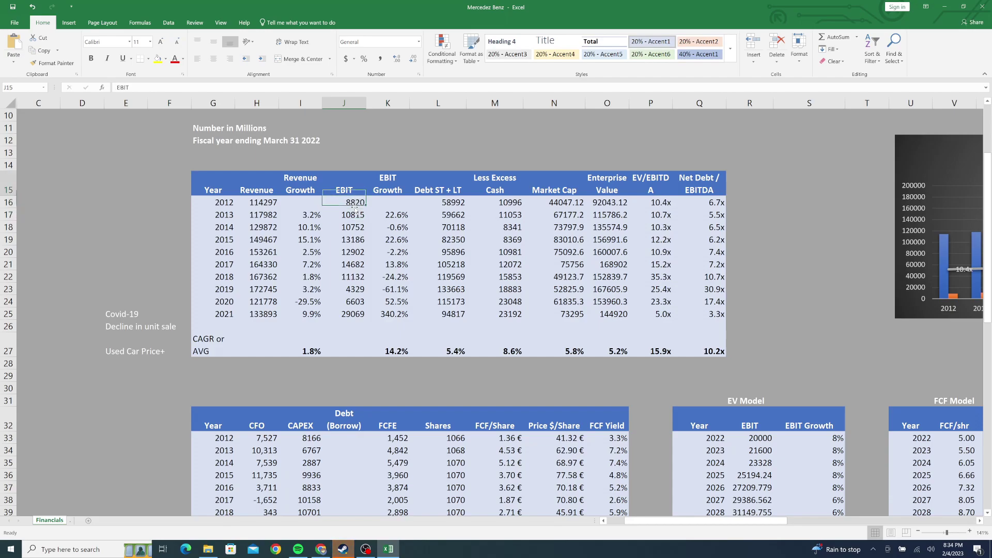
{"action": "key", "text": "Down"}
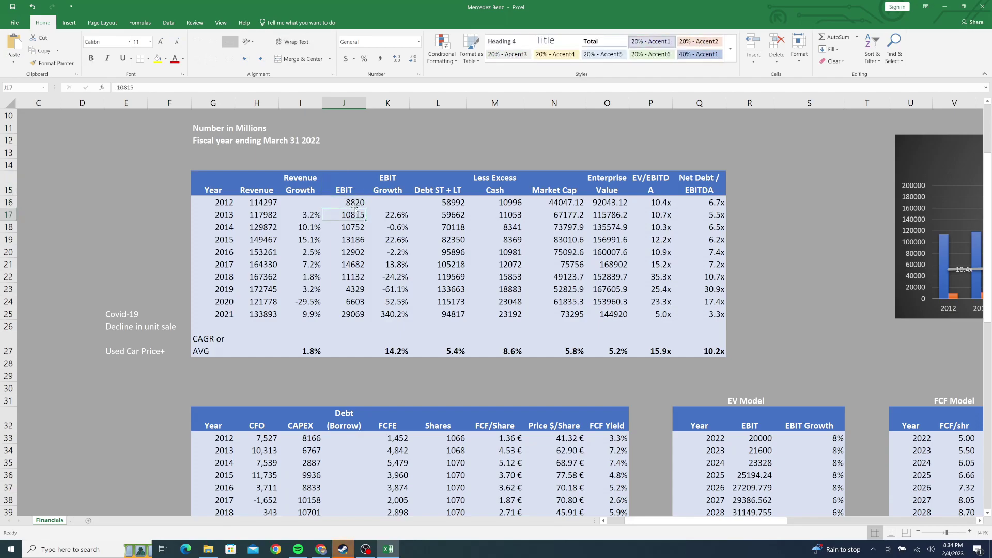
{"action": "key", "text": "Up"}
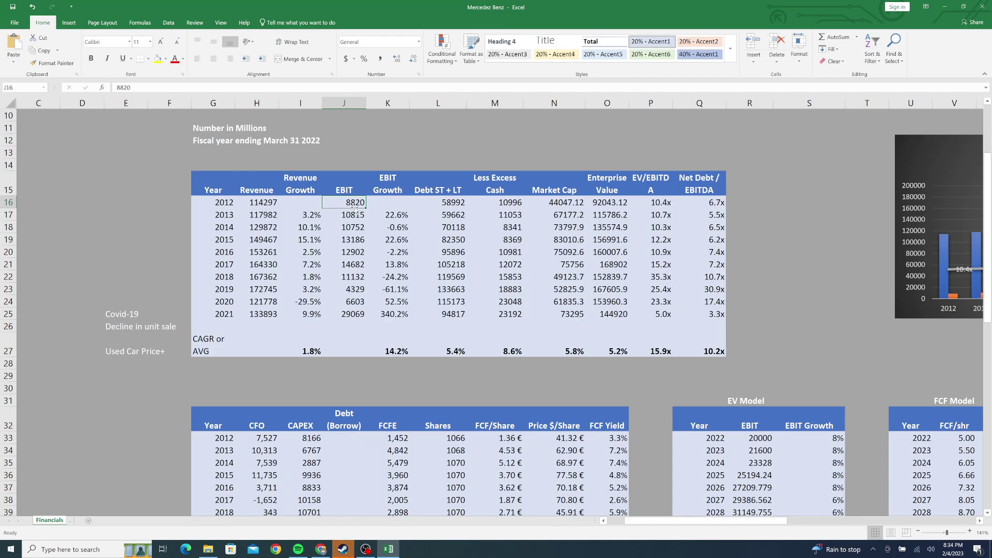
{"action": "key", "text": "Up"}
{"action": "key", "text": "Down"}
{"action": "left_click", "coordinate": [320, 202]}
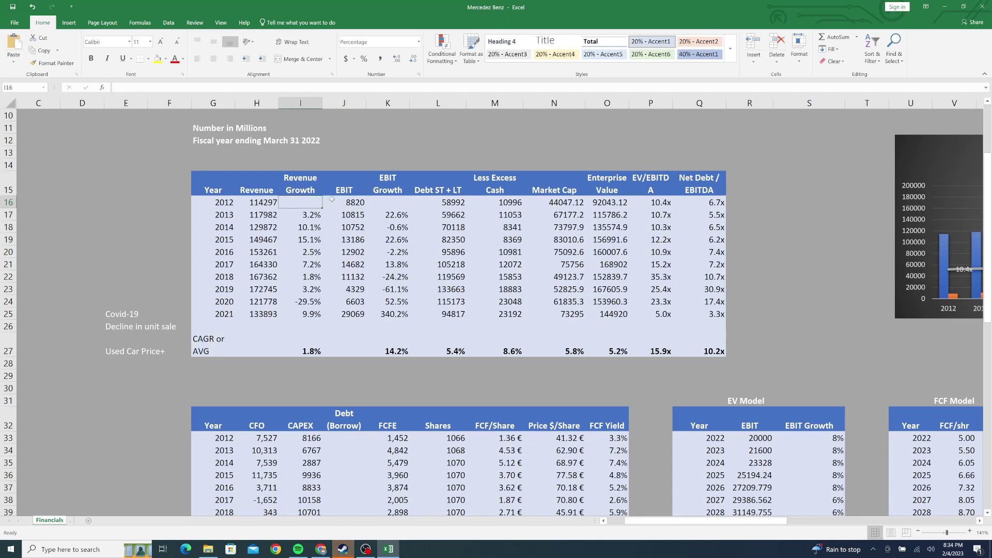
{"action": "left_click", "coordinate": [349, 200]}
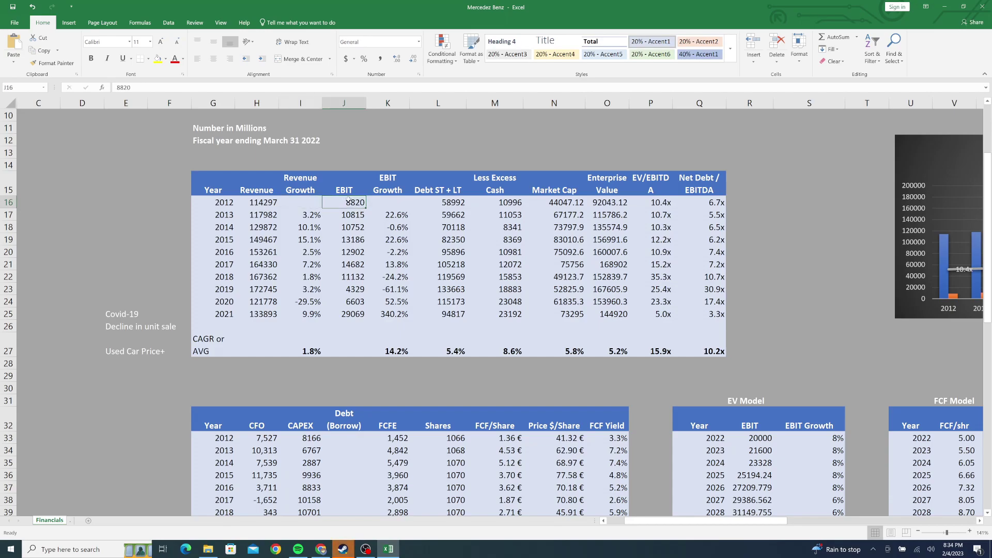
Compare the 2021 EBIT with 2020 and the 2021 revenue growth, checking the Covid-19 and unit sale decline notes.
{"action": "left_click", "coordinate": [352, 312]}
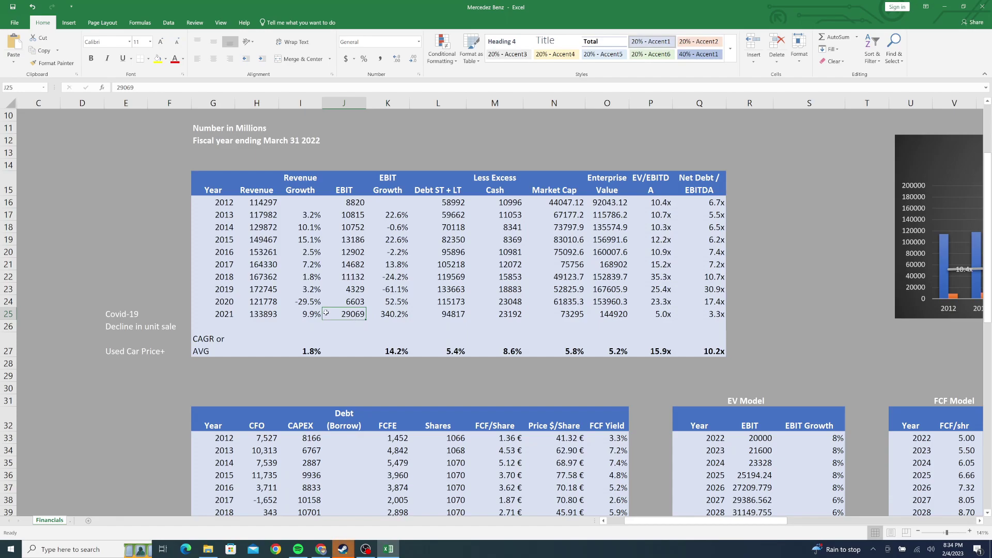
{"action": "left_click", "coordinate": [304, 312]}
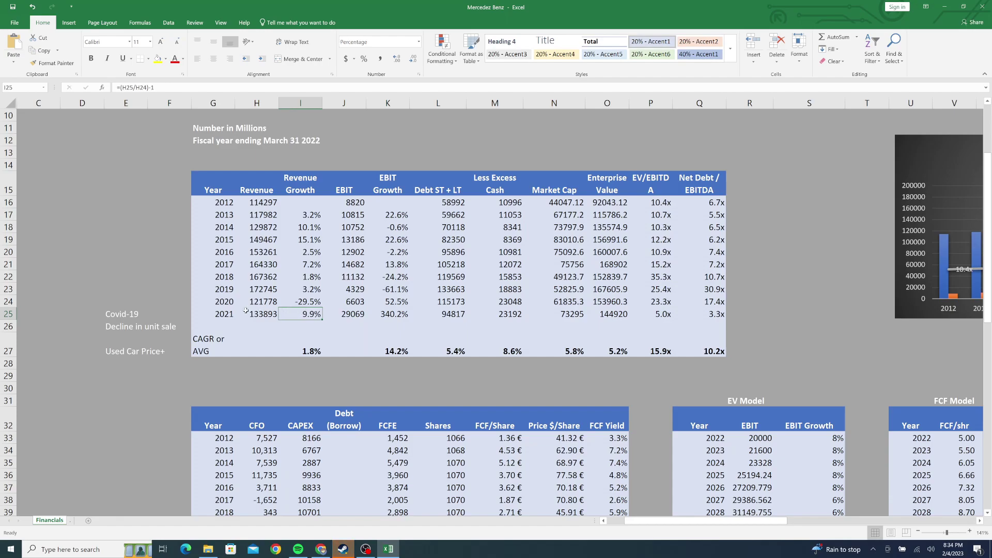
{"action": "left_click", "coordinate": [130, 314]}
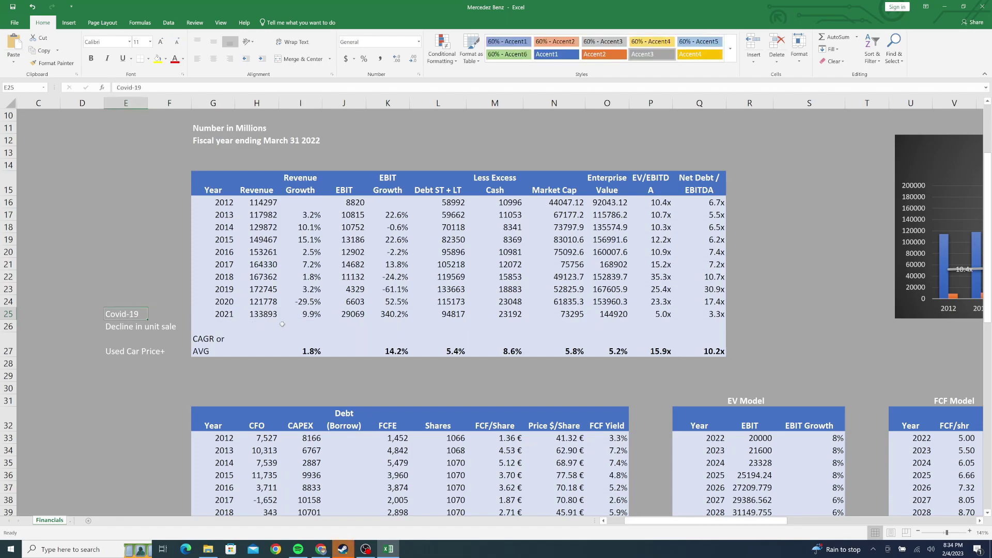
{"action": "left_click", "coordinate": [352, 311]}
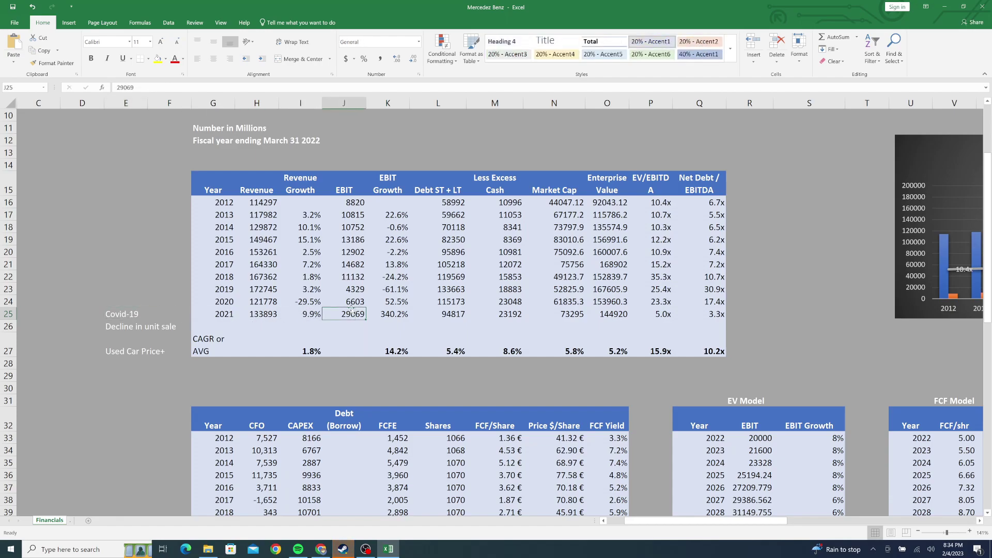
{"action": "left_click", "coordinate": [129, 331]}
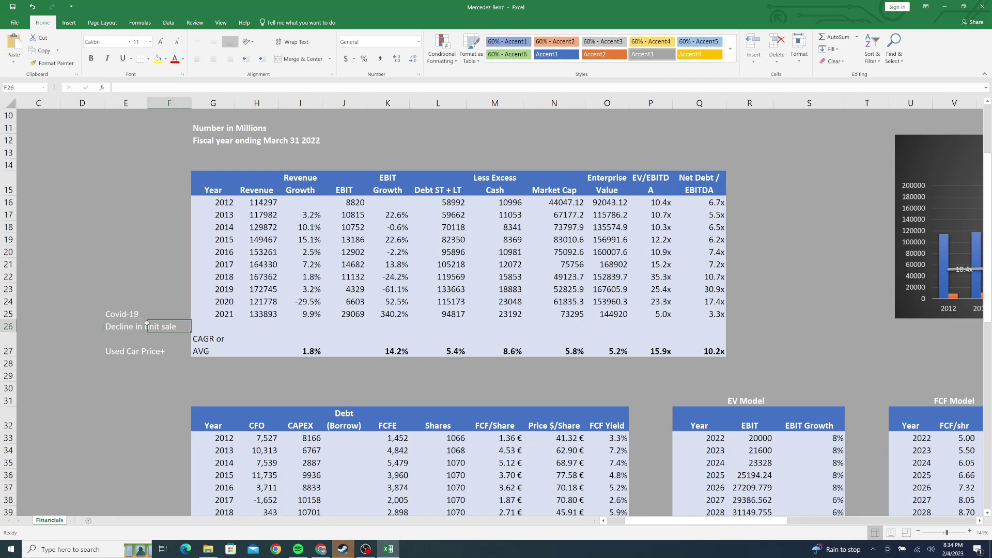
{"action": "left_click", "coordinate": [356, 301]}
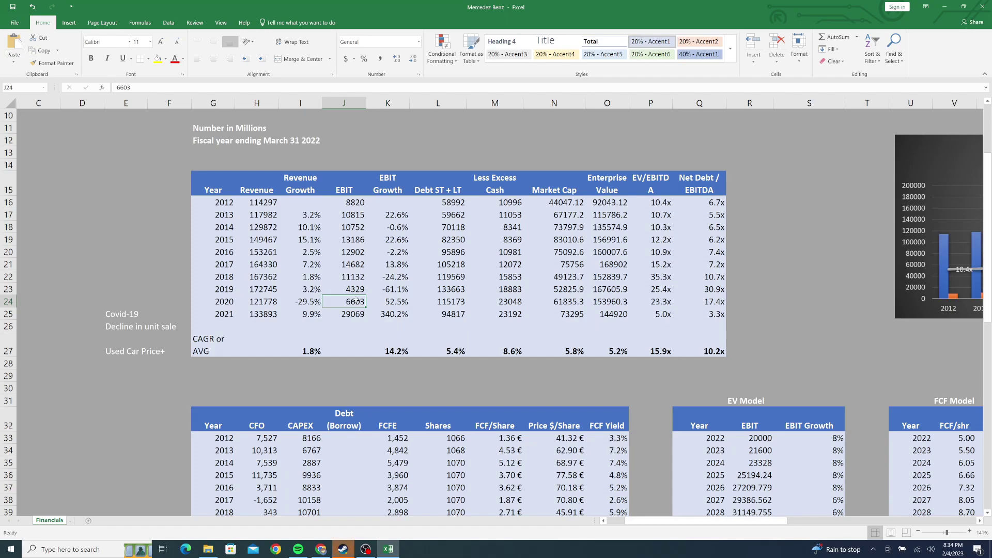
{"action": "left_click", "coordinate": [353, 315]}
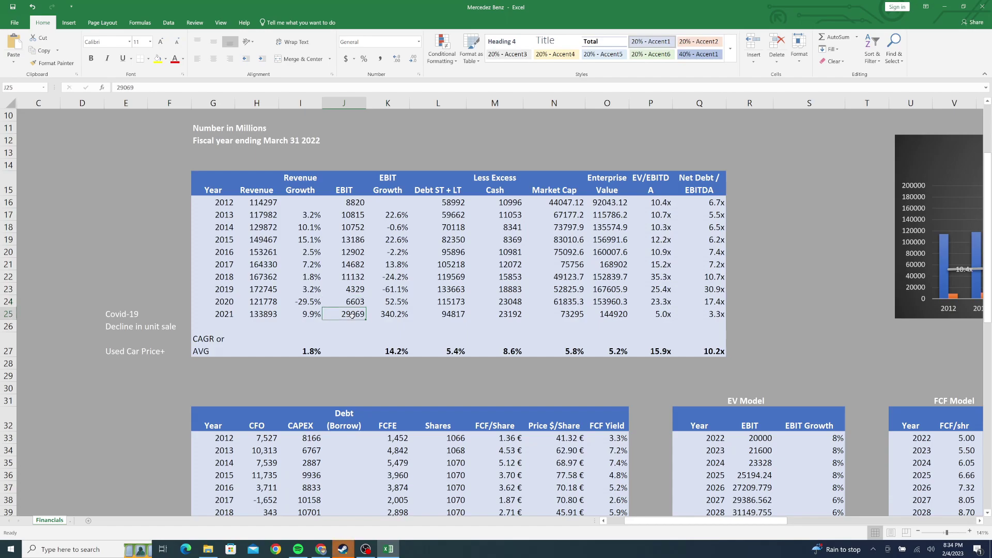
{"action": "left_click", "coordinate": [151, 314]}
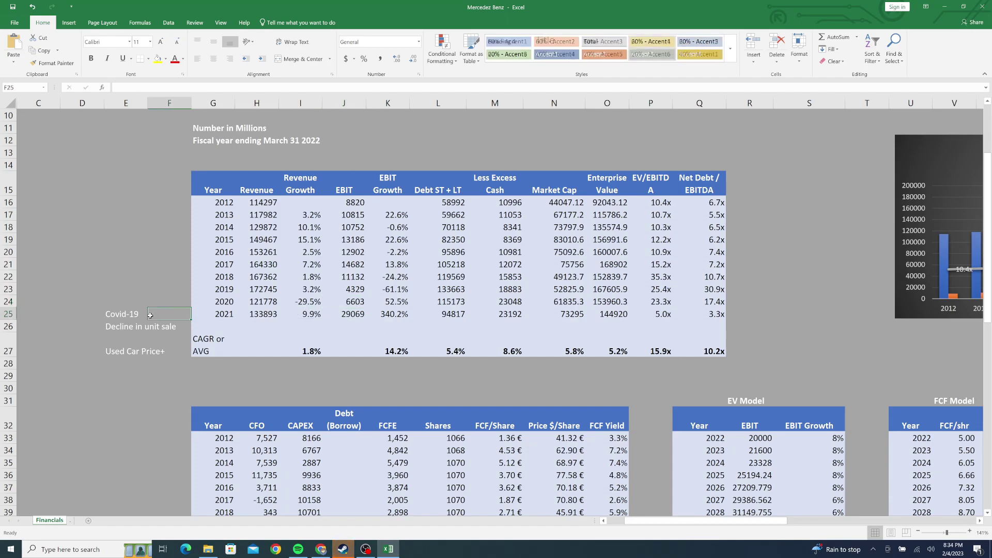
{"action": "left_click", "coordinate": [135, 313]}
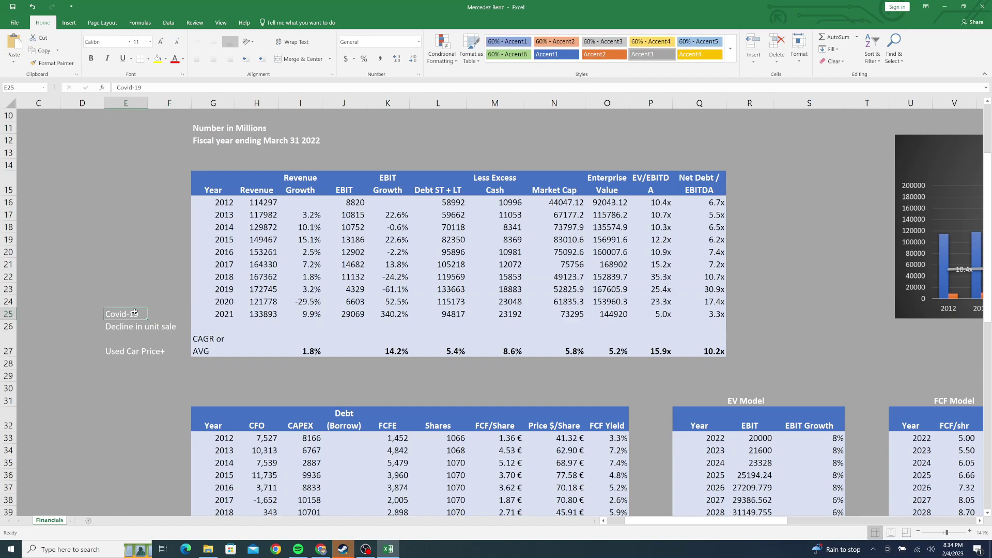
{"action": "left_click", "coordinate": [348, 311]}
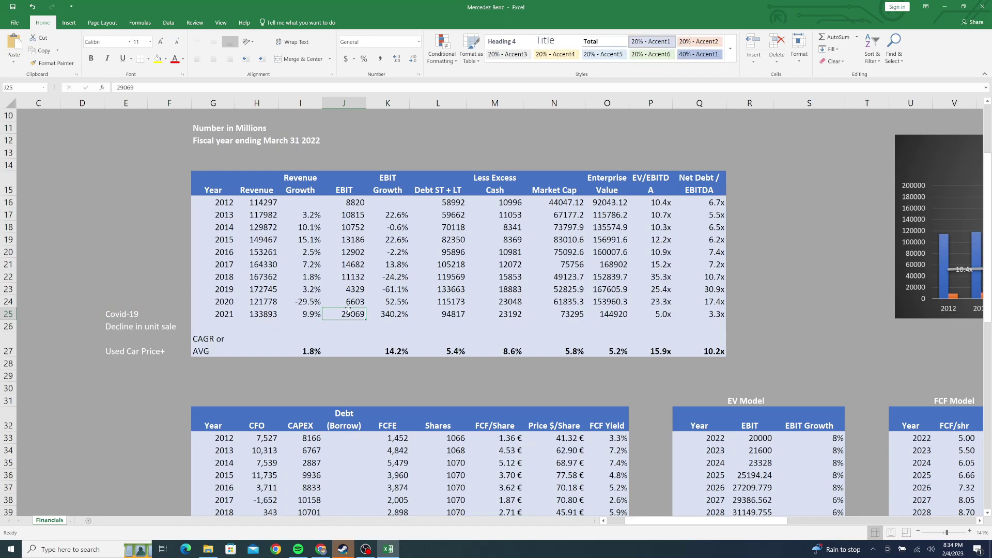
{"action": "left_click", "coordinate": [353, 304]}
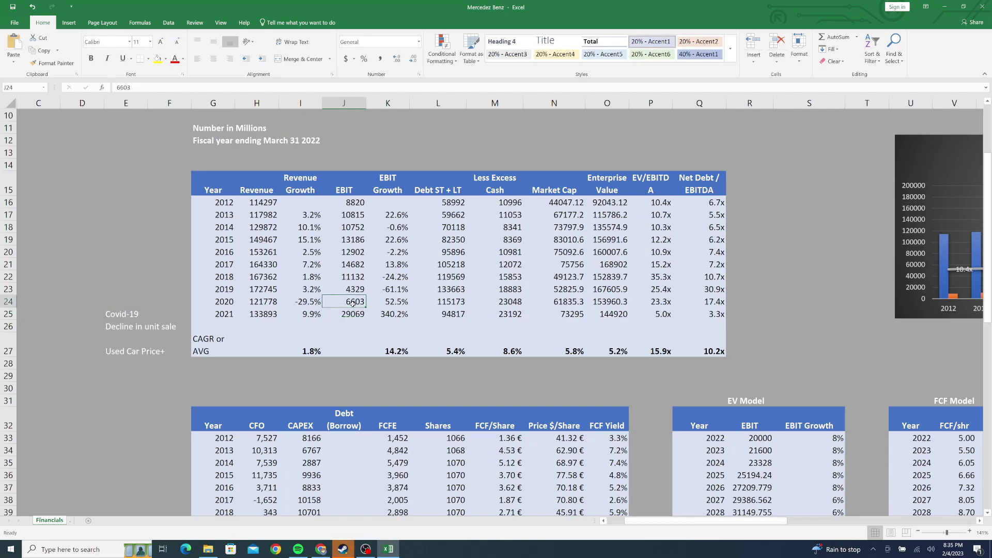
Review the EBIT column backward from 2021 through 2016 in the historical financials table.
{"action": "left_click", "coordinate": [347, 322]}
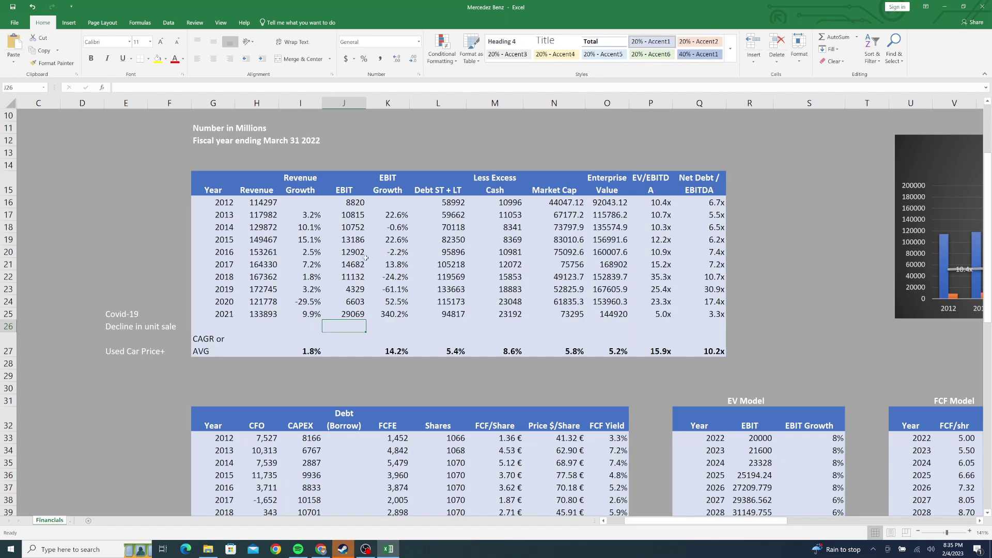
{"action": "left_click", "coordinate": [346, 312]}
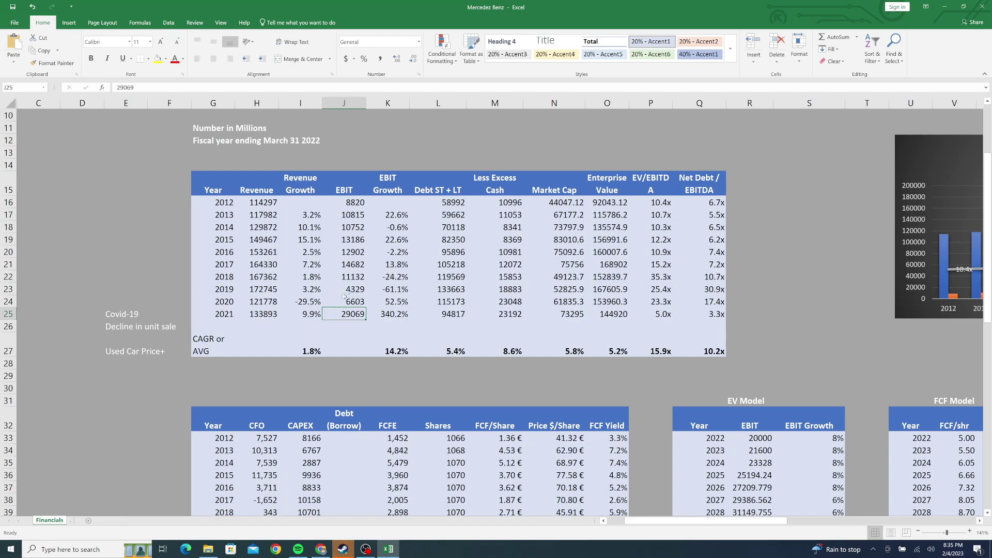
{"action": "left_click", "coordinate": [348, 300]}
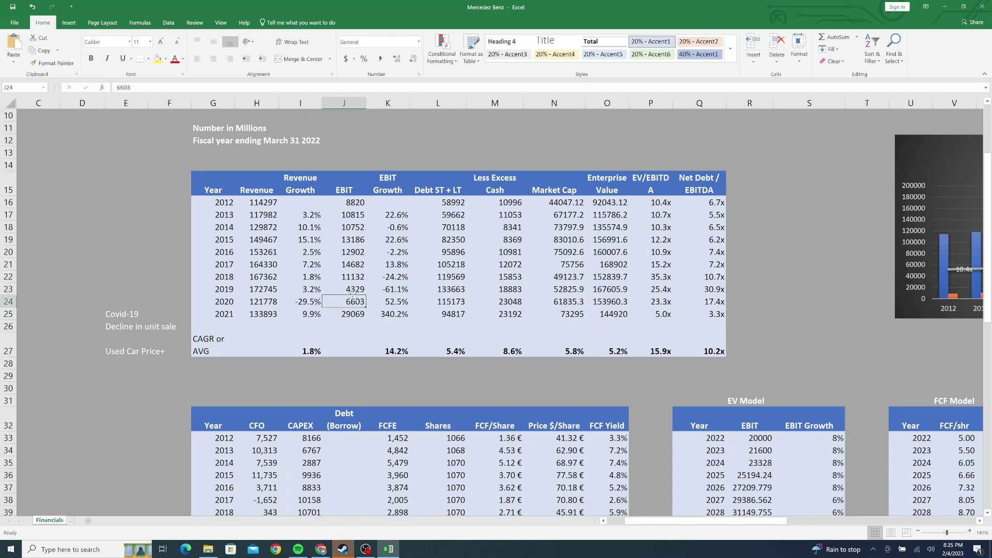
{"action": "left_click", "coordinate": [360, 289]}
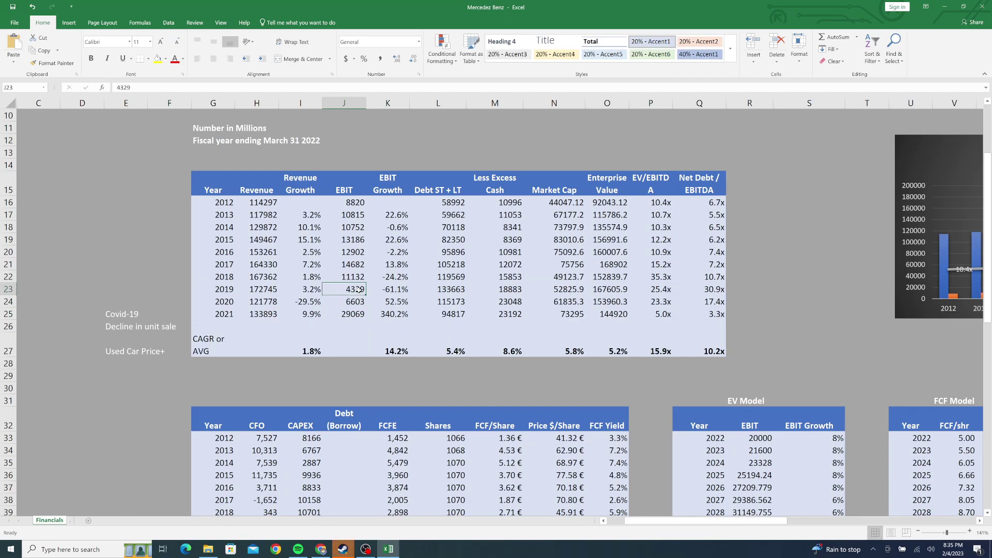
{"action": "left_click", "coordinate": [354, 301]}
{"action": "left_click", "coordinate": [352, 277]}
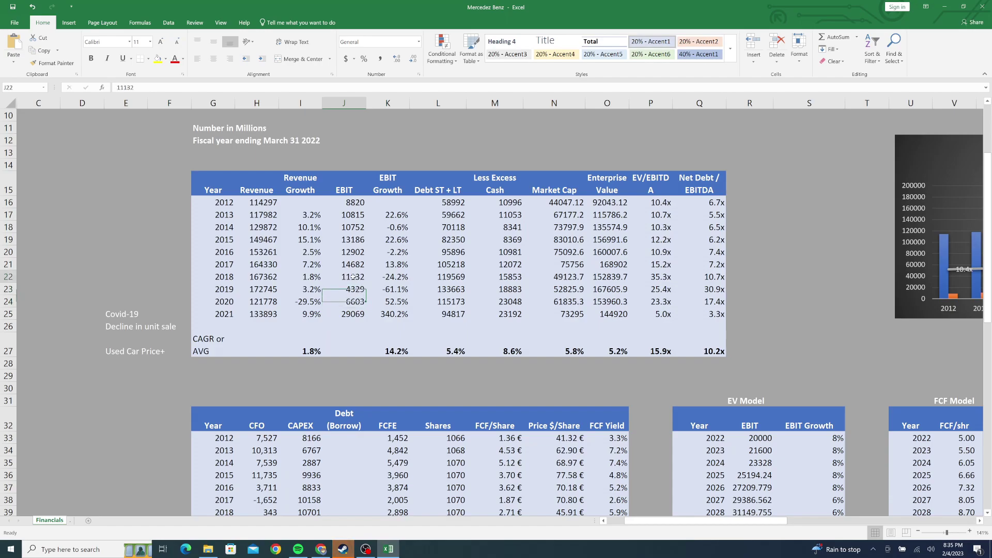
{"action": "left_click_drag", "start_coordinate": [354, 264], "coordinate": [354, 251]}
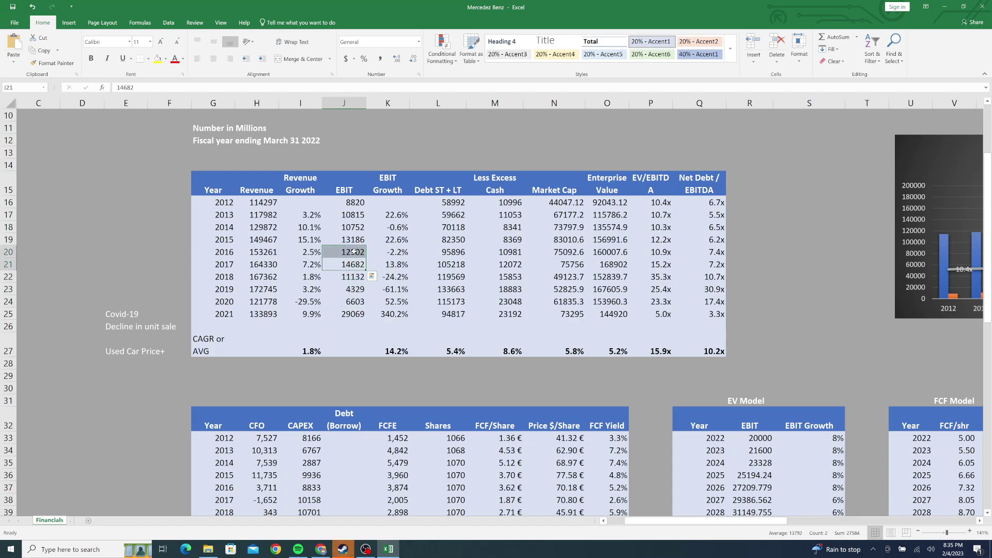
{"action": "left_click", "coordinate": [355, 252]}
Compare the 2021 EBIT with the revenue and revenue growth of the same year.
{"action": "left_click", "coordinate": [352, 316]}
{"action": "key", "text": "Left"}
{"action": "key", "text": "Left"}
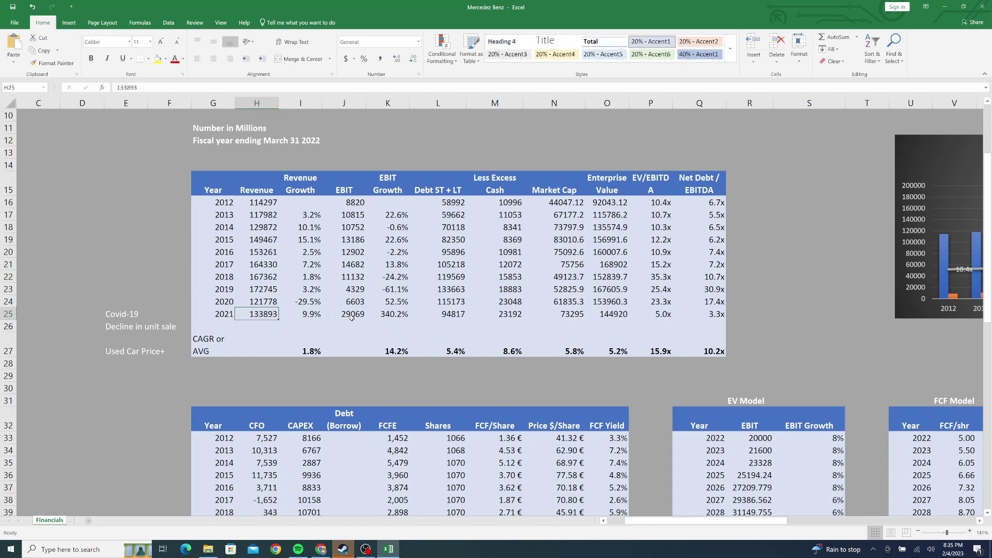
{"action": "key", "text": "Right"}
{"action": "key", "text": "Right"}
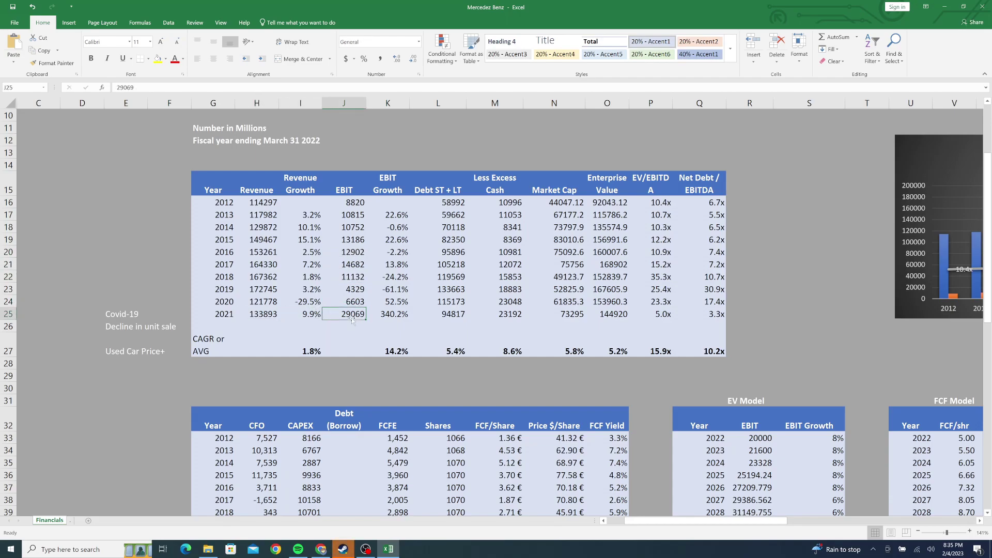
{"action": "key", "text": "Left"}
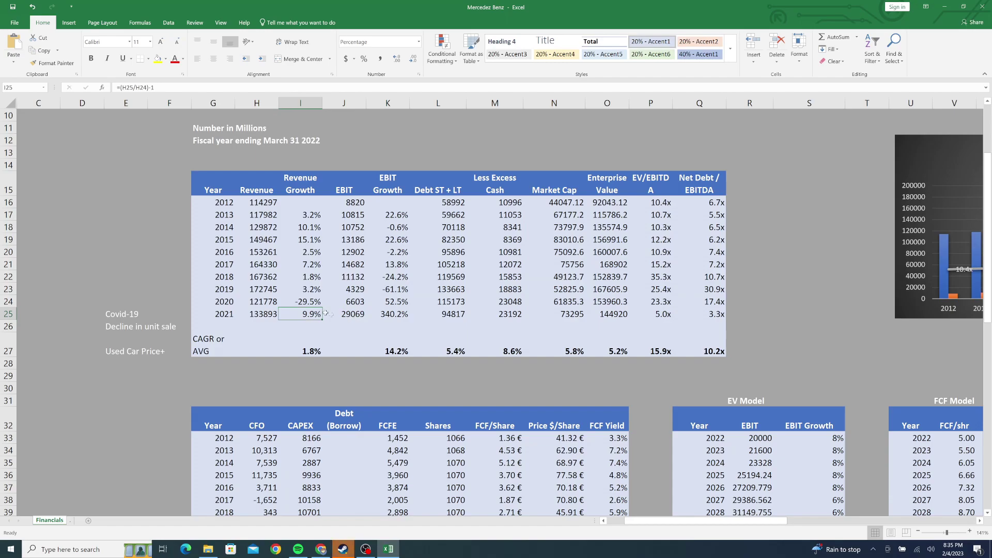
Compare 2020 revenue with the 2021 and 2018 figures, checking revenue growth for both 2020 and 2021 and the 2021 EBIT growth.
{"action": "left_click", "coordinate": [263, 303]}
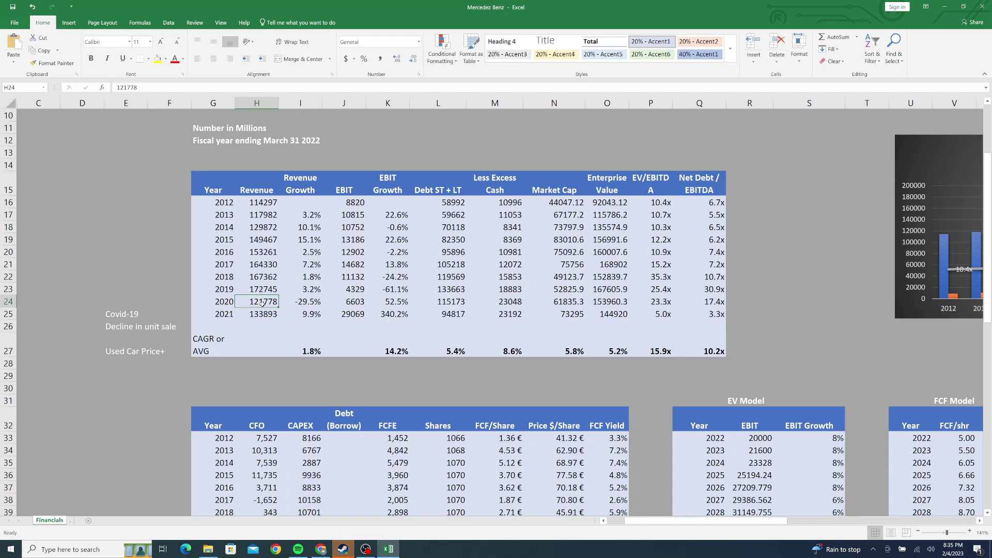
{"action": "key", "text": "Left"}
{"action": "key", "text": "Right"}
{"action": "key", "text": "Down"}
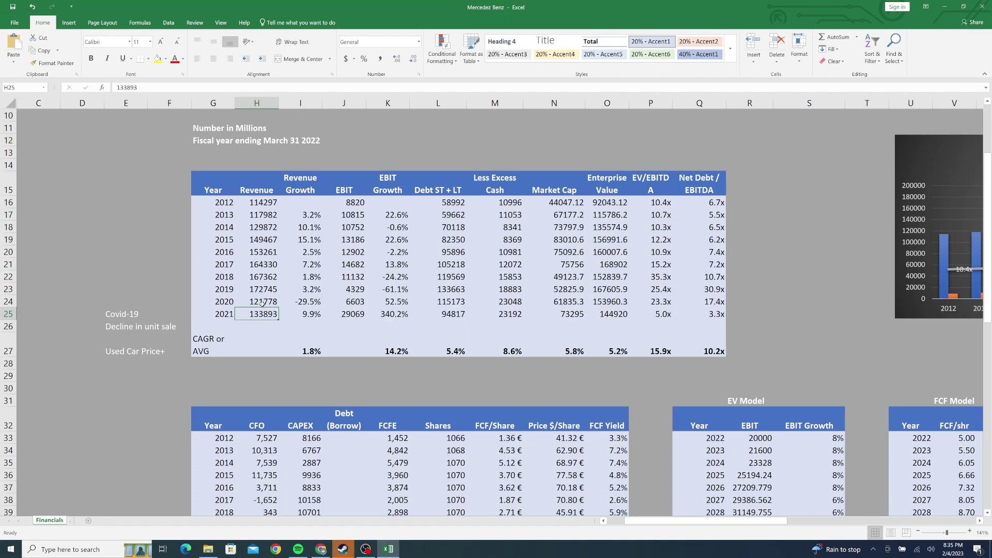
{"action": "key", "text": "Right"}
{"action": "key", "text": "Right"}
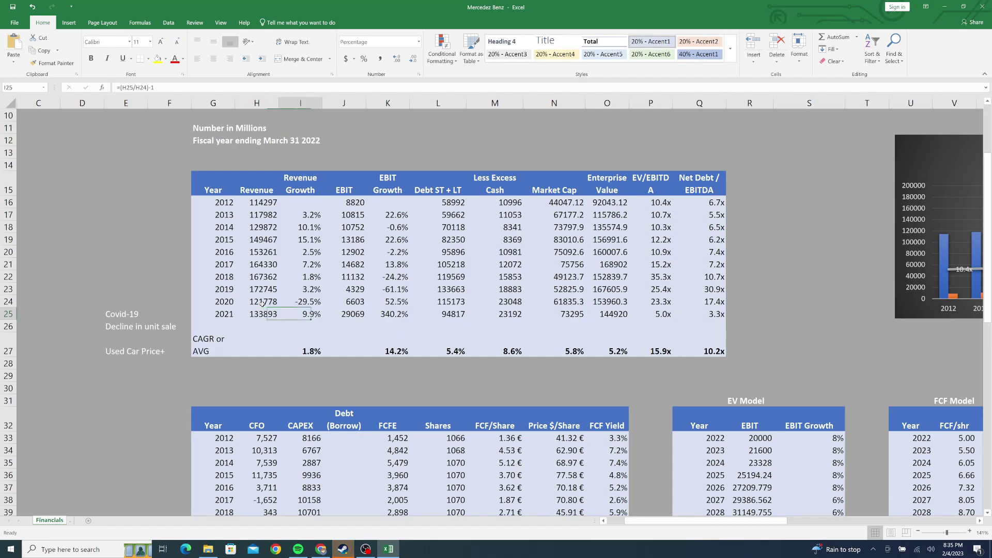
{"action": "key", "text": "Right"}
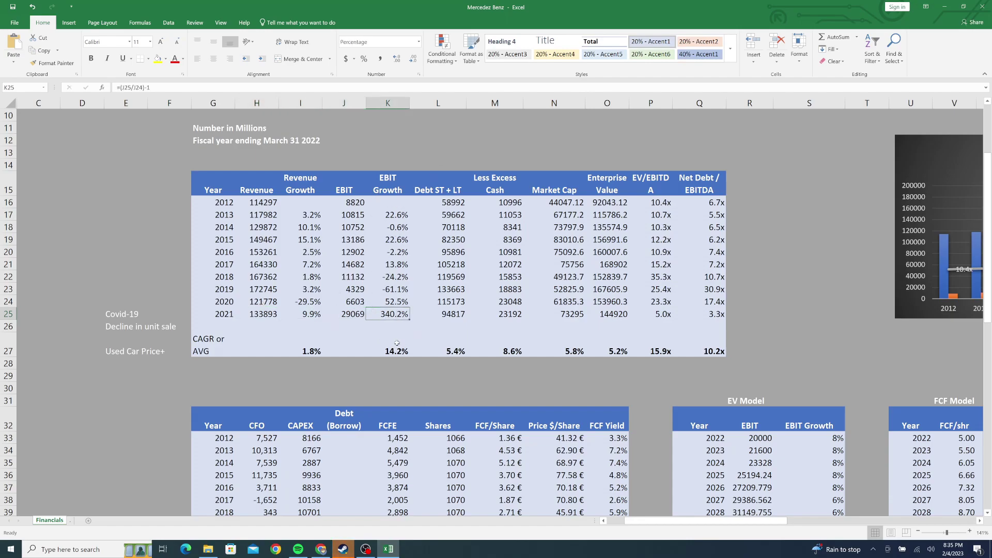
{"action": "left_click", "coordinate": [317, 301]}
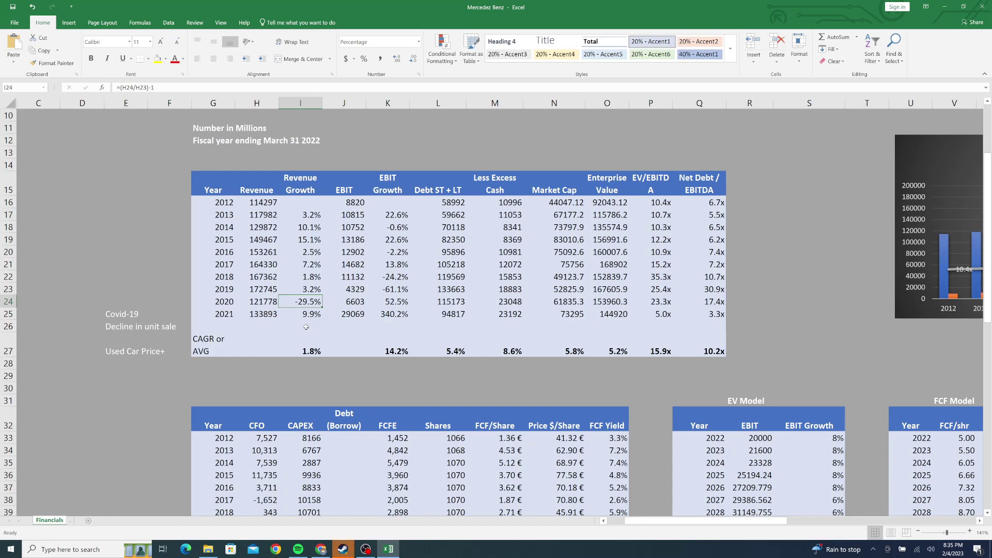
{"action": "left_click", "coordinate": [272, 277]}
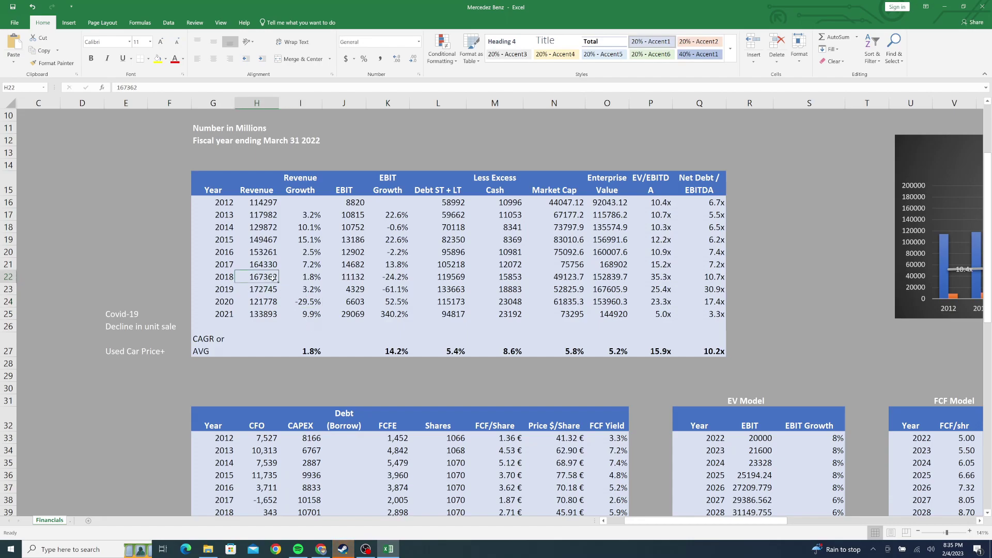
Trace the yearly EBIT figures from 2012 through 2018 and recheck the earliest years.
{"action": "left_click", "coordinate": [345, 274]}
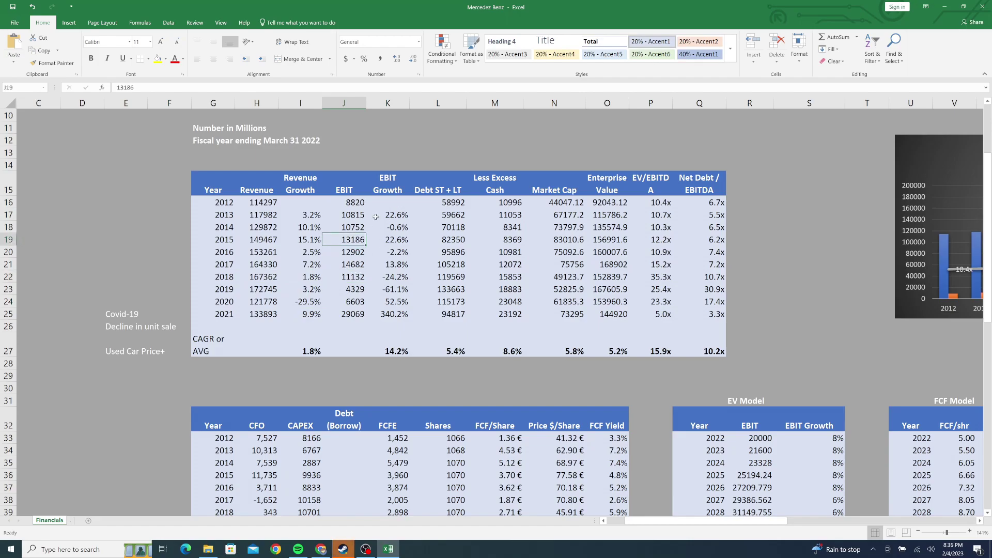
{"action": "left_click", "coordinate": [345, 203]}
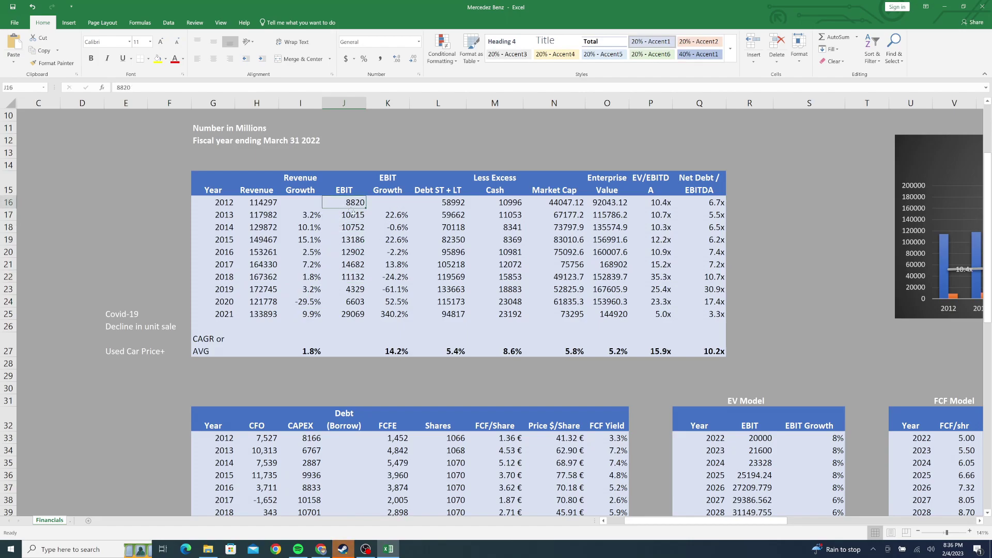
{"action": "left_click", "coordinate": [353, 215]}
{"action": "left_click", "coordinate": [351, 227]}
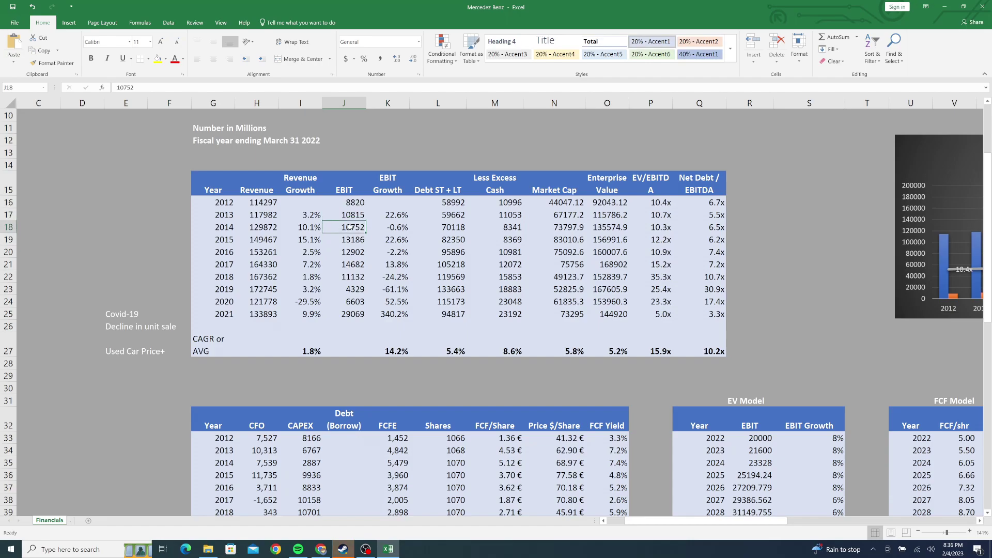
{"action": "left_click", "coordinate": [353, 240]}
{"action": "key", "text": "Down"}
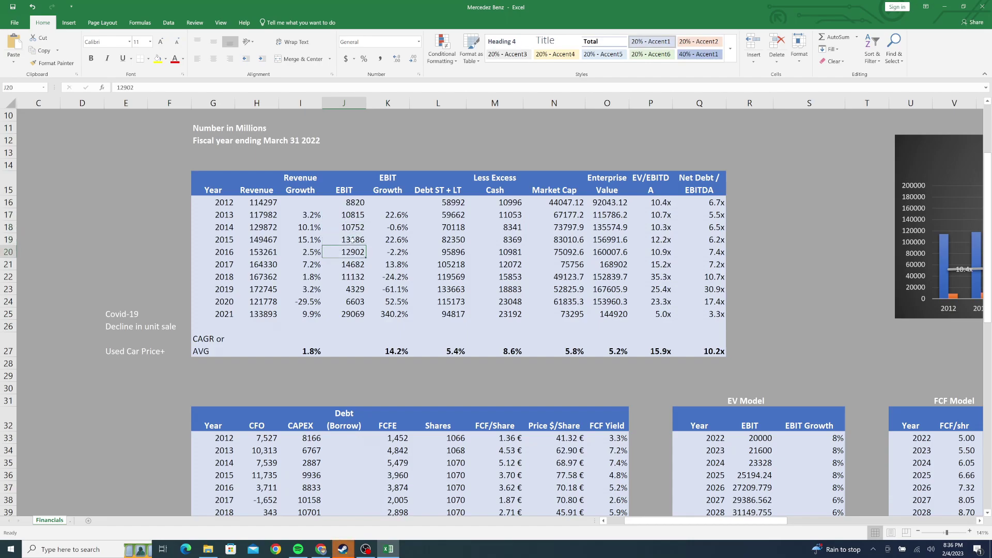
{"action": "key", "text": "Down"}
{"action": "key", "text": "Down"}
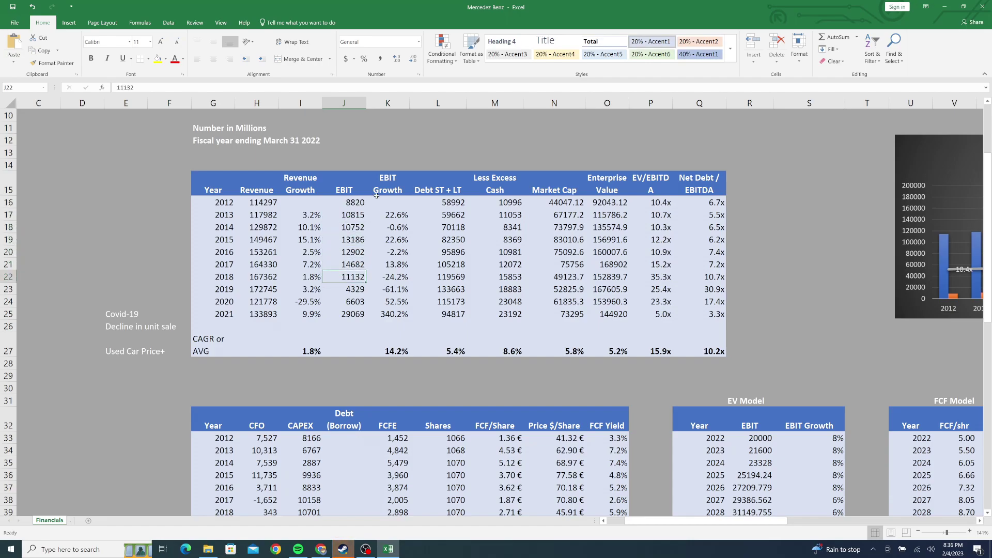
{"action": "left_click", "coordinate": [356, 222]}
{"action": "left_click", "coordinate": [359, 213]}
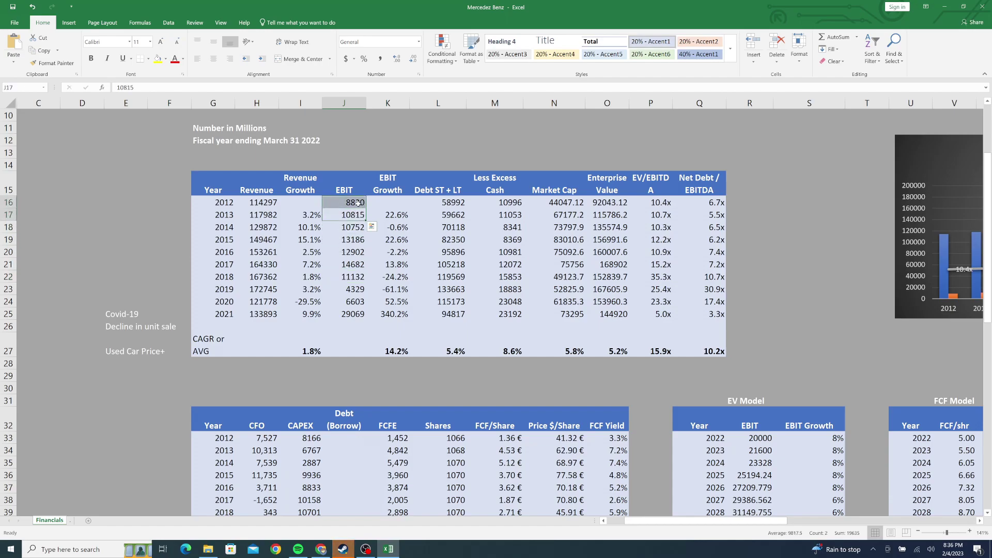
Compare the 2021 short- and long-term debt with the 2012 and 2013 debt figures.
{"action": "left_click", "coordinate": [442, 210]}
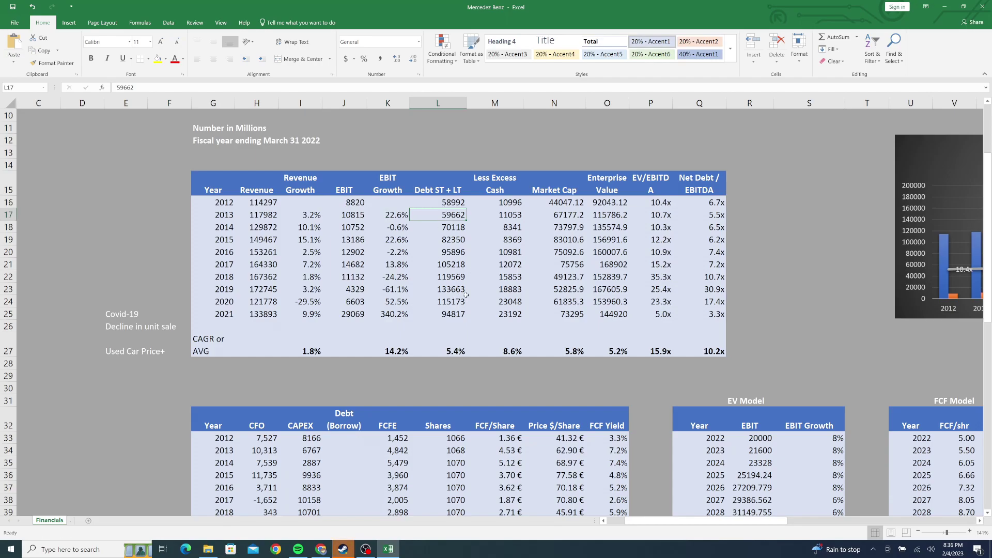
{"action": "left_click", "coordinate": [447, 313]}
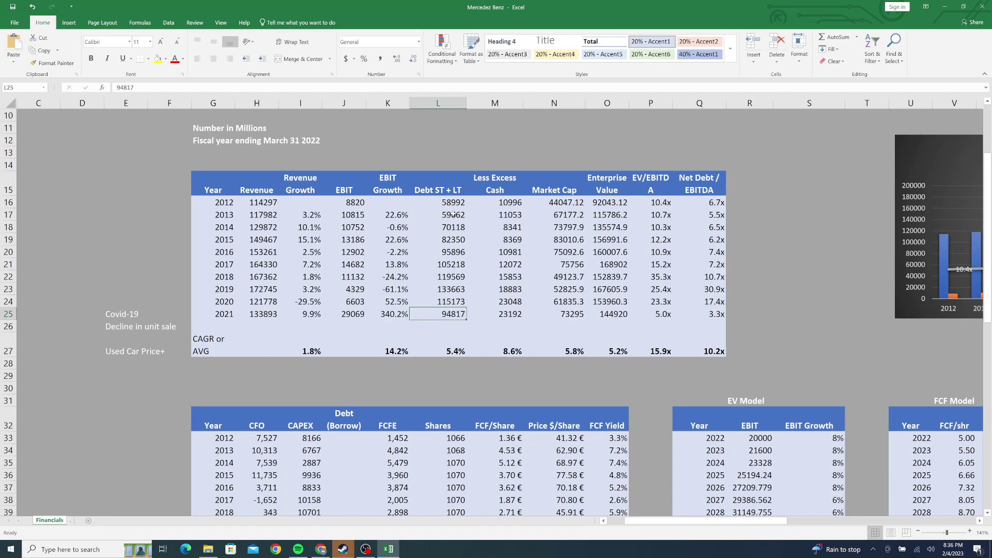
{"action": "left_click", "coordinate": [455, 204]}
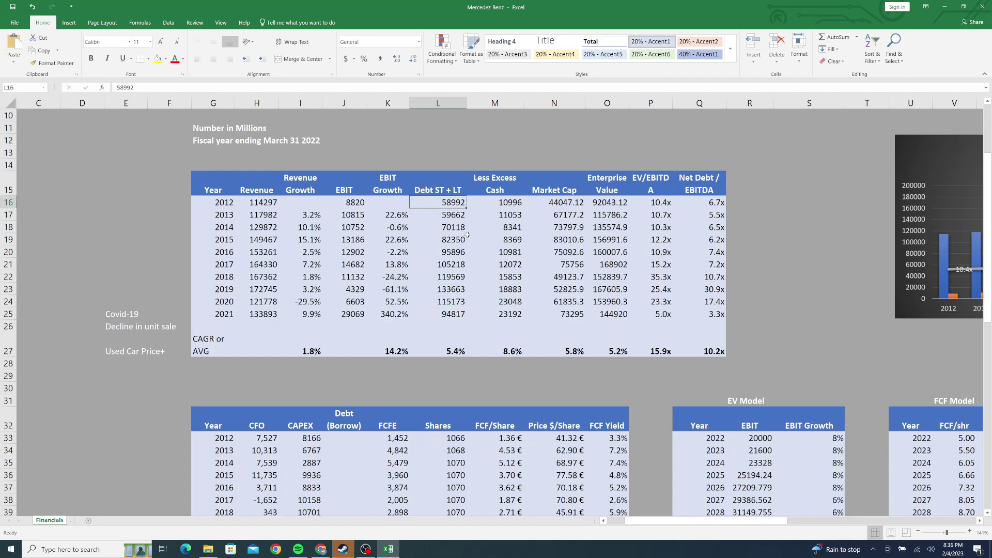
Follow the short- and long-term debt year by year from 2014 through 2021, then back to 2018.
{"action": "left_click", "coordinate": [451, 222]}
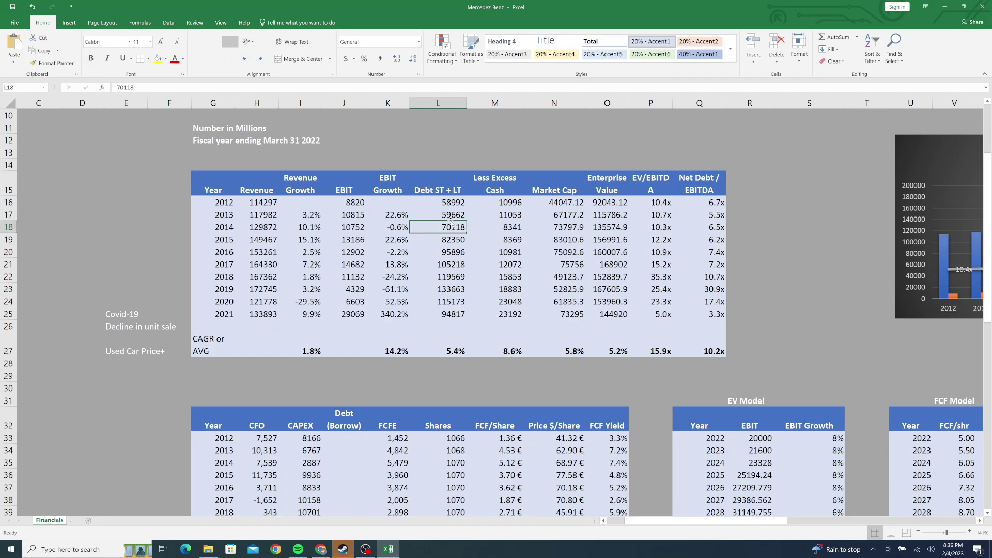
{"action": "key", "text": "Down"}
{"action": "key", "text": "Down"}
{"action": "key", "text": "Down"}
{"action": "key", "text": "Down"}
{"action": "key", "text": "Down"}
{"action": "key", "text": "Down"}
{"action": "key", "text": "Down"}
{"action": "key", "text": "Up"}
{"action": "key", "text": "Up"}
{"action": "key", "text": "Up"}
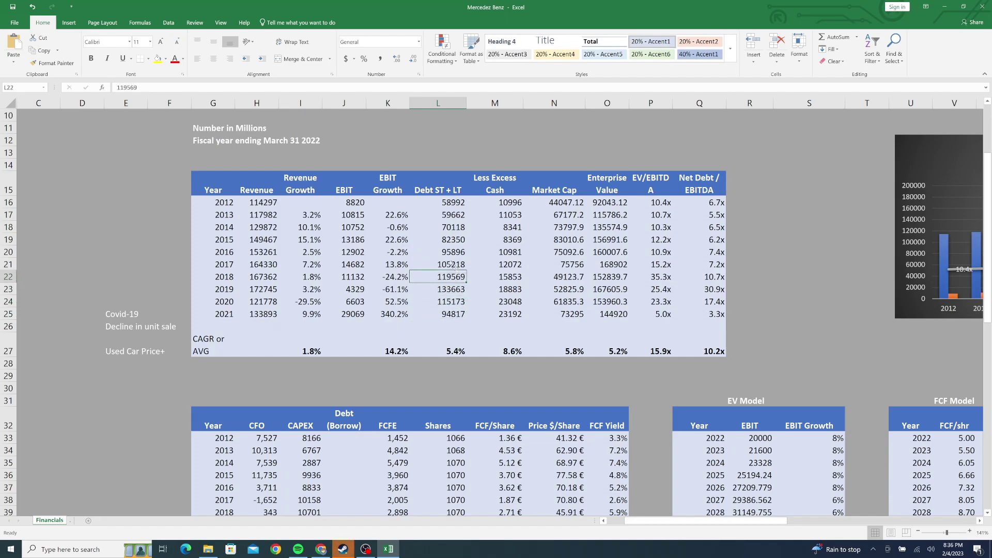
Trace the full short- and long-term debt column again from 2012 through 2021.
{"action": "left_click", "coordinate": [441, 248]}
{"action": "left_click", "coordinate": [457, 230]}
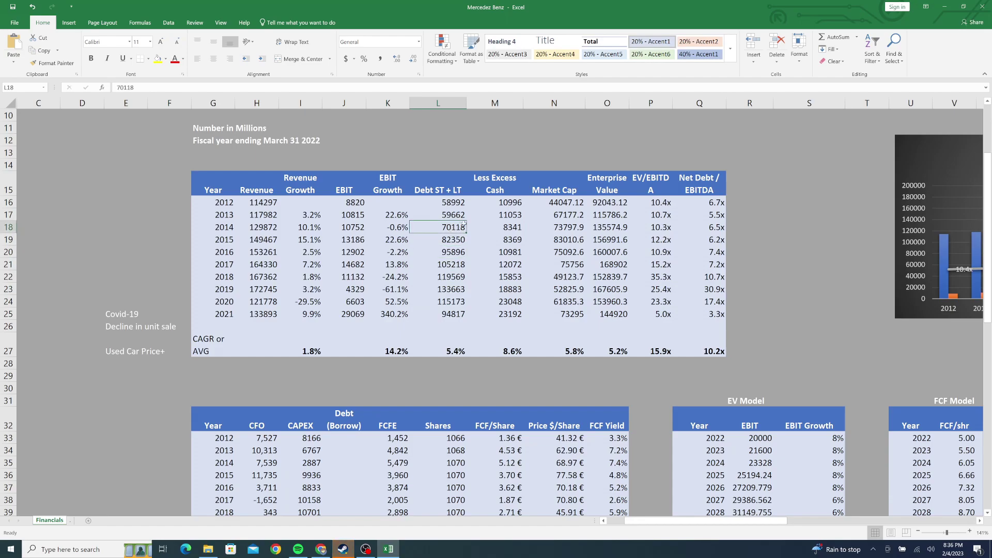
{"action": "key", "text": "Up"}
{"action": "key", "text": "Up"}
{"action": "key", "text": "Down"}
{"action": "key", "text": "Down"}
{"action": "key", "text": "Down"}
{"action": "key", "text": "Down"}
{"action": "key", "text": "Down"}
{"action": "key", "text": "Down"}
{"action": "key", "text": "Down"}
{"action": "key", "text": "Down"}
{"action": "key", "text": "Down"}
Review the excess cash column, starting from 2012 and moving through the years up to 2020.
{"action": "key", "text": "Right"}
{"action": "left_click", "coordinate": [511, 235]}
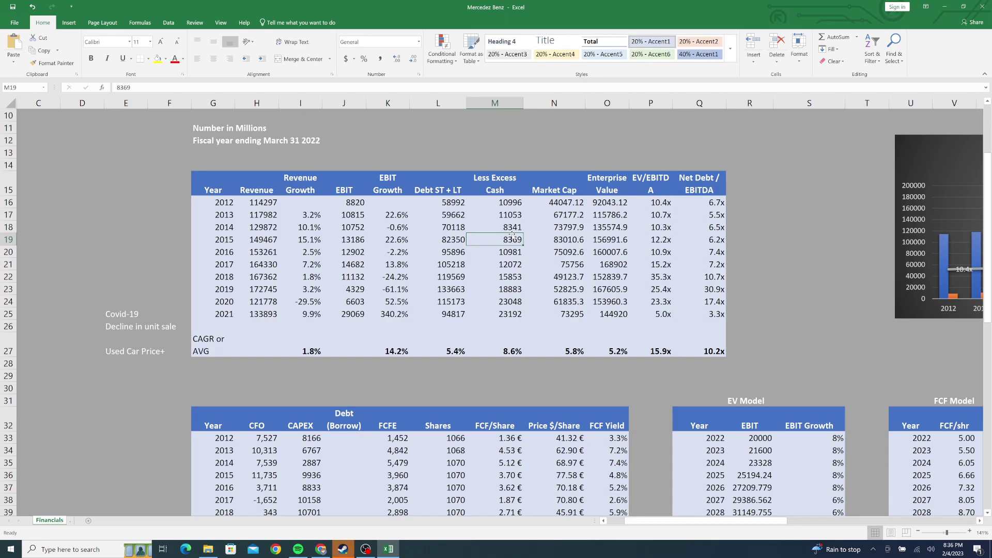
{"action": "left_click", "coordinate": [508, 226]}
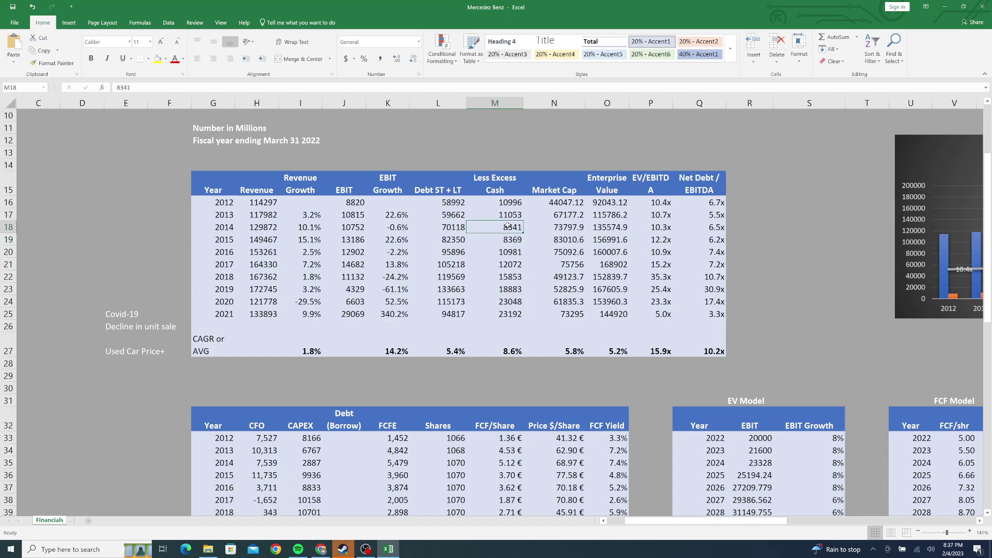
{"action": "left_click", "coordinate": [503, 219]}
{"action": "key", "text": "Up"}
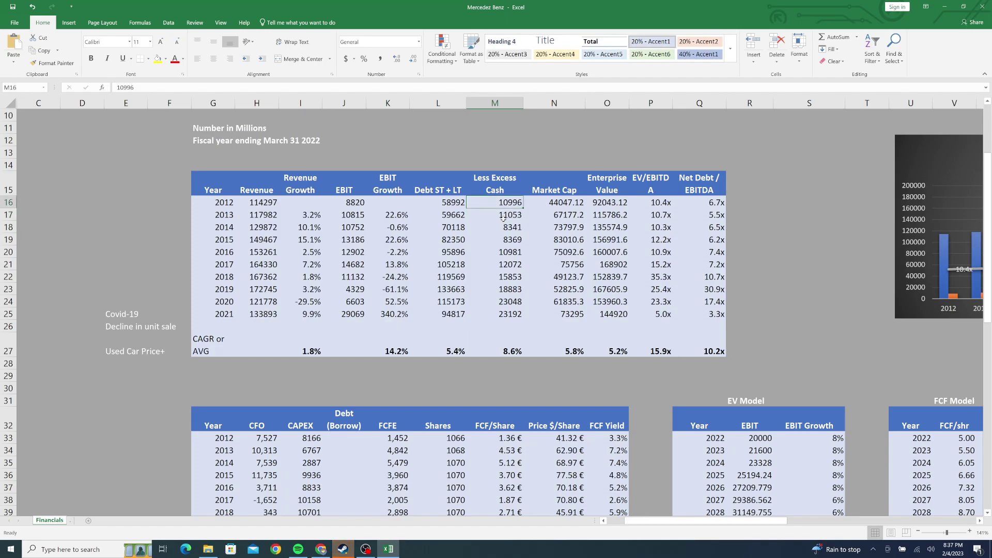
{"action": "key", "text": "Down"}
{"action": "key", "text": "Down"}
{"action": "key", "text": "Down"}
{"action": "key", "text": "Down"}
{"action": "key", "text": "Down"}
{"action": "key", "text": "Down"}
{"action": "key", "text": "Down"}
{"action": "key", "text": "Down"}
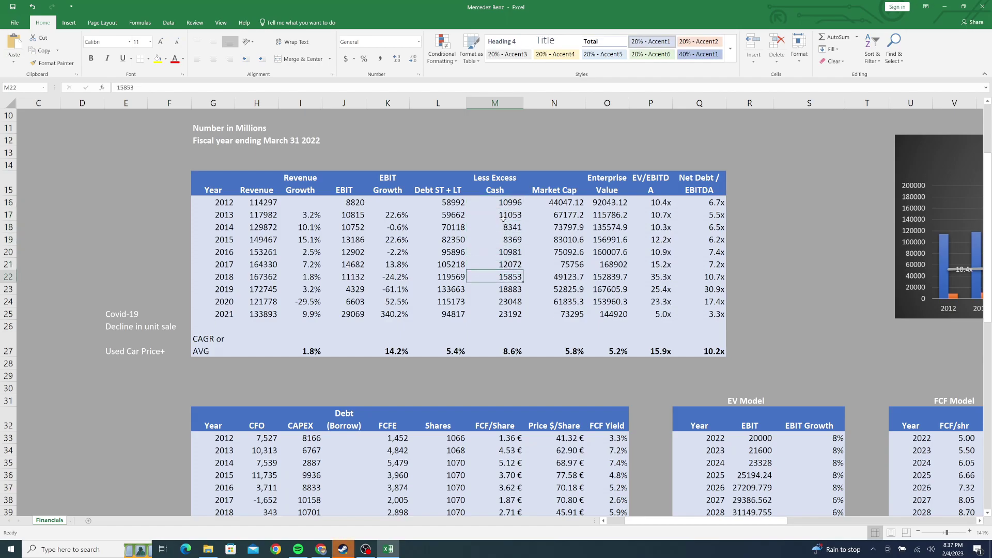
Compare excess cash with total debt side by side for the most recent years of the table.
{"action": "key", "text": "Down"}
{"action": "key", "text": "Up"}
{"action": "key", "text": "Left"}
{"action": "key", "text": "Down"}
{"action": "key", "text": "Right"}
{"action": "key", "text": "Up"}
{"action": "key", "text": "Left"}
{"action": "key", "text": "Up"}
{"action": "key", "text": "Right"}
{"action": "key", "text": "Down"}
{"action": "key", "text": "Down"}
{"action": "key", "text": "Up"}
{"action": "key", "text": "Down"}
{"action": "key", "text": "Up"}
{"action": "key", "text": "Up"}
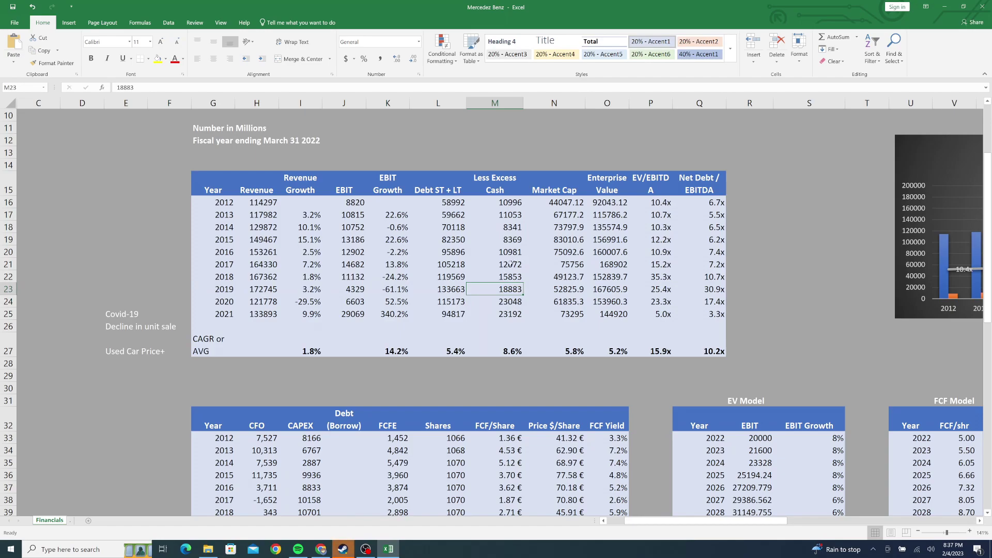
Examine excess cash from 2018 through 2021 and compare the 2021 cash with the 2021 debt.
{"action": "left_click", "coordinate": [497, 279]}
{"action": "key", "text": "Down"}
{"action": "key", "text": "Down"}
{"action": "key", "text": "Down"}
{"action": "key", "text": "Up"}
{"action": "key", "text": "Down"}
{"action": "key", "text": "Left"}
{"action": "key", "text": "Right"}
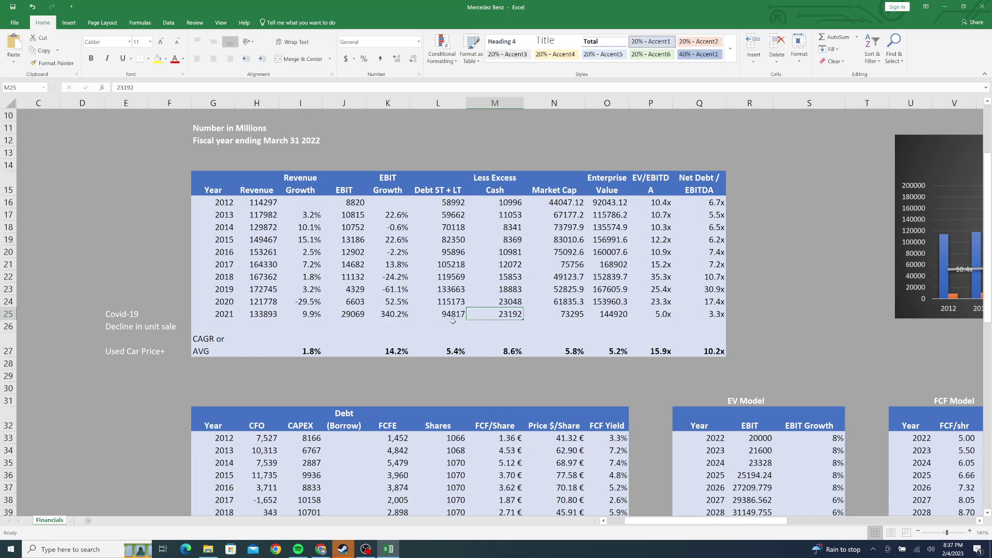
Examine the market cap for 2018 and compare it with the 2021 market cap.
{"action": "left_click", "coordinate": [557, 275]}
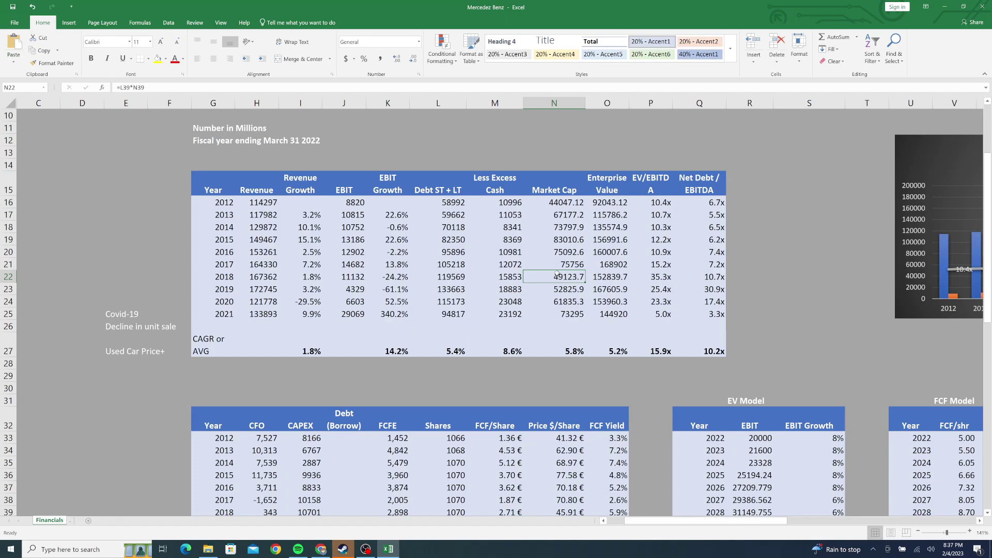
{"action": "left_click", "coordinate": [578, 318]}
{"action": "left_click", "coordinate": [574, 324]}
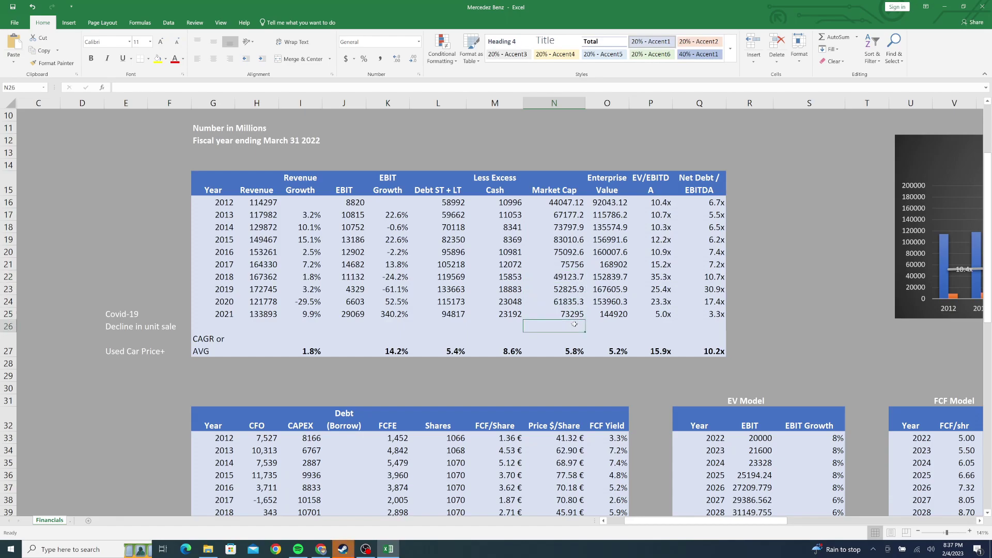
Review the market cap column from 2021 back through the earlier years and down again to the most recent ones.
{"action": "key", "text": "Up"}
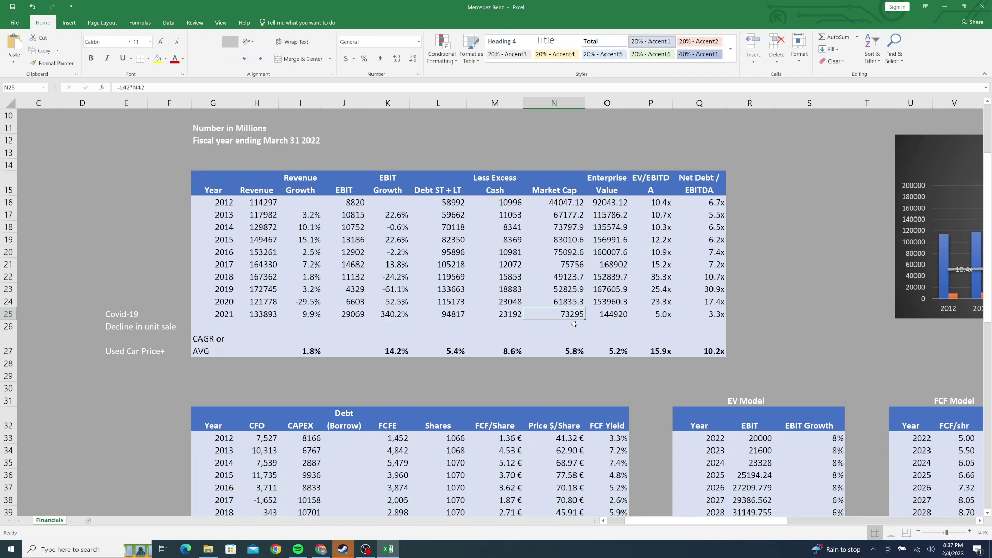
{"action": "left_click", "coordinate": [573, 299]}
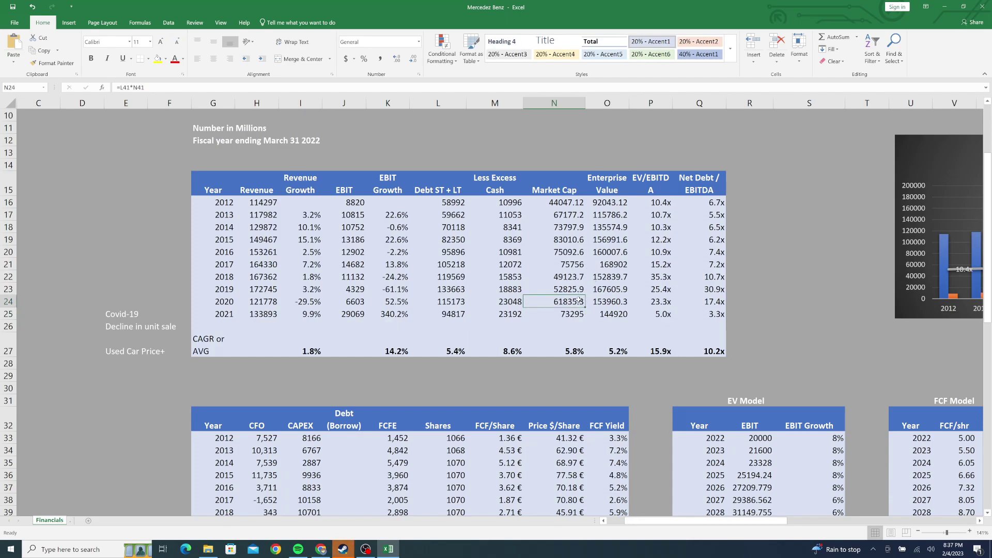
{"action": "left_click", "coordinate": [567, 323]}
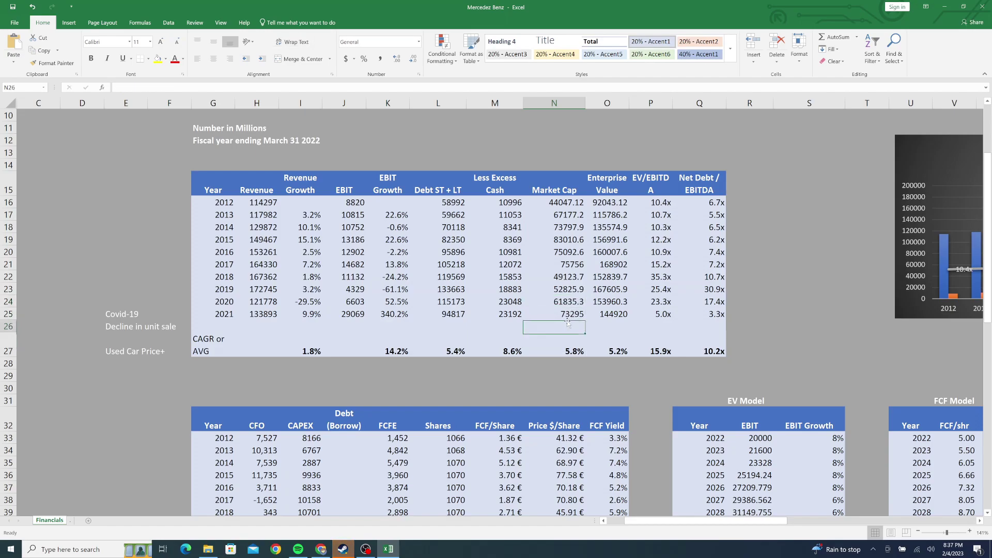
{"action": "key", "text": "Up"}
{"action": "key", "text": "Up"}
{"action": "key", "text": "Up"}
{"action": "key", "text": "Up"}
{"action": "key", "text": "Up"}
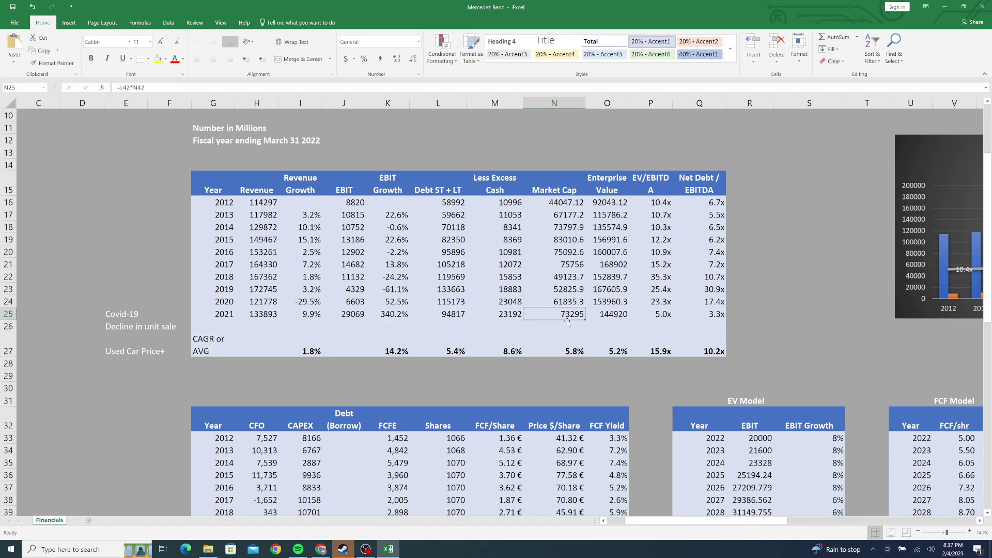
{"action": "key", "text": "Up"}
{"action": "key", "text": "Up"}
{"action": "key", "text": "Up"}
{"action": "key", "text": "Up"}
{"action": "key", "text": "Up"}
{"action": "key", "text": "Down"}
{"action": "key", "text": "Down"}
{"action": "key", "text": "Down"}
{"action": "key", "text": "Down"}
{"action": "key", "text": "Down"}
{"action": "key", "text": "Down"}
{"action": "key", "text": "Down"}
{"action": "key", "text": "Down"}
{"action": "key", "text": "Down"}
Examine enterprise value from 2021 back to 2017 and forward again to 2021.
{"action": "key", "text": "Right"}
{"action": "key", "text": "Up"}
{"action": "key", "text": "Up"}
{"action": "key", "text": "Up"}
{"action": "key", "text": "Up"}
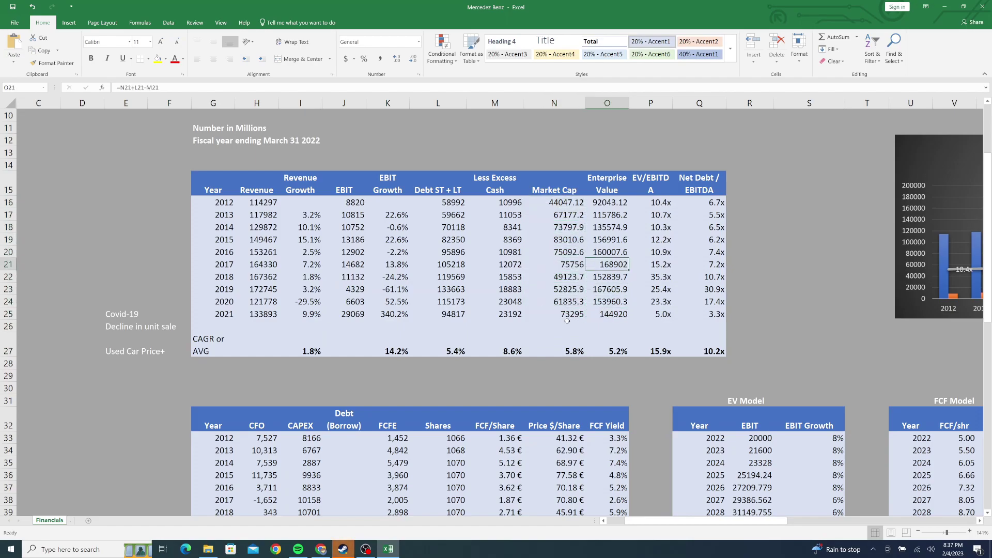
{"action": "key", "text": "Down"}
{"action": "key", "text": "Down"}
{"action": "key", "text": "Down"}
{"action": "key", "text": "Down"}
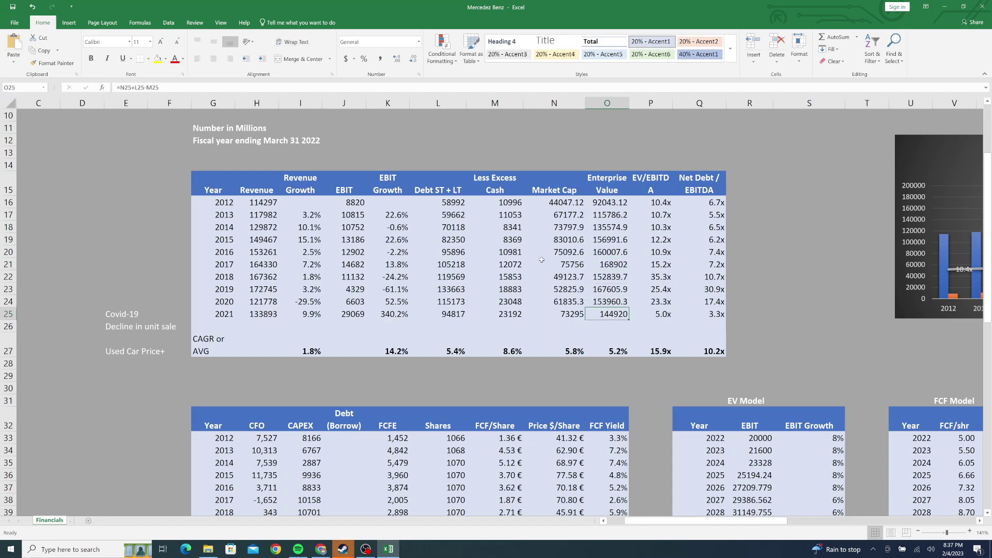
Compare sample debt, excess cash and market cap figures with the enterprise value column.
{"action": "left_click", "coordinate": [449, 228]}
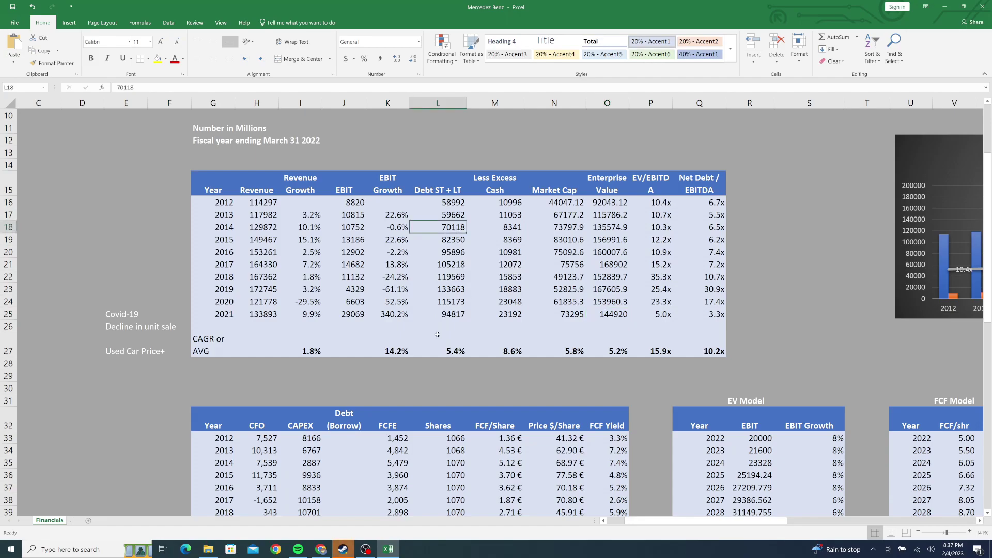
{"action": "left_click", "coordinate": [501, 253]}
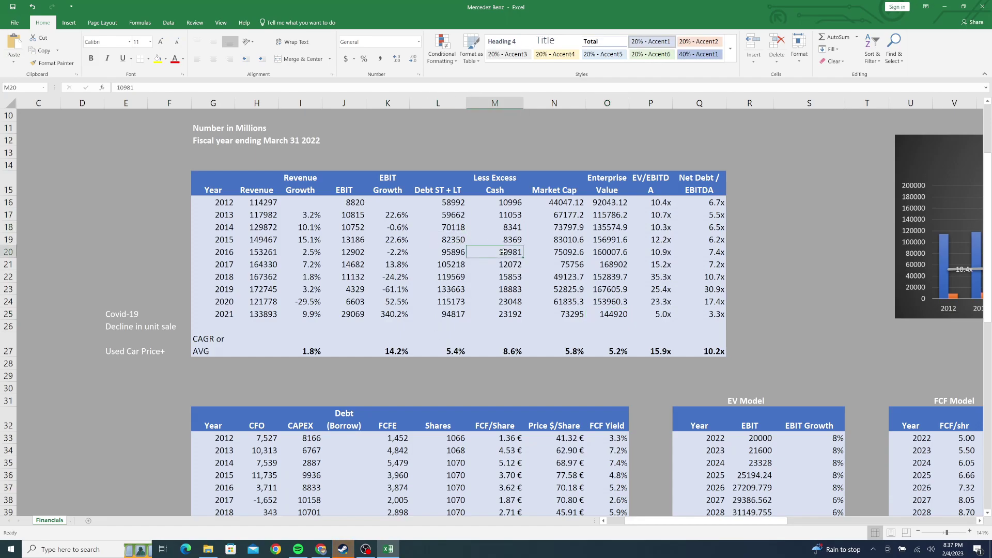
{"action": "left_click", "coordinate": [617, 294]}
{"action": "left_click", "coordinate": [568, 240]}
{"action": "left_click", "coordinate": [613, 216]}
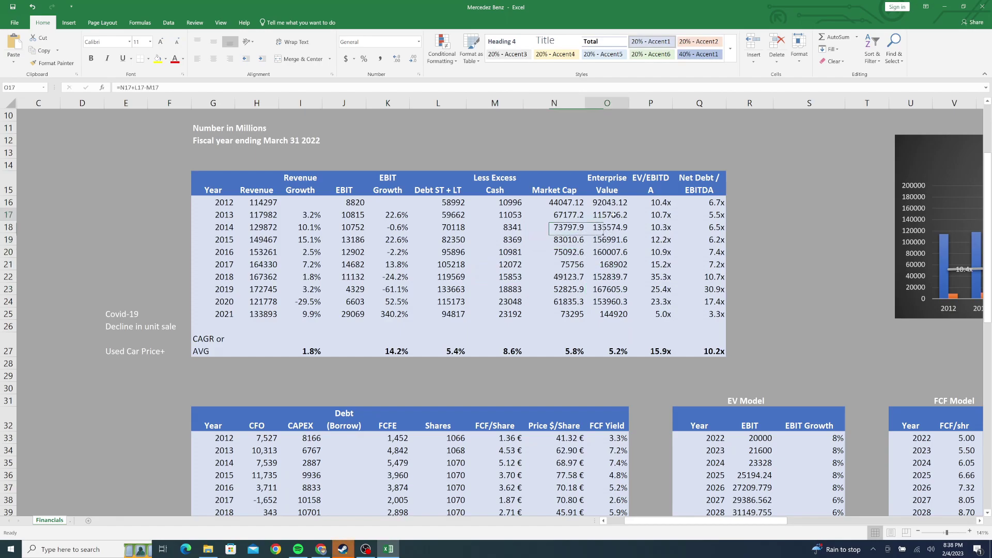
Examine the 2012 market cap alongside the 2012 enterprise value and its formula.
{"action": "left_click", "coordinate": [570, 205]}
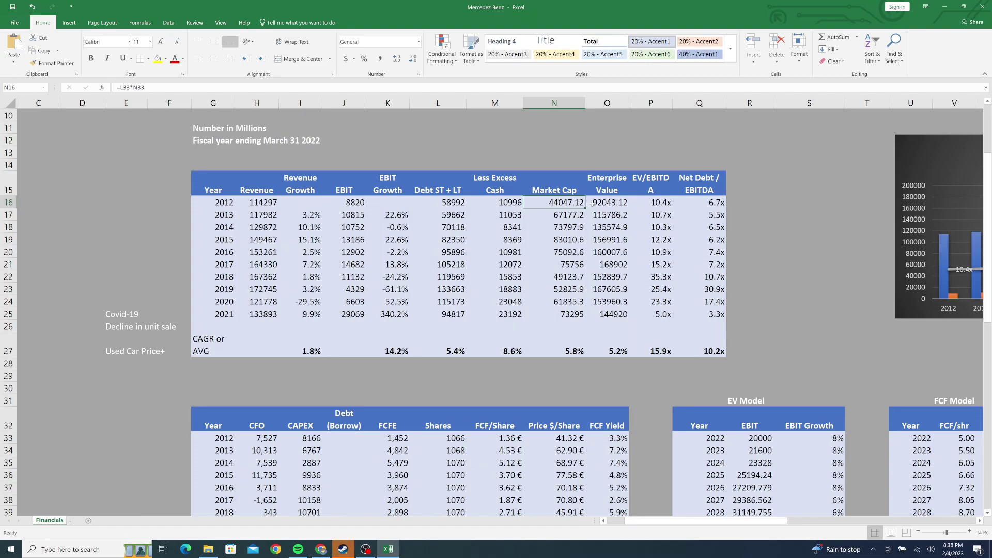
{"action": "key", "text": "Right"}
{"action": "left_click", "coordinate": [570, 204], "text": "shift"}
{"action": "key", "text": "ctrl+c"}
{"action": "left_click", "coordinate": [589, 205]}
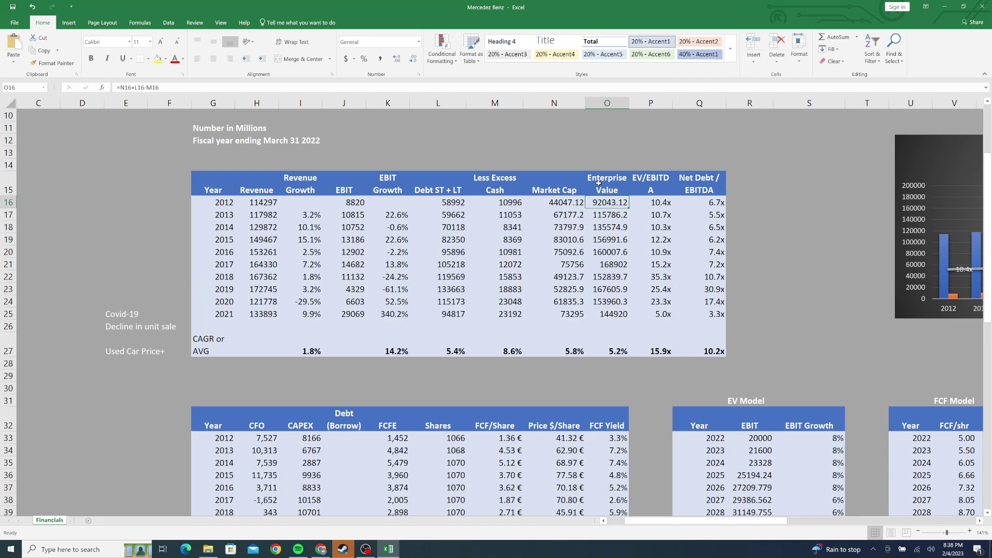
Go through the market cap, debt and excess cash headings that make up enterprise value.
{"action": "left_click", "coordinate": [553, 185]}
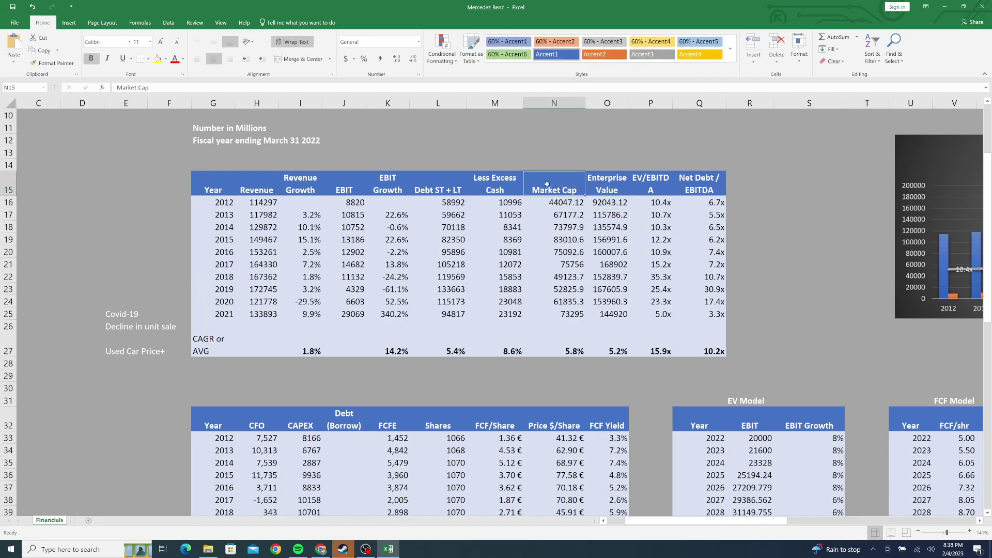
{"action": "left_click", "coordinate": [456, 190]}
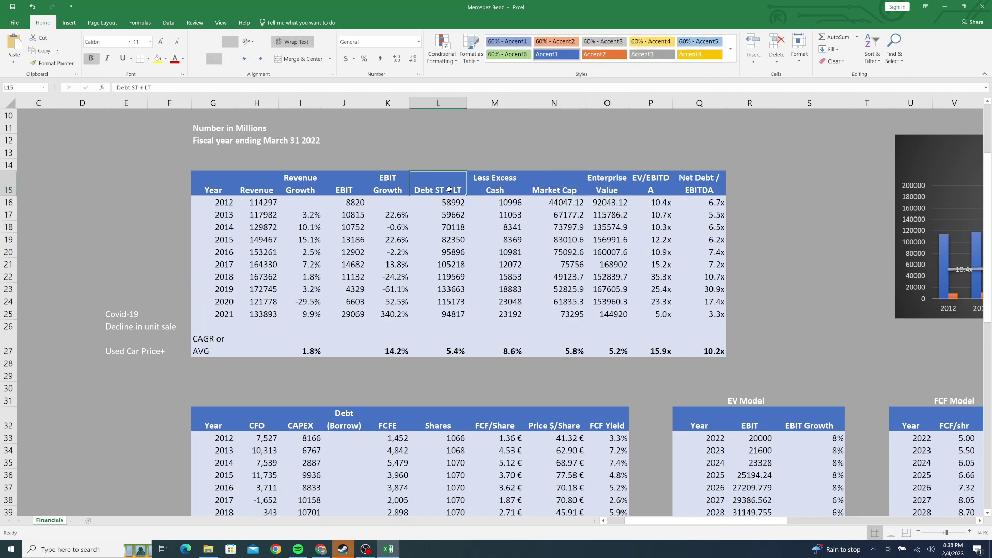
{"action": "left_click", "coordinate": [495, 186]}
{"action": "left_click", "coordinate": [617, 191]}
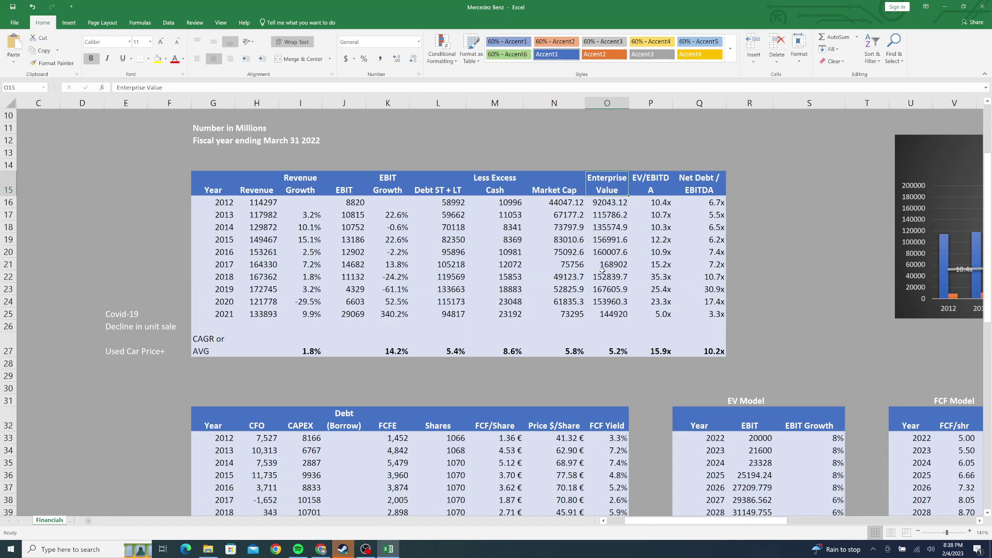
Check the 2016 EV/EBITDA multiple and follow enterprise value from 2014 through 2019.
{"action": "left_click", "coordinate": [641, 249]}
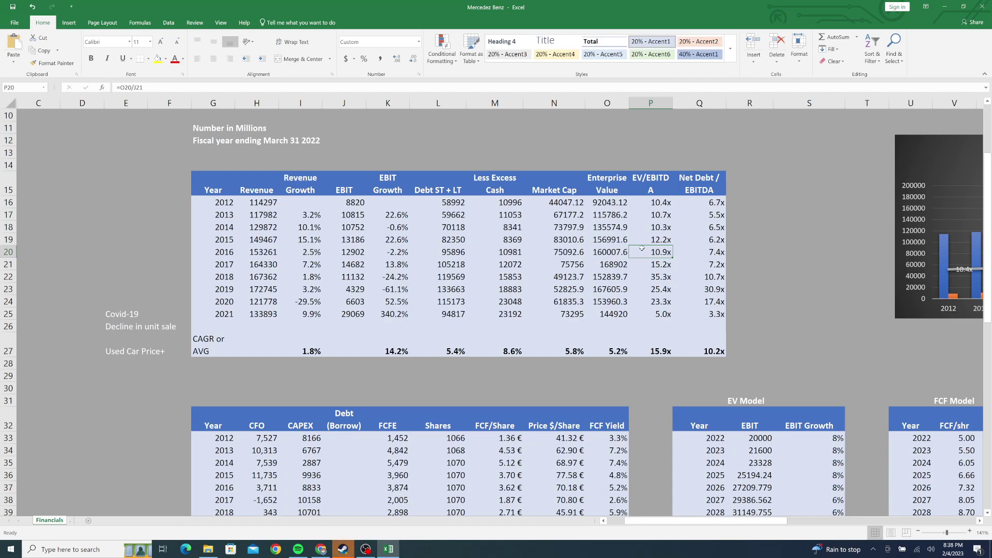
{"action": "left_click", "coordinate": [620, 231]}
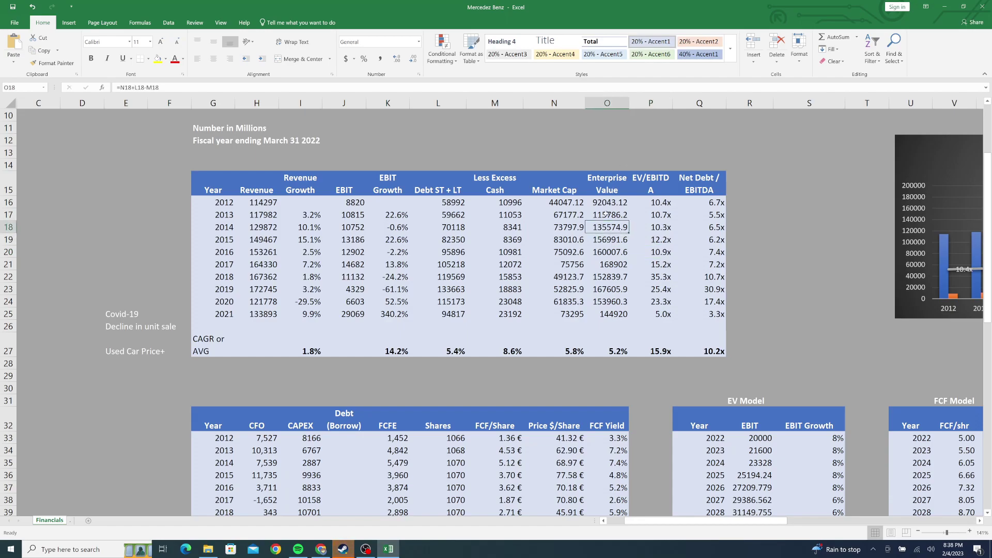
{"action": "key", "text": "Down"}
{"action": "key", "text": "Down"}
{"action": "key", "text": "Down"}
{"action": "key", "text": "Down"}
{"action": "key", "text": "Down"}
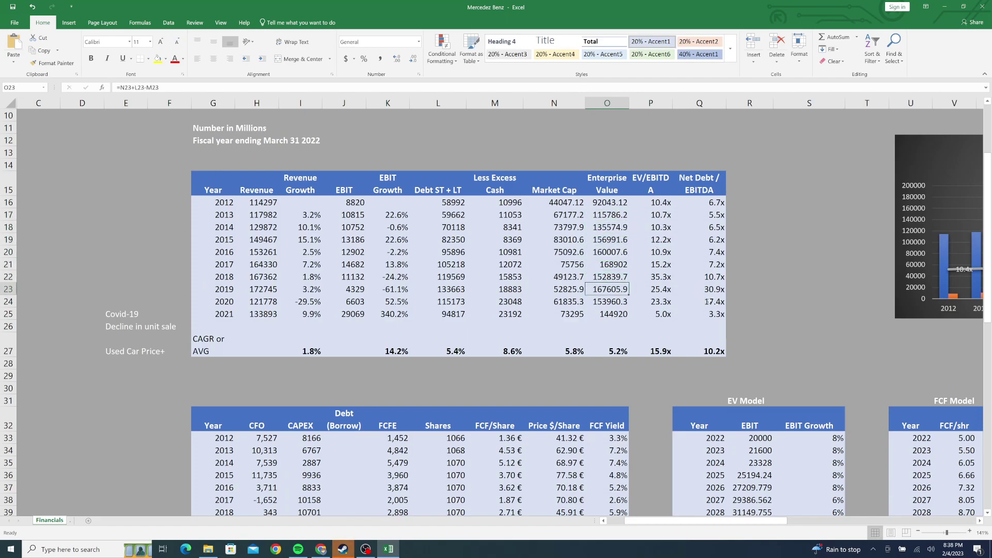
Compare the 2019 EV/EBITDA multiple with those of 2015 and 2016.
{"action": "left_click", "coordinate": [665, 287]}
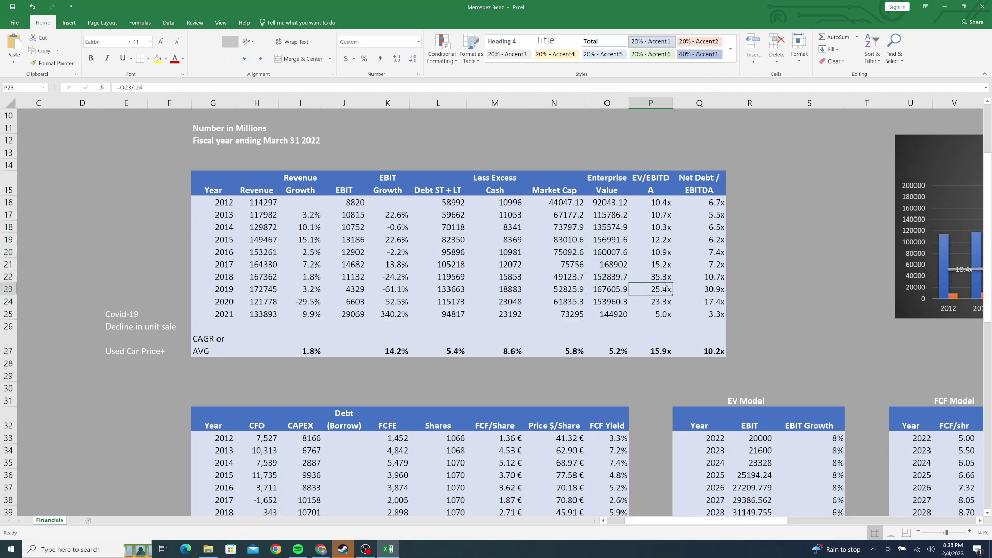
{"action": "left_click", "coordinate": [659, 239]}
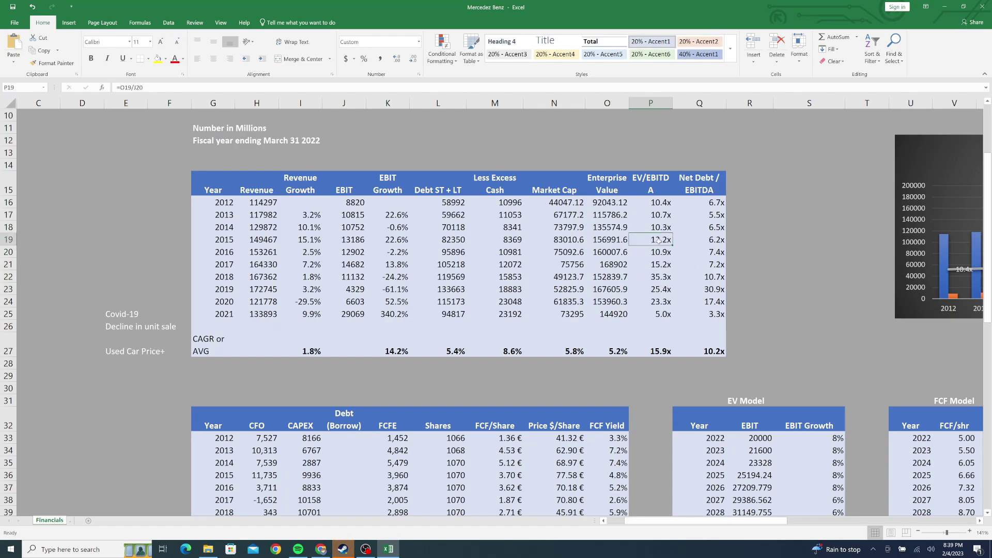
{"action": "left_click", "coordinate": [661, 252]}
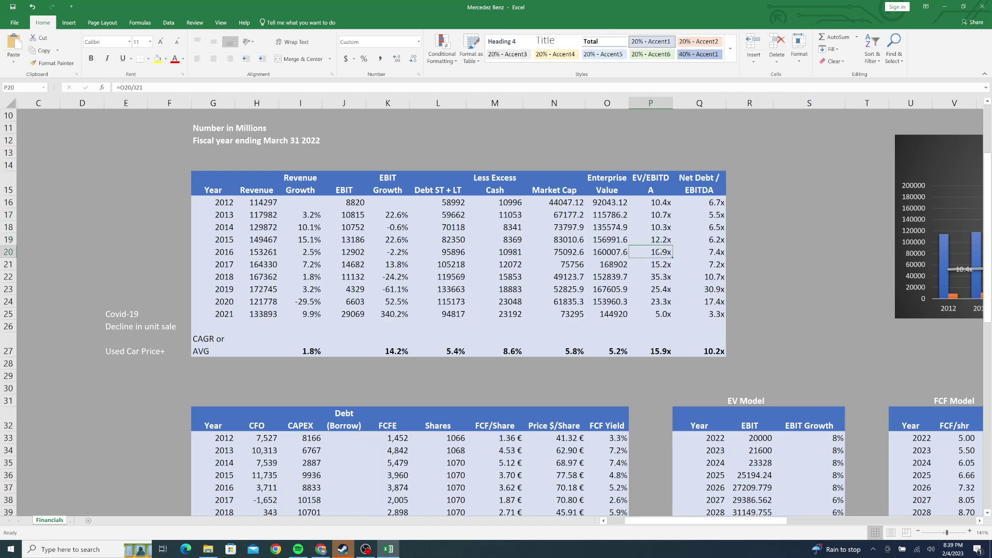
{"action": "left_click", "coordinate": [653, 239]}
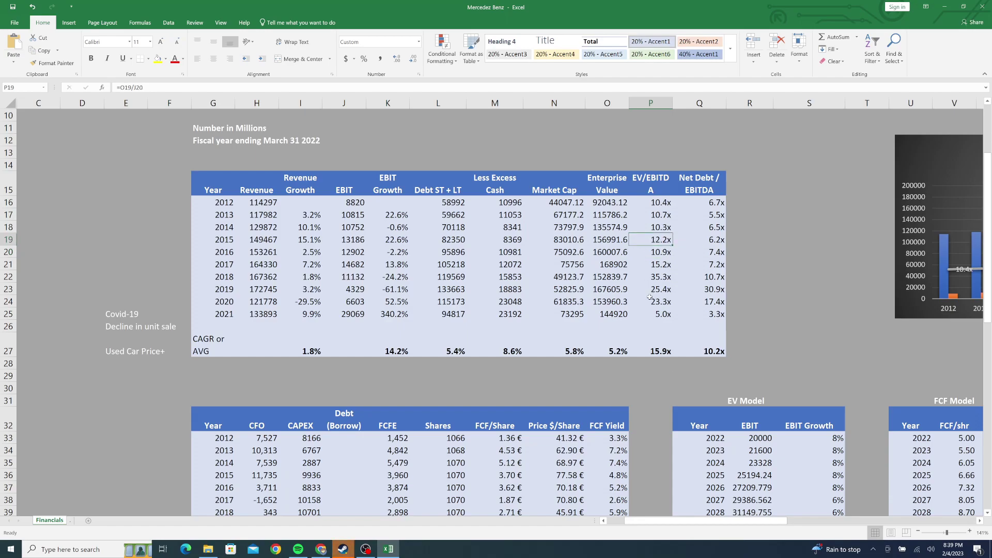
Examine the 2021 EV/EBITDA multiple against 2021 EBIT and the 2015 multiple.
{"action": "left_click", "coordinate": [664, 311]}
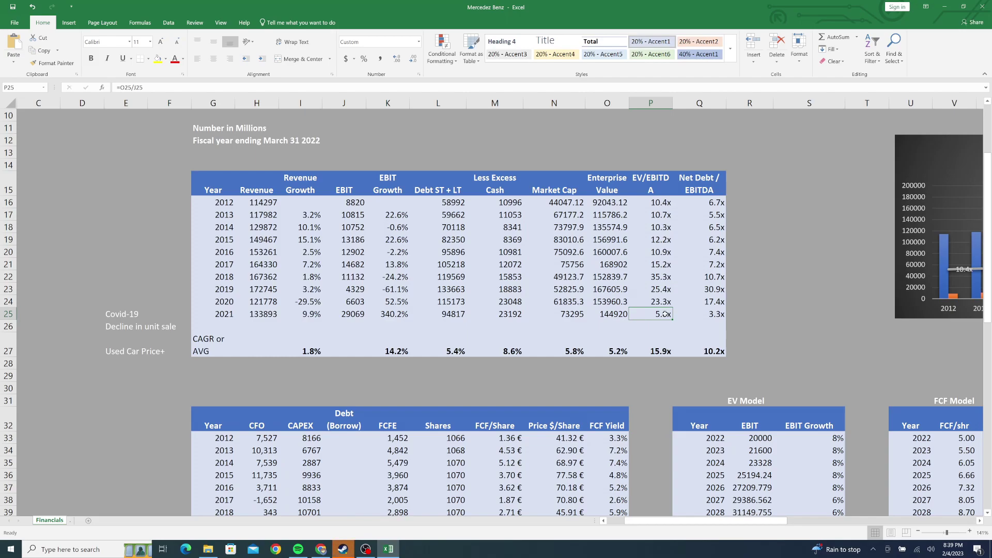
{"action": "left_click", "coordinate": [355, 313]}
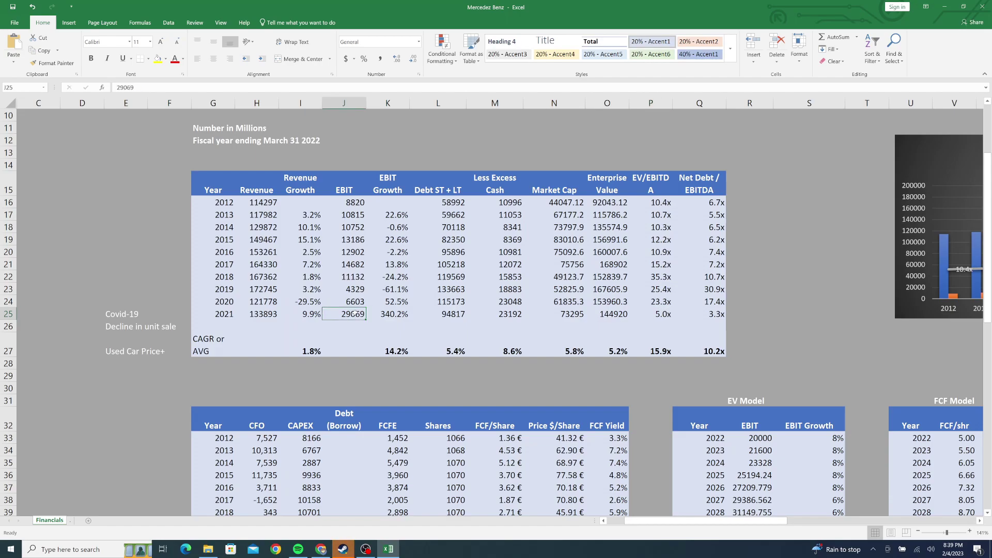
{"action": "left_click", "coordinate": [649, 314]}
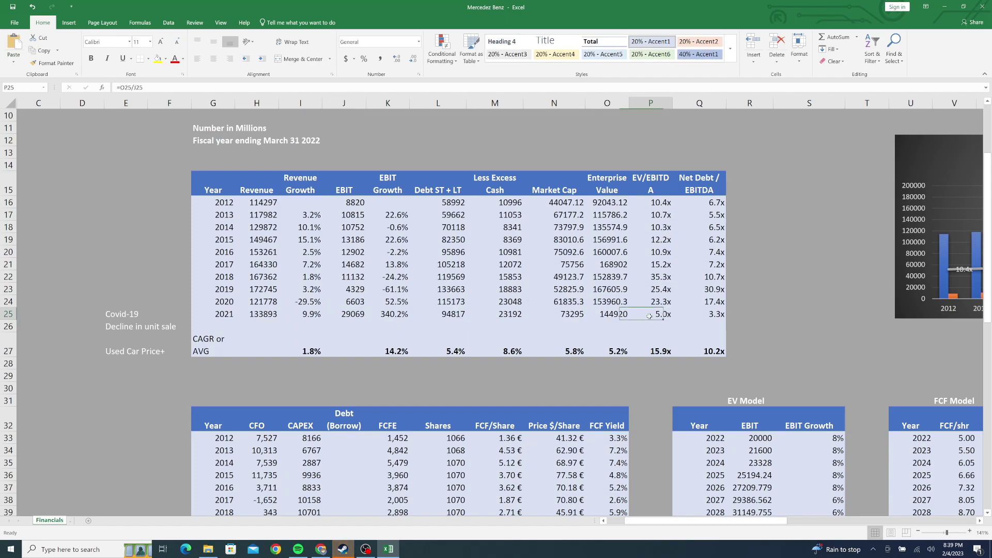
{"action": "left_click", "coordinate": [657, 241]}
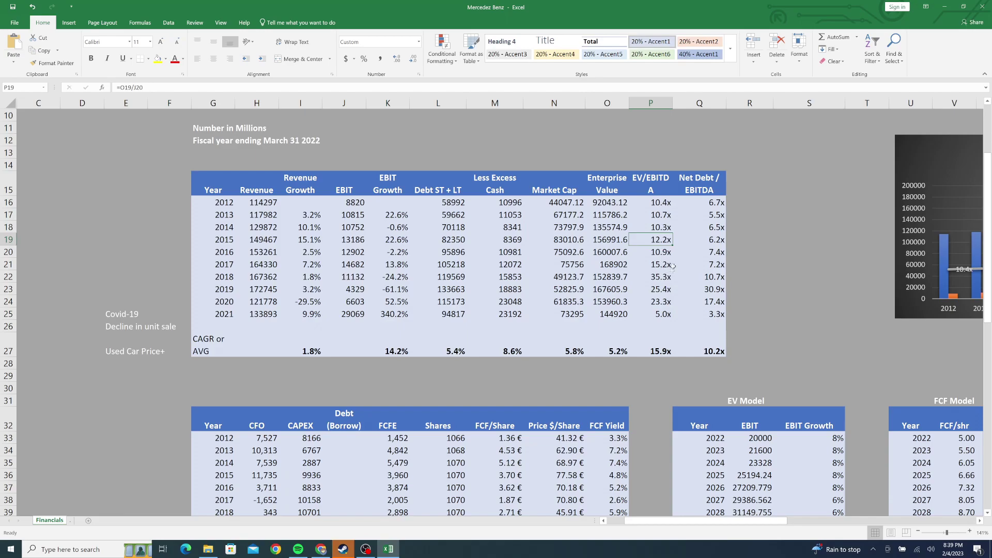
Compare net debt/EBITDA for 2019, 2020 and 2015 with the column's average.
{"action": "left_click", "coordinate": [712, 287]}
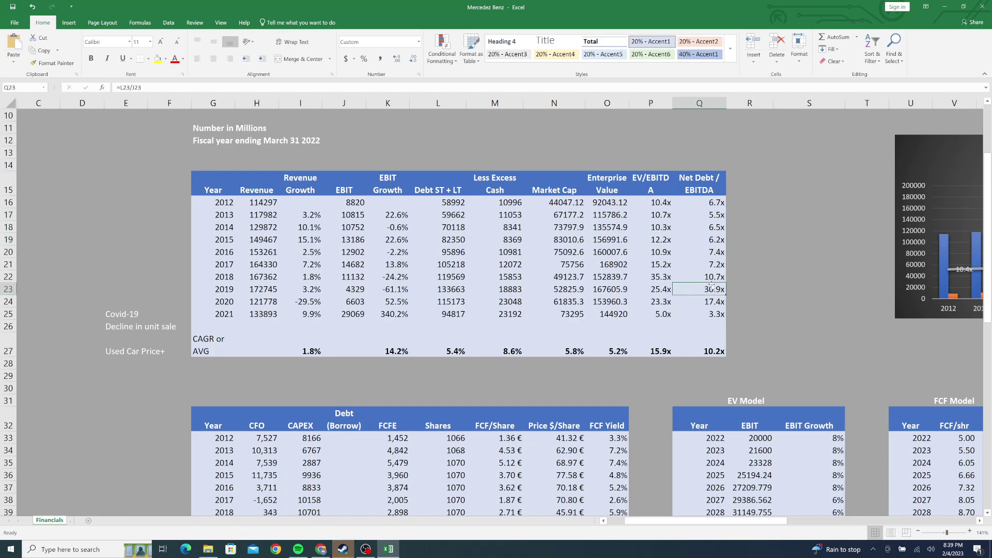
{"action": "left_click", "coordinate": [708, 338]}
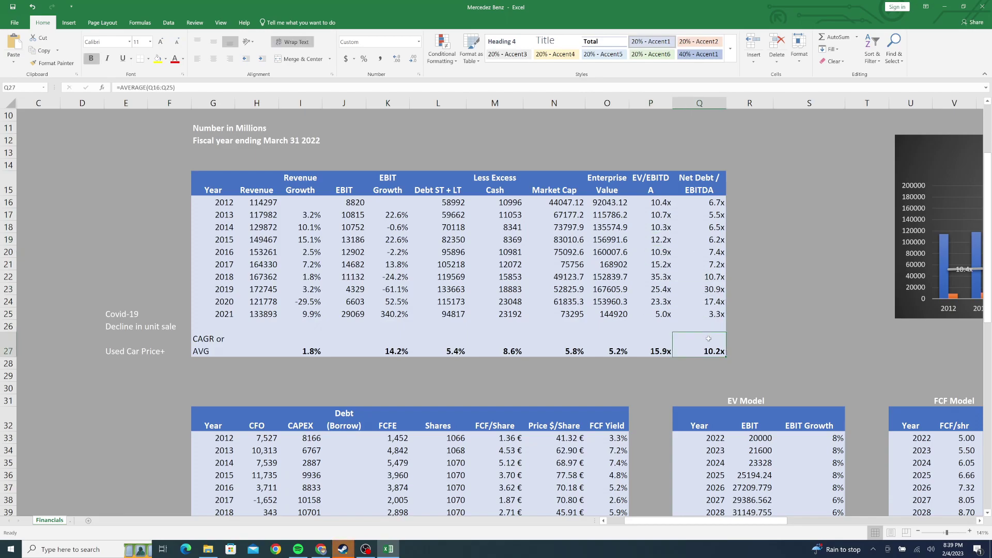
{"action": "left_click", "coordinate": [709, 299]}
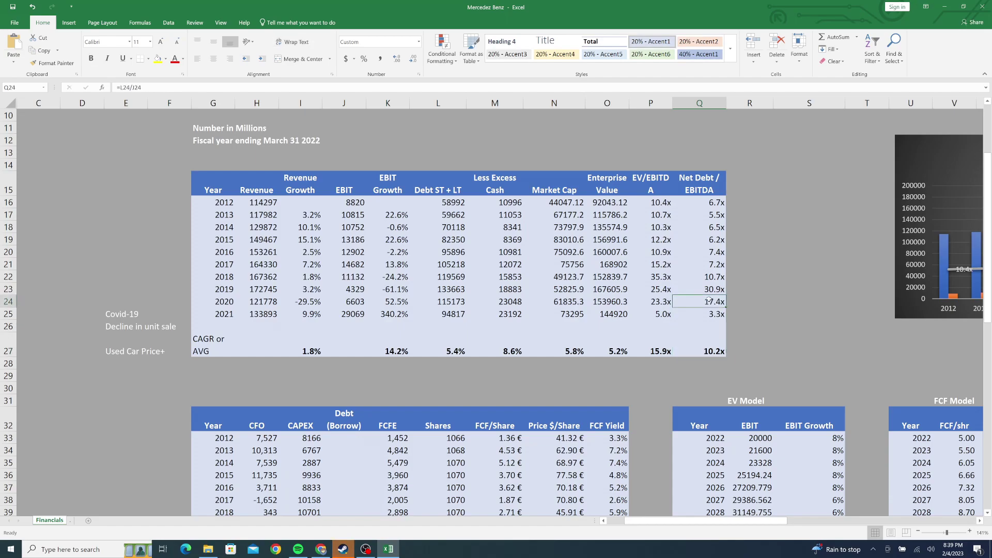
{"action": "left_click", "coordinate": [707, 242]}
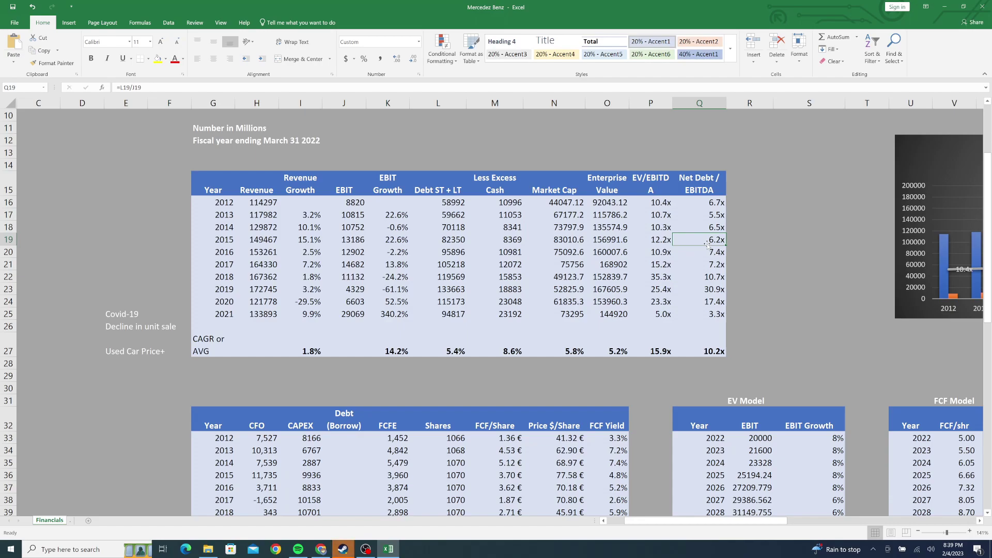
Compare total debt for 2021 and 2020, and check the 2021 net debt/EBITDA ratio.
{"action": "left_click", "coordinate": [432, 315]}
{"action": "left_click", "coordinate": [458, 301]}
{"action": "left_click", "coordinate": [713, 312]}
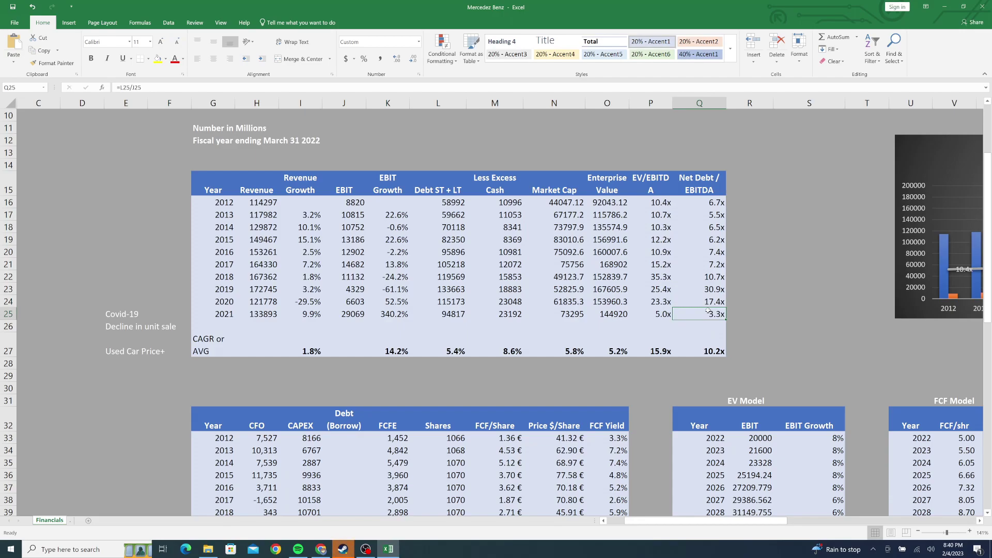
Examine the CFO column of the cash flow table, covering 2012 and 2013.
{"action": "scroll", "coordinate": [708, 311], "scroll_direction": "down", "scroll_amount": 4}
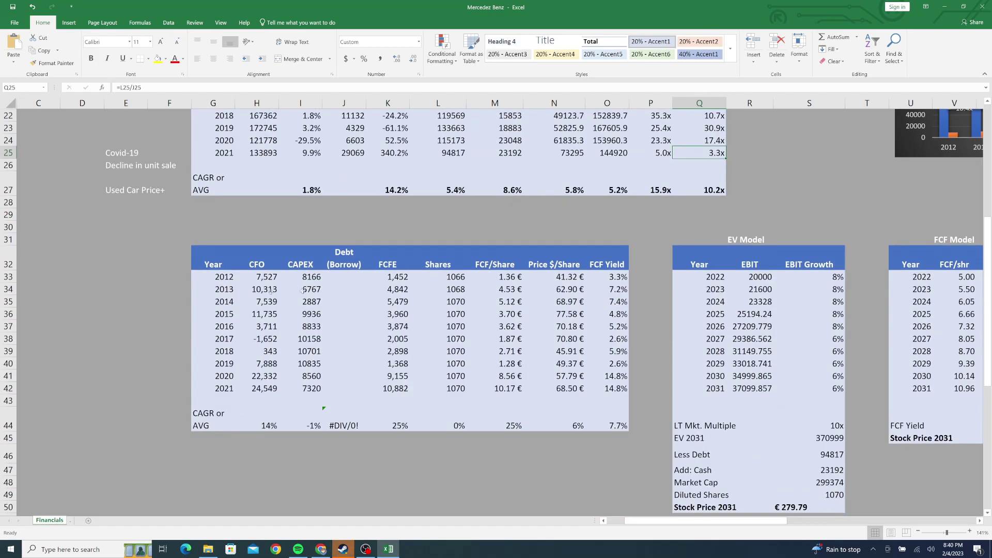
{"action": "left_click", "coordinate": [229, 287]}
{"action": "left_click", "coordinate": [263, 278]}
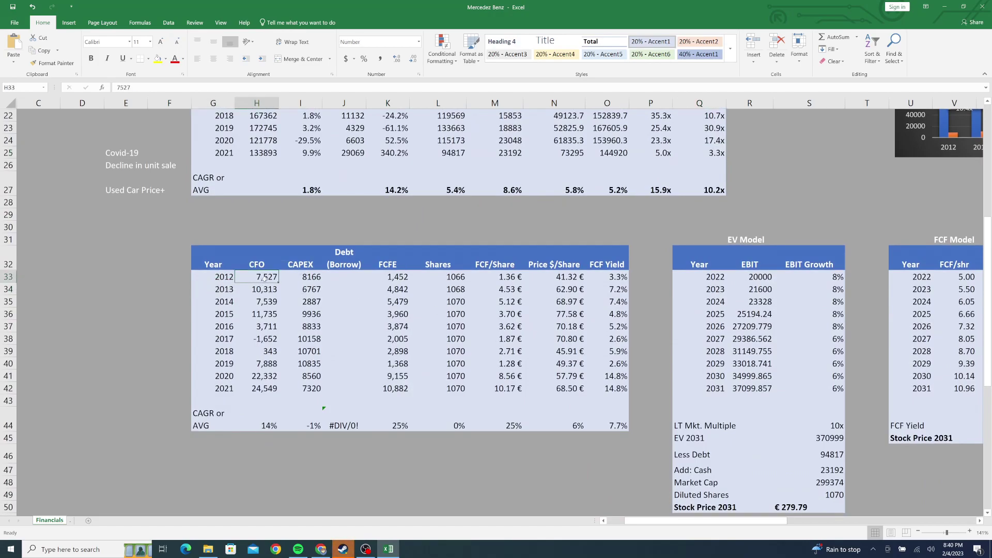
{"action": "key", "text": "Up"}
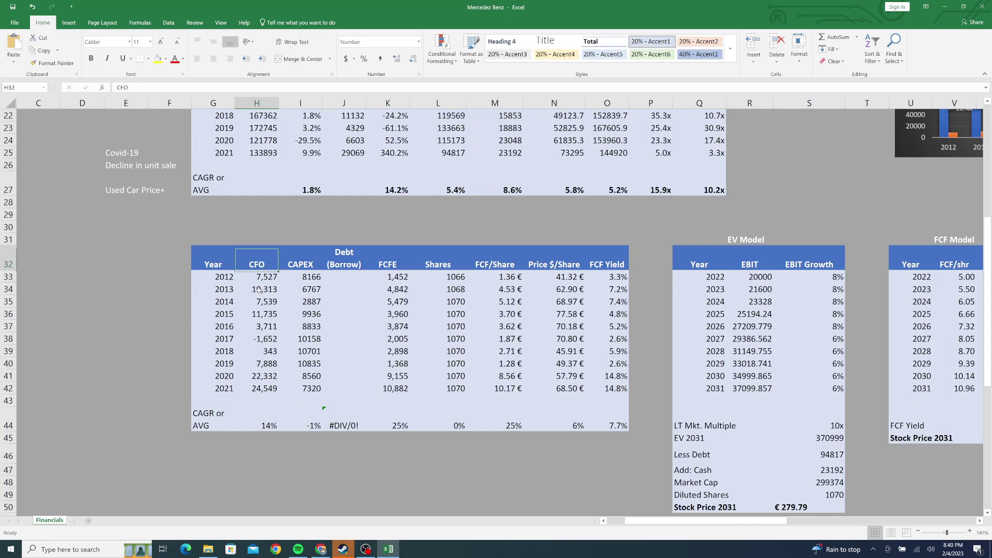
{"action": "key", "text": "Down"}
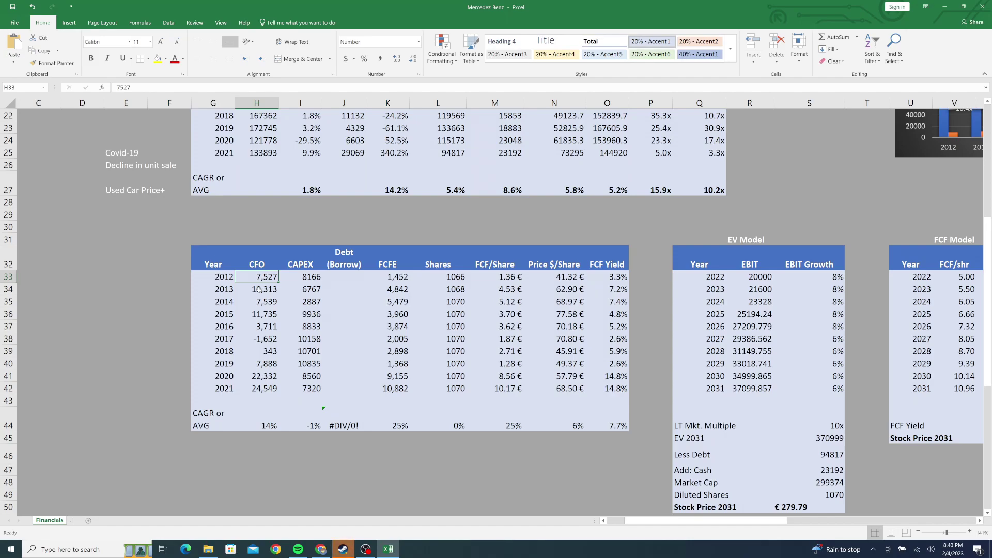
{"action": "left_click", "coordinate": [258, 290]}
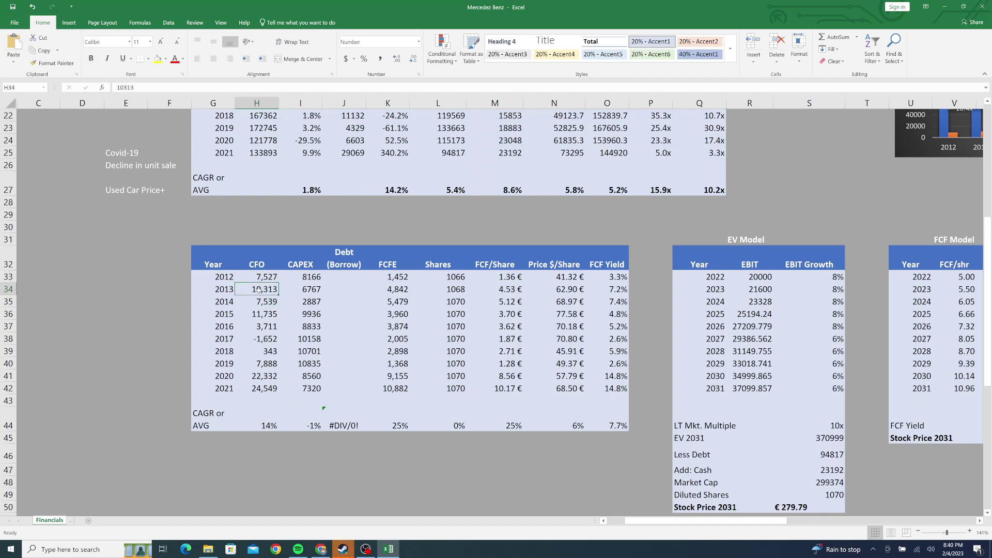
Compare operating cash flow (CFO) for 2012 and 2013 with 2020 and 2021.
{"action": "left_click", "coordinate": [269, 278]}
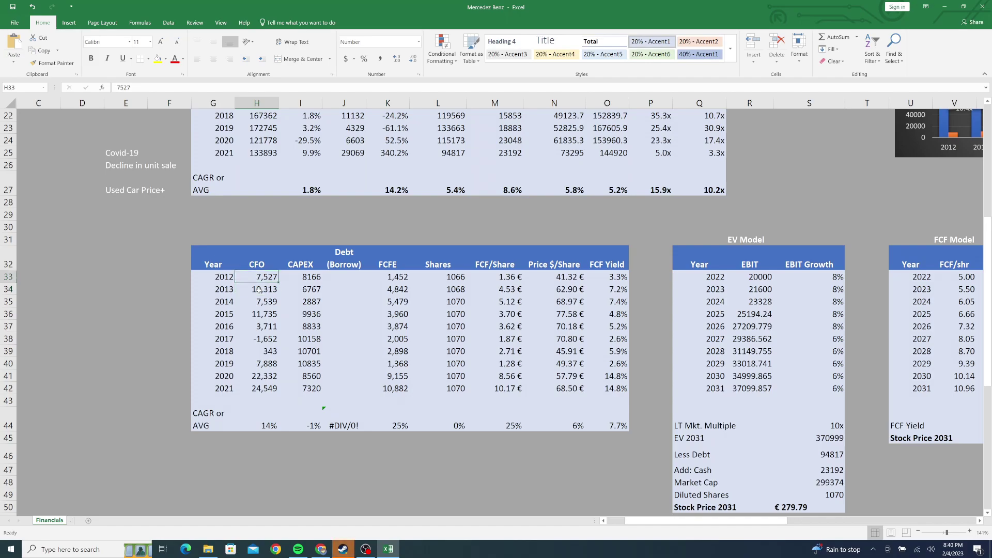
{"action": "left_click", "coordinate": [265, 292]}
{"action": "left_click", "coordinate": [269, 277]}
{"action": "left_click", "coordinate": [261, 390]}
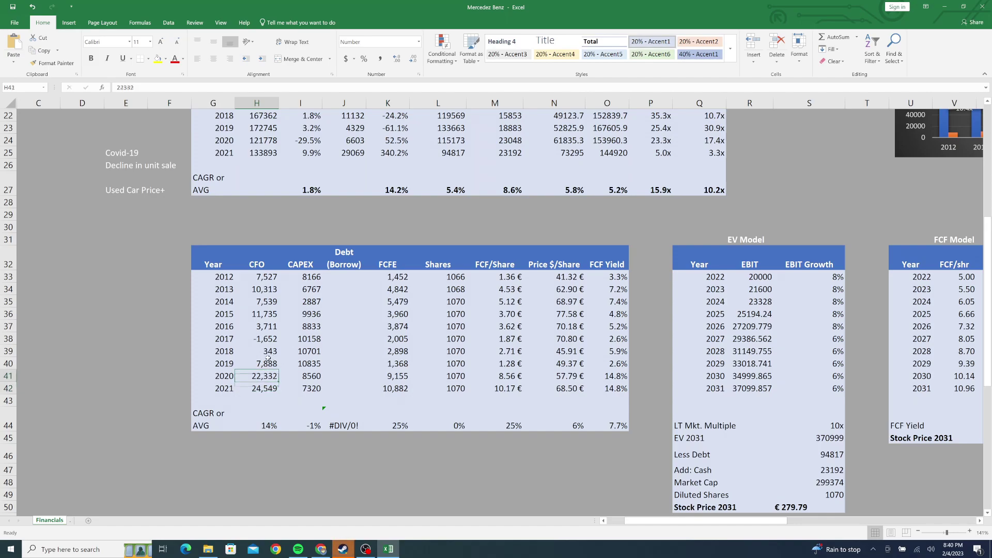
Examine the CAPEX column year by year from 2012 to 2021, going back to 2018 at the end.
{"action": "left_click", "coordinate": [314, 278]}
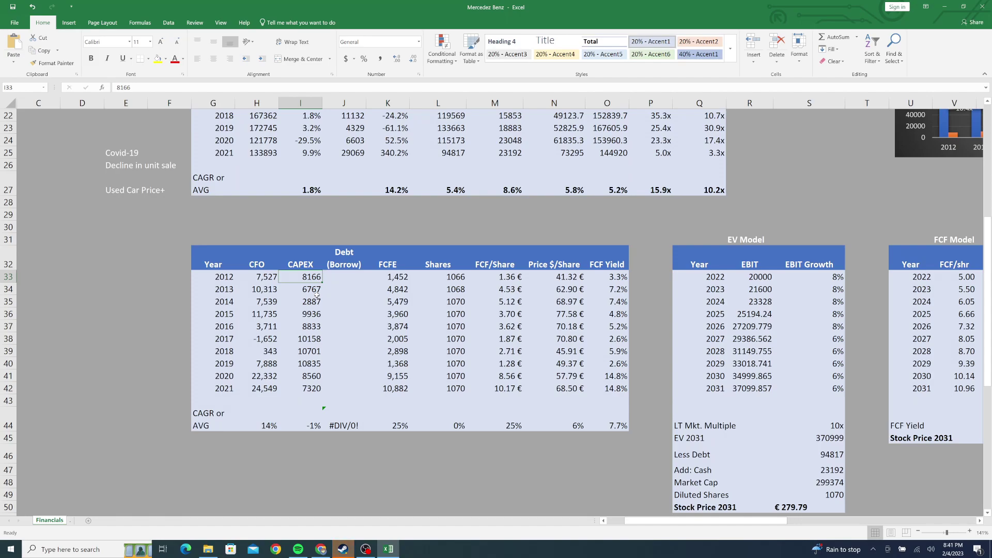
{"action": "left_click", "coordinate": [318, 299]}
{"action": "left_click", "coordinate": [312, 312]}
{"action": "left_click", "coordinate": [310, 326]}
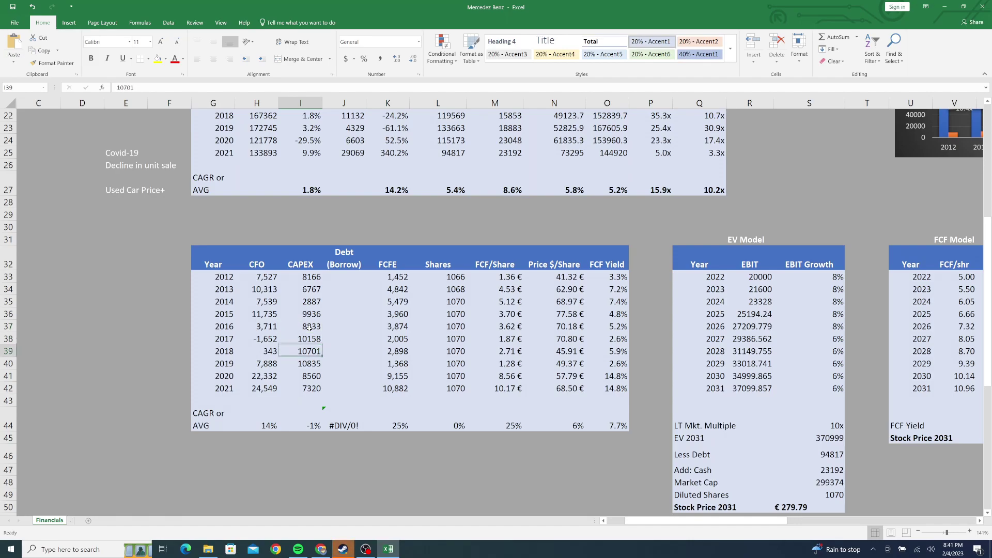
{"action": "key", "text": "Down"}
{"action": "key", "text": "Down"}
{"action": "key", "text": "Down"}
{"action": "key", "text": "Down"}
{"action": "key", "text": "Down"}
{"action": "key", "text": "Down"}
{"action": "key", "text": "Up"}
{"action": "key", "text": "Up"}
{"action": "key", "text": "Up"}
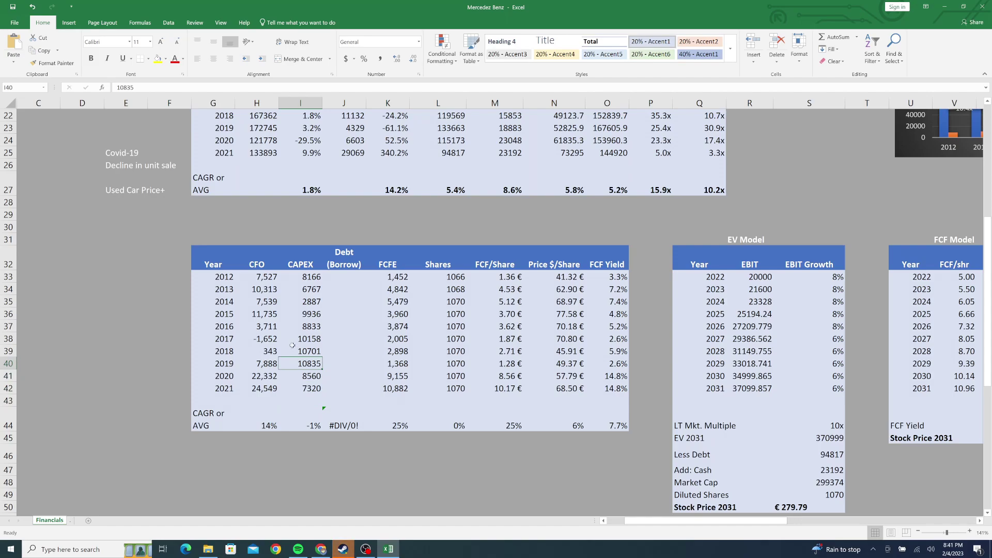
{"action": "key", "text": "Up"}
{"action": "key", "text": "Up"}
{"action": "key", "text": "Up"}
{"action": "left_click", "coordinate": [312, 351]}
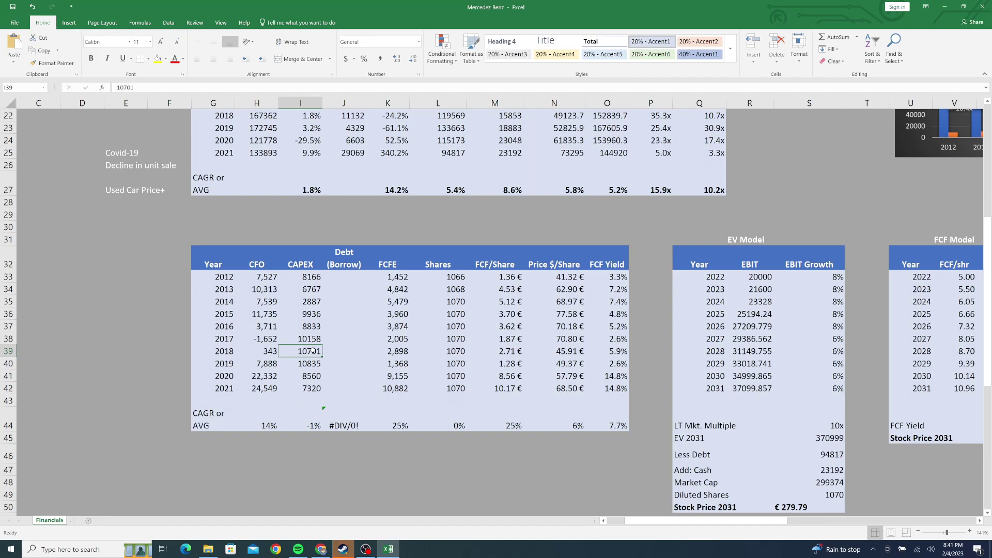
Examine the FCFE column from 2012 to 2021, comparing the early years with the most recent ones.
{"action": "left_click", "coordinate": [394, 303]}
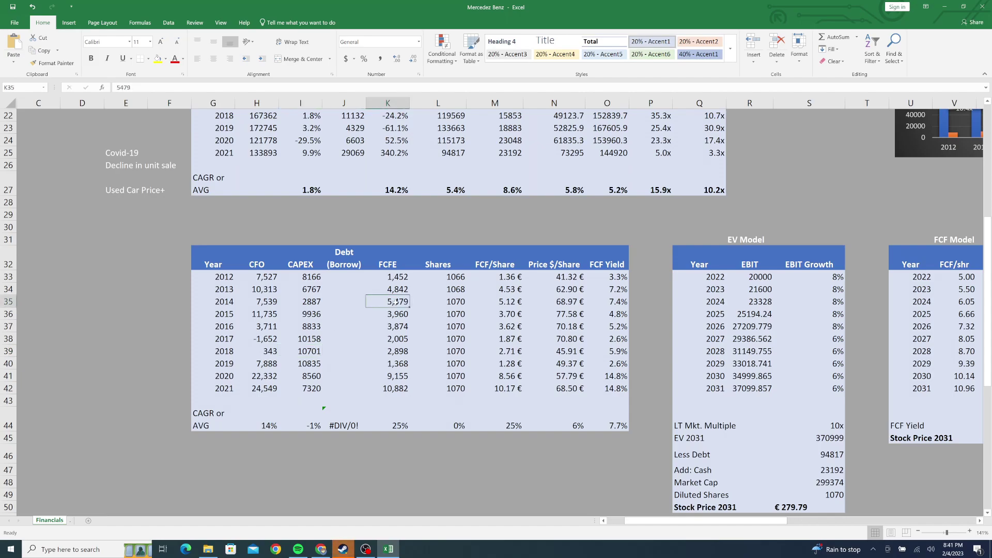
{"action": "left_click", "coordinate": [406, 277]}
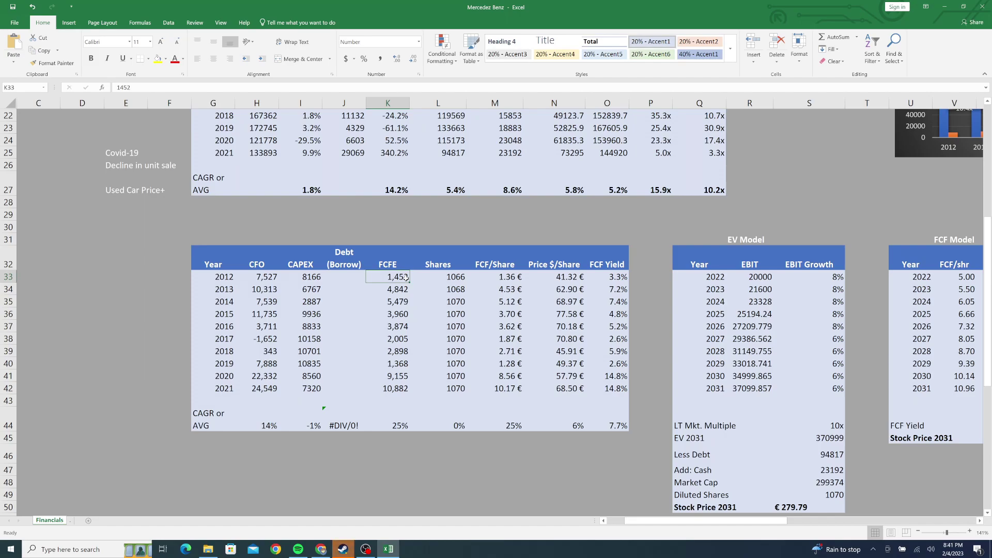
{"action": "key", "text": "Down"}
{"action": "key", "text": "Down"}
{"action": "key", "text": "Down"}
{"action": "key", "text": "Down"}
{"action": "key", "text": "Down"}
{"action": "key", "text": "Down"}
{"action": "key", "text": "Up"}
{"action": "key", "text": "Up"}
{"action": "key", "text": "Up"}
{"action": "key", "text": "Up"}
{"action": "key", "text": "Up"}
{"action": "key", "text": "Down"}
{"action": "key", "text": "Down"}
{"action": "key", "text": "Down"}
{"action": "key", "text": "Down"}
{"action": "key", "text": "Up"}
{"action": "key", "text": "Up"}
{"action": "key", "text": "Up"}
{"action": "key", "text": "Up"}
{"action": "key", "text": "Down"}
{"action": "key", "text": "Down"}
{"action": "key", "text": "Down"}
{"action": "key", "text": "Down"}
{"action": "key", "text": "Down"}
{"action": "key", "text": "Down"}
{"action": "key", "text": "Down"}
{"action": "key", "text": "Down"}
{"action": "key", "text": "Up"}
{"action": "key", "text": "Down"}
{"action": "key", "text": "Up"}
{"action": "key", "text": "Down"}
{"action": "key", "text": "Up"}
Check the share count for every year from 2012 to 2021.
{"action": "key", "text": "Right"}
{"action": "key", "text": "Up"}
{"action": "key", "text": "Up"}
{"action": "key", "text": "Up"}
{"action": "key", "text": "Up"}
{"action": "key", "text": "Up"}
{"action": "key", "text": "Up"}
{"action": "key", "text": "Up"}
{"action": "key", "text": "Down"}
{"action": "key", "text": "Down"}
{"action": "key", "text": "Down"}
{"action": "key", "text": "Down"}
{"action": "key", "text": "Down"}
{"action": "key", "text": "Down"}
{"action": "key", "text": "Down"}
{"action": "key", "text": "Down"}
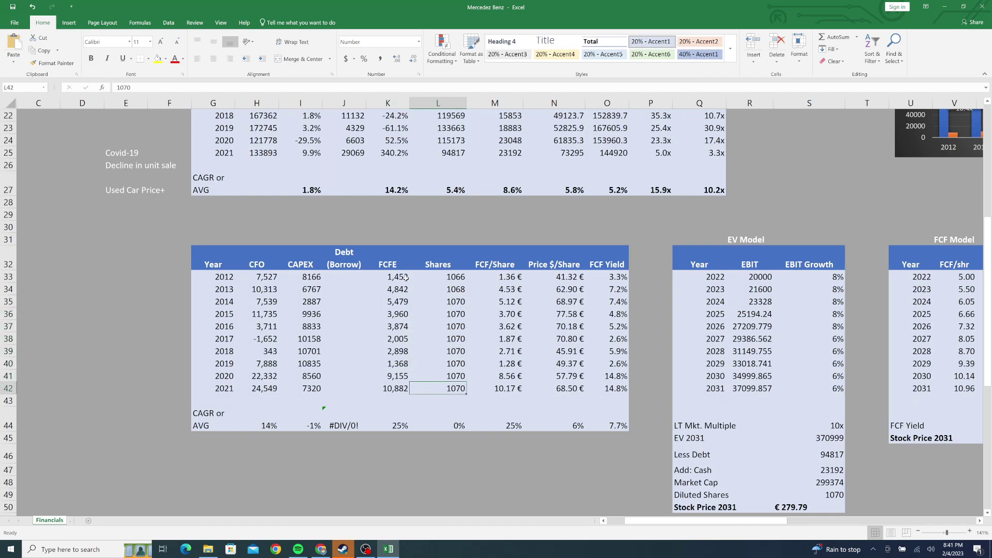
Examine free cash flow per share year by year from 2012 to 2021.
{"action": "key", "text": "Right"}
{"action": "key", "text": "Up"}
{"action": "key", "text": "Up"}
{"action": "key", "text": "Up"}
{"action": "key", "text": "Up"}
{"action": "key", "text": "Up"}
{"action": "key", "text": "Up"}
{"action": "key", "text": "Up"}
{"action": "key", "text": "Up"}
{"action": "key", "text": "Up"}
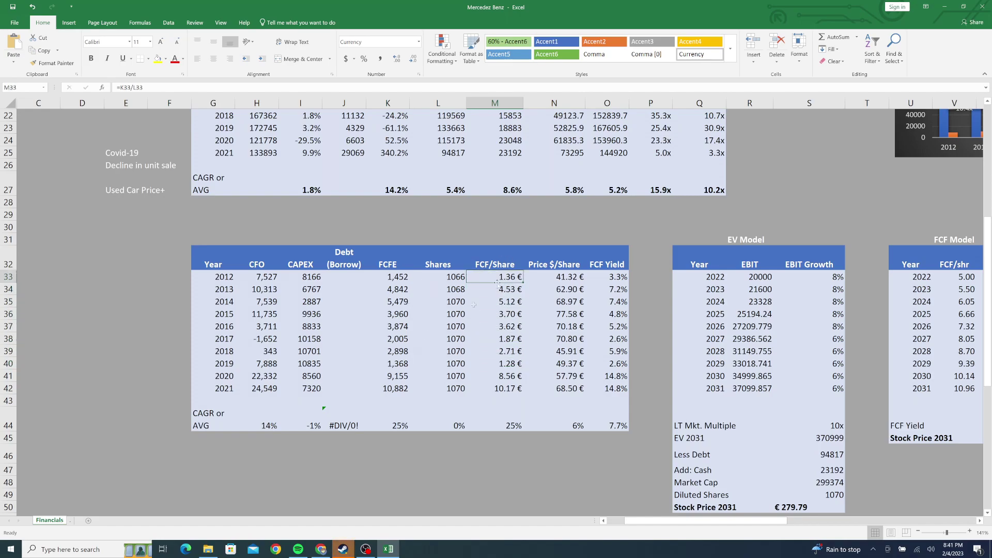
{"action": "key", "text": "Down"}
{"action": "key", "text": "Down"}
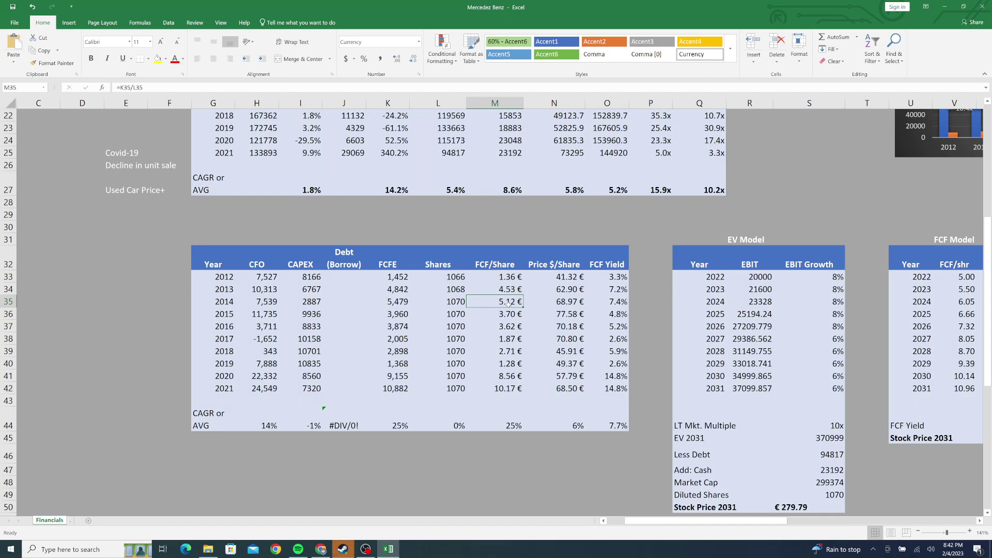
{"action": "key", "text": "Down"}
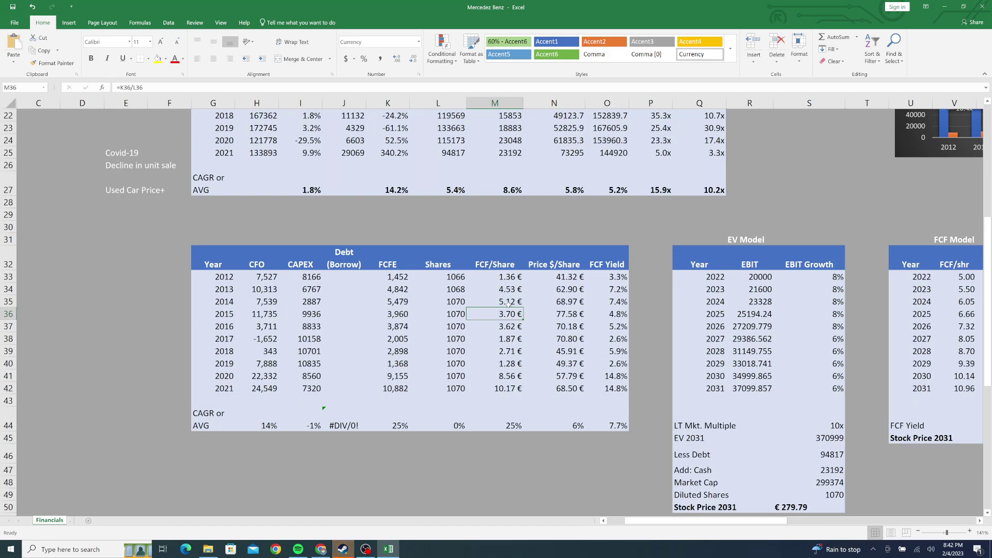
{"action": "key", "text": "Down"}
{"action": "key", "text": "Down"}
{"action": "key", "text": "Down"}
{"action": "key", "text": "Down"}
{"action": "key", "text": "Down"}
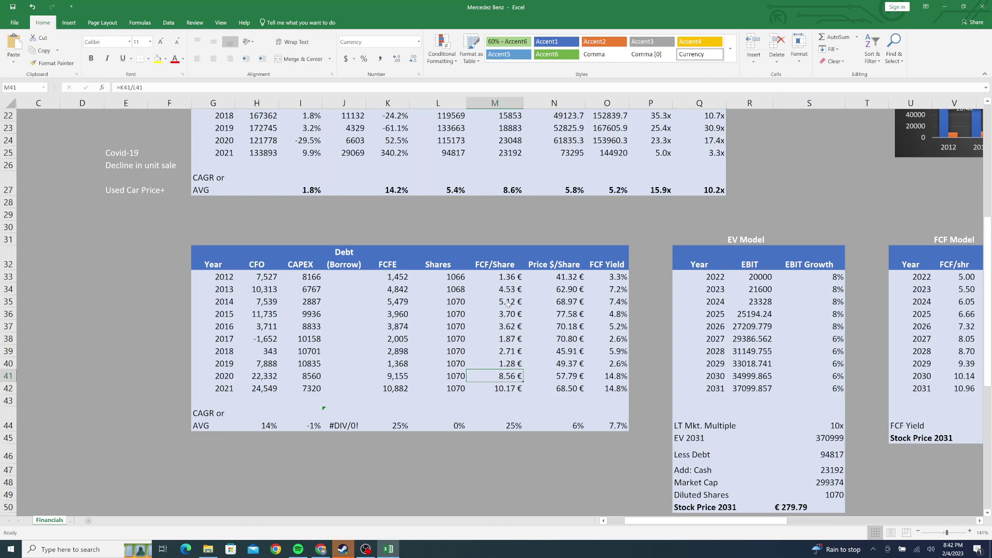
{"action": "key", "text": "Down"}
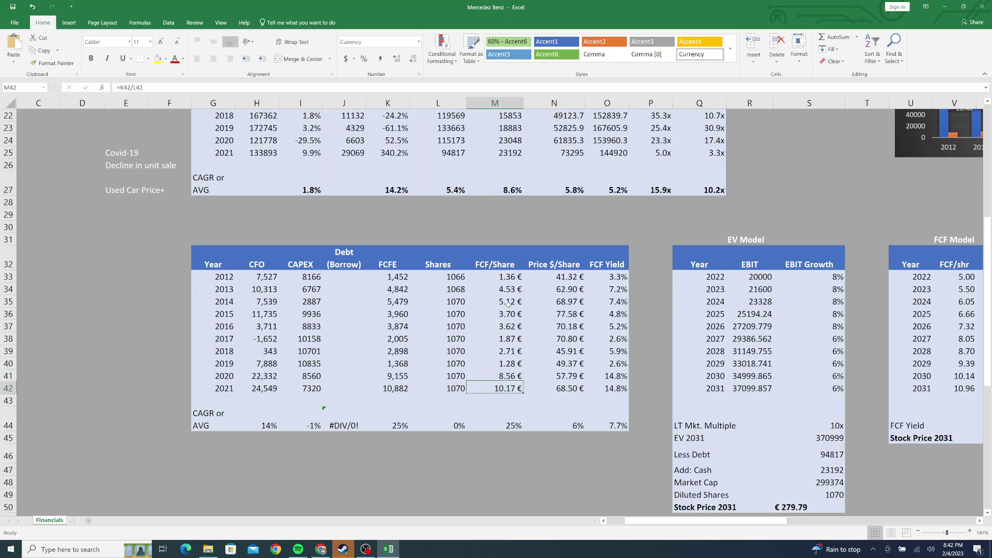
Trace the 2021 FCF/share figure back through that year's share count and FCFE.
{"action": "key", "text": "Left"}
{"action": "key", "text": "Left"}
{"action": "key", "text": "Left"}
{"action": "key", "text": "Left"}
{"action": "key", "text": "Right"}
{"action": "key", "text": "Right"}
{"action": "key", "text": "Right"}
{"action": "key", "text": "Right"}
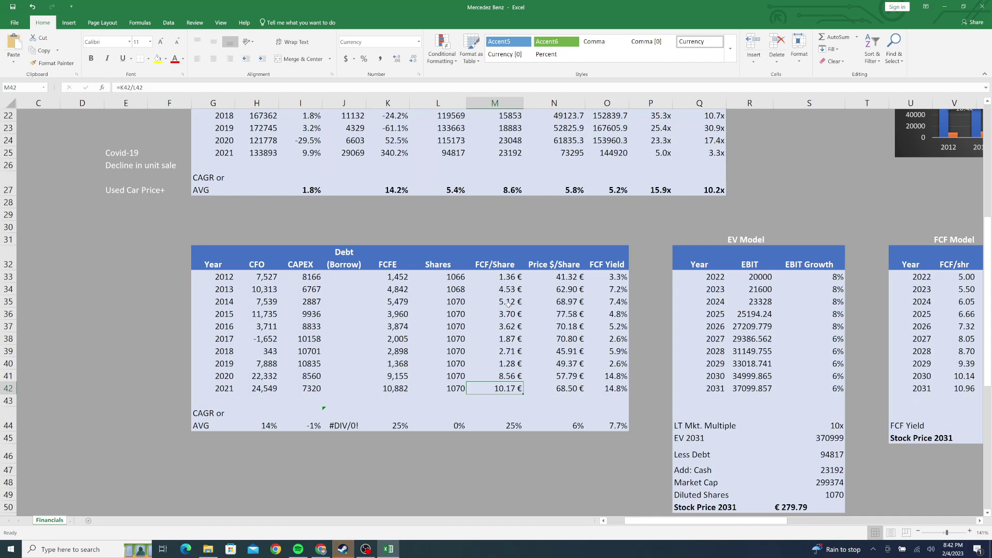
Compare 2021 FCF/share with the preceding years and with the 2021 FCFE.
{"action": "key", "text": "Up"}
{"action": "key", "text": "Up"}
{"action": "key", "text": "Up"}
{"action": "key", "text": "Down"}
{"action": "key", "text": "Down"}
{"action": "key", "text": "Down"}
{"action": "key", "text": "Left"}
{"action": "key", "text": "Left"}
{"action": "key", "text": "Left"}
{"action": "key", "text": "Left"}
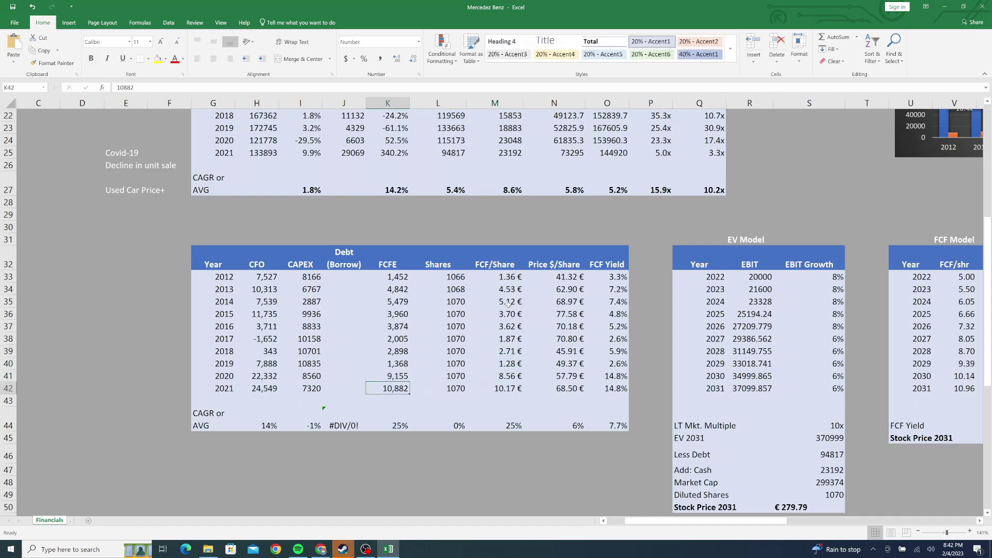
Check the 2020 row from debt borrowing across to share price, and the 2019 FCF/share.
{"action": "key", "text": "Up"}
{"action": "key", "text": "Right"}
{"action": "key", "text": "Right"}
{"action": "key", "text": "Right"}
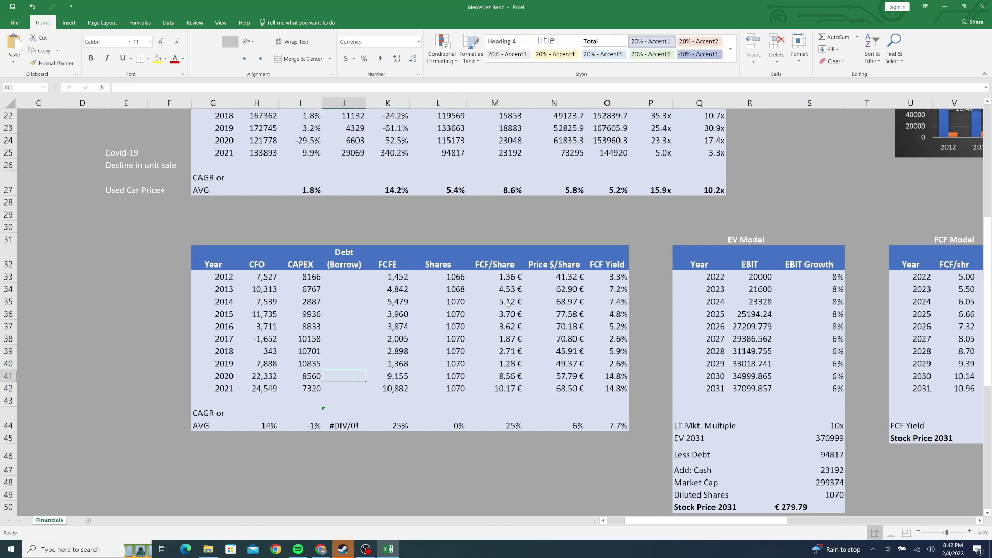
{"action": "key", "text": "Down"}
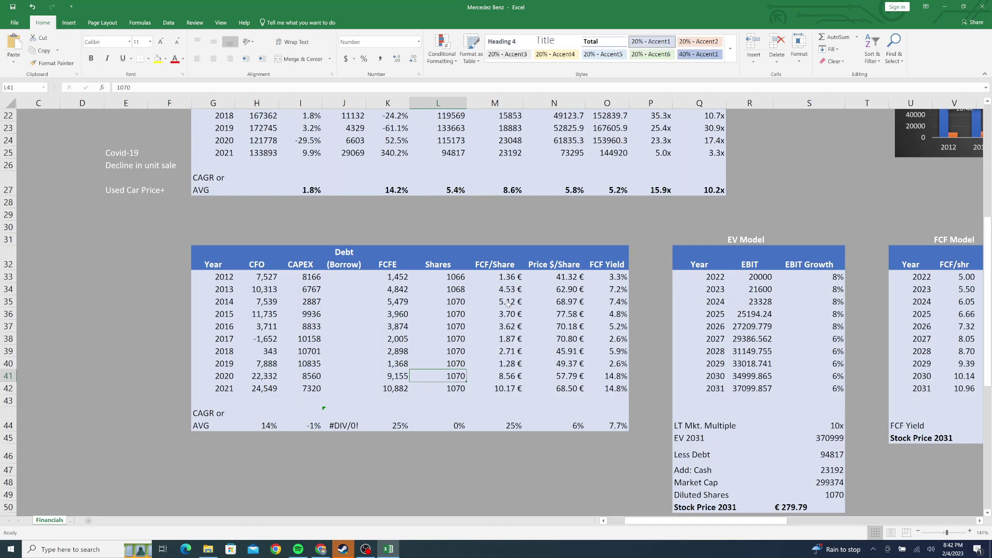
{"action": "key", "text": "Right"}
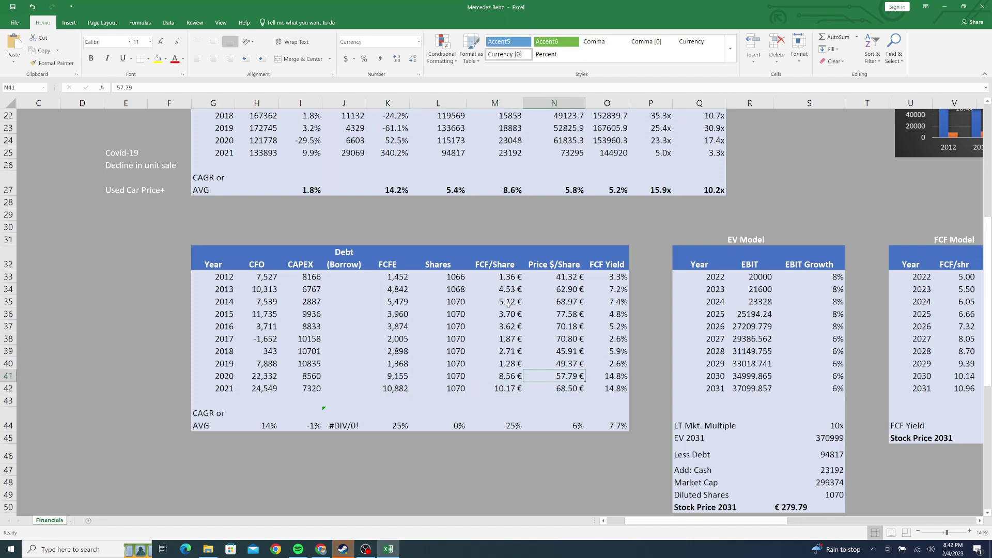
{"action": "key", "text": "Left"}
{"action": "key", "text": "Up"}
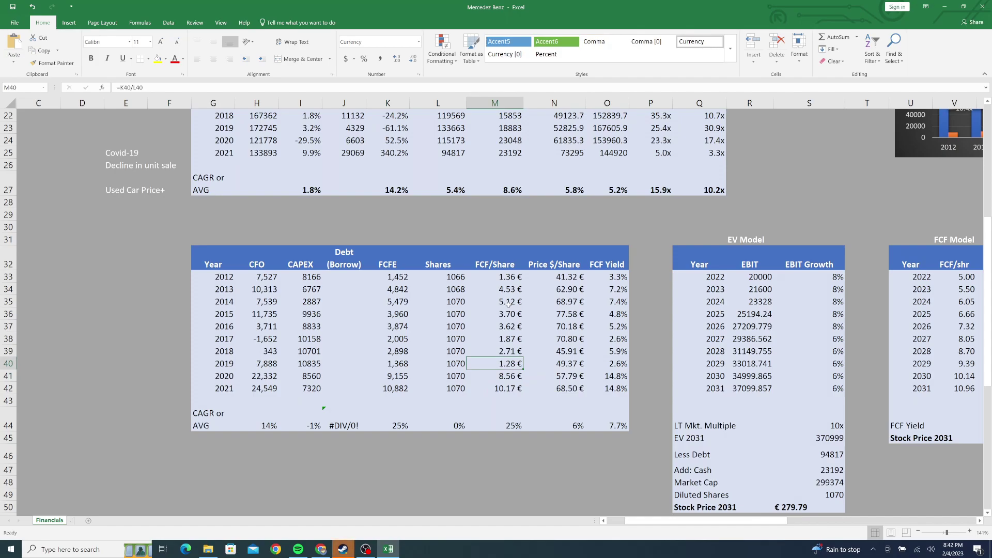
Examine the share price column back to 2012 and forward again to 2021.
{"action": "key", "text": "Right"}
{"action": "key", "text": "Up"}
{"action": "key", "text": "Up"}
{"action": "key", "text": "Up"}
{"action": "key", "text": "Up"}
{"action": "key", "text": "Up"}
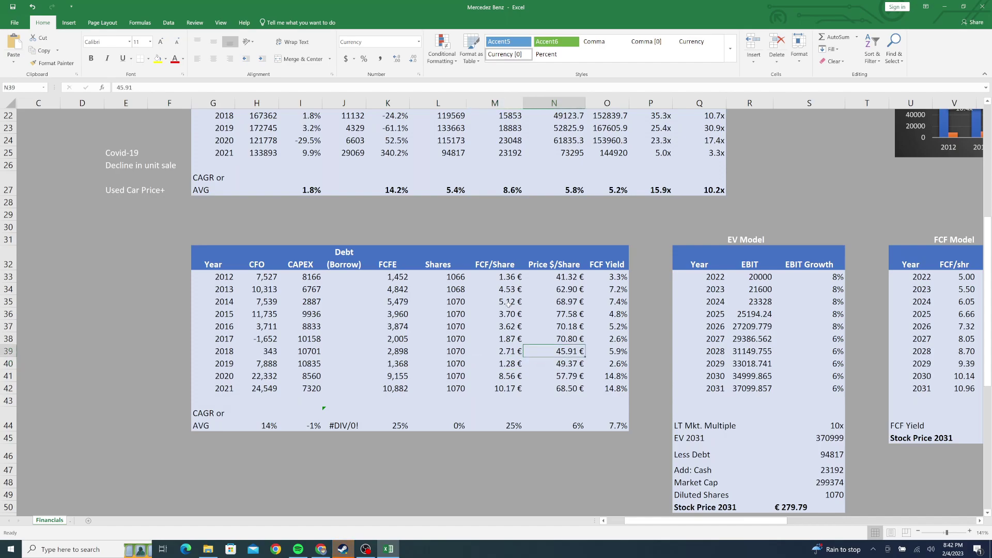
{"action": "key", "text": "Up"}
{"action": "key", "text": "Up"}
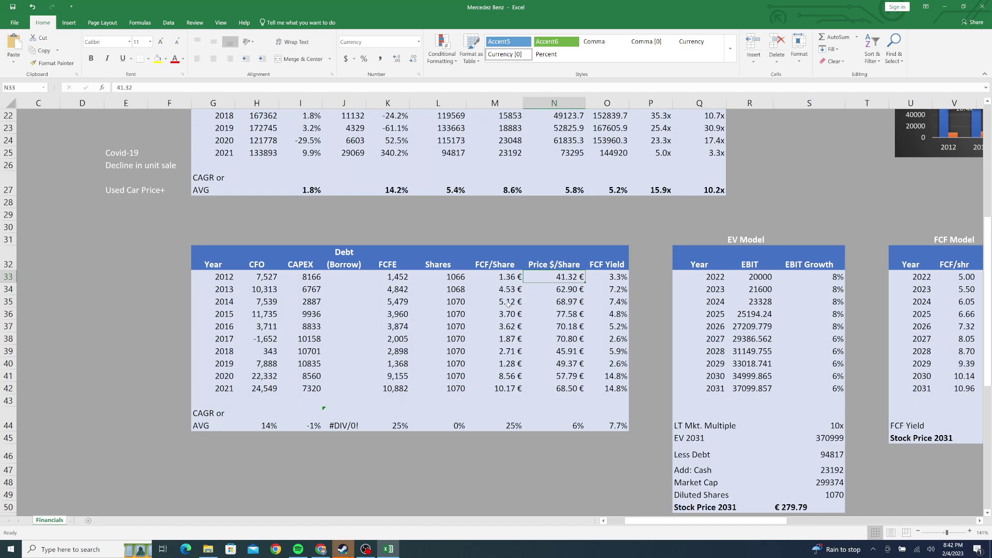
{"action": "key", "text": "Down"}
{"action": "key", "text": "Down"}
{"action": "key", "text": "Down"}
{"action": "key", "text": "Down"}
{"action": "key", "text": "Down"}
{"action": "key", "text": "Down"}
{"action": "key", "text": "Down"}
{"action": "key", "text": "Down"}
{"action": "key", "text": "Down"}
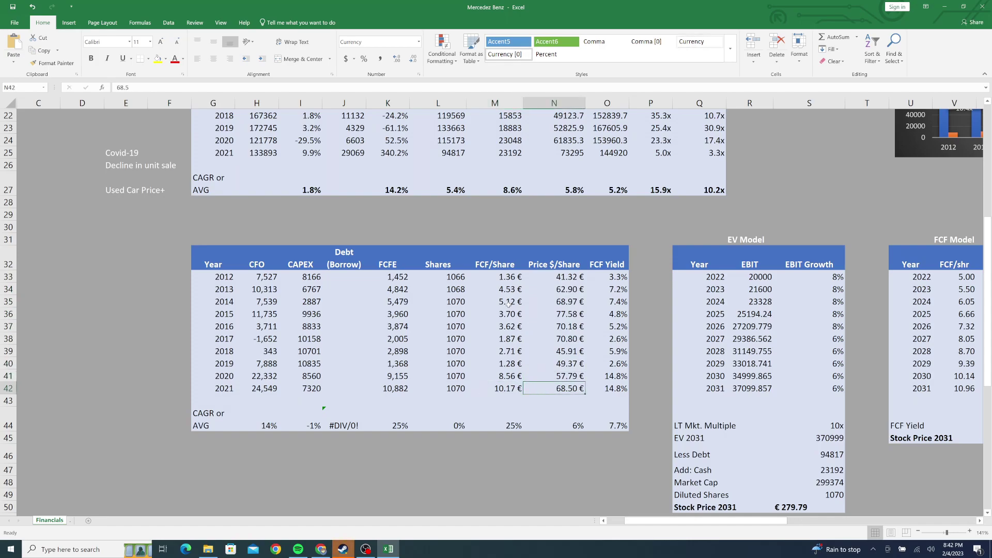
Compare the 2021 and 2020 share prices with the earlier prices back to 2014.
{"action": "key", "text": "Down"}
{"action": "key", "text": "Down"}
{"action": "key", "text": "Up"}
{"action": "key", "text": "Down"}
{"action": "key", "text": "Up"}
{"action": "key", "text": "Up"}
{"action": "key", "text": "Down"}
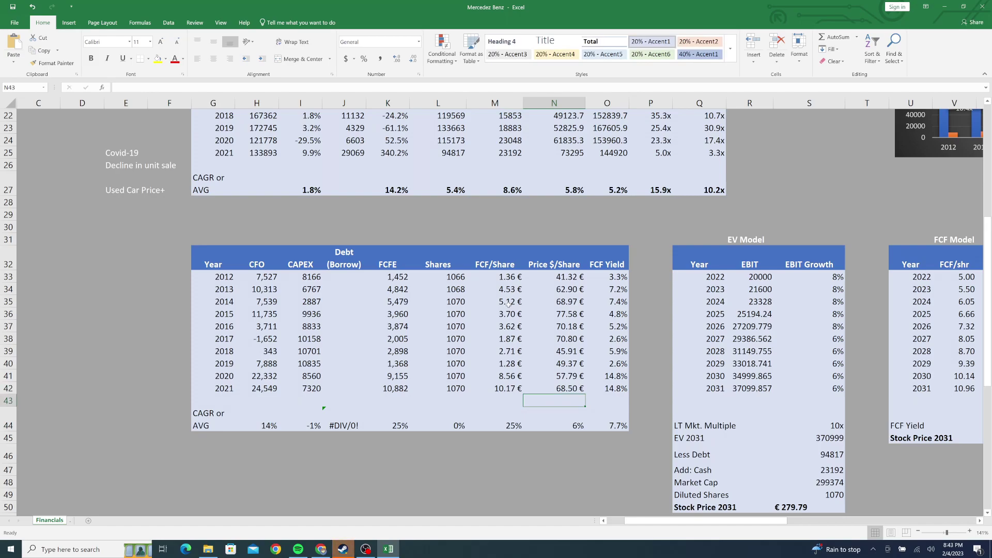
{"action": "key", "text": "Up"}
{"action": "key", "text": "Up"}
{"action": "key", "text": "Up"}
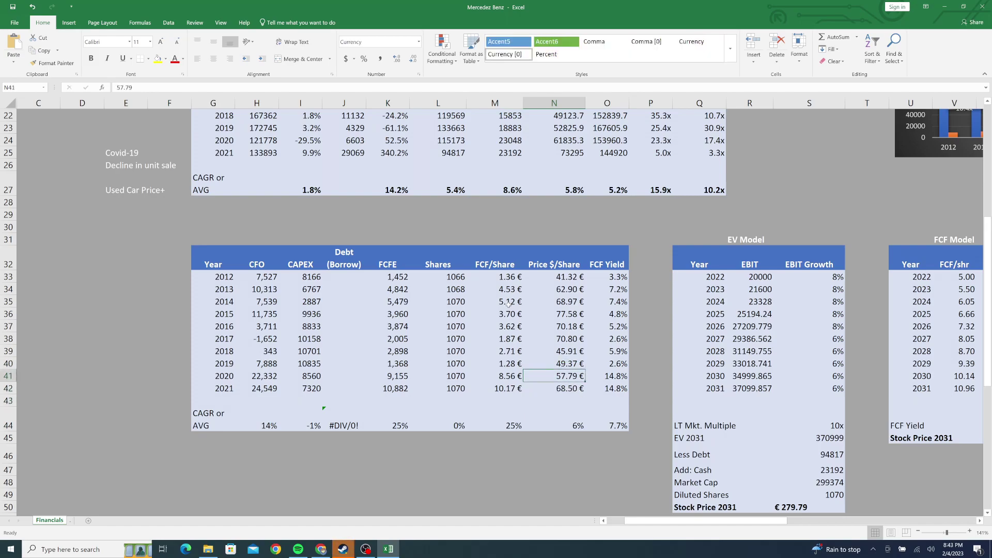
{"action": "key", "text": "Up"}
{"action": "key", "text": "Up"}
{"action": "key", "text": "Up"}
{"action": "key", "text": "Up"}
{"action": "key", "text": "Up"}
{"action": "key", "text": "Up"}
{"action": "key", "text": "Up"}
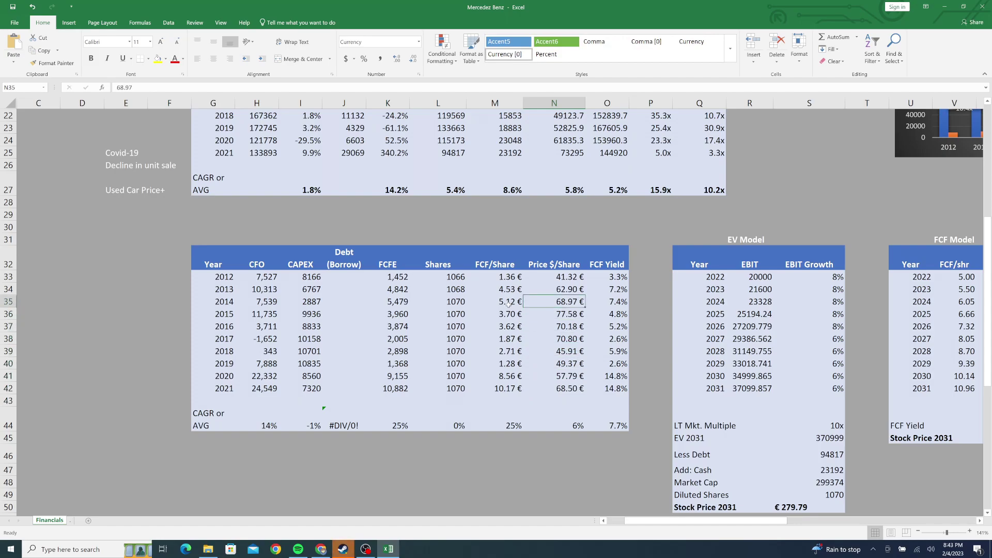
Compare the 2015 FCF/share with that year's share price, and check the prices for 2016 and 2017.
{"action": "key", "text": "Down"}
{"action": "key", "text": "Down"}
{"action": "key", "text": "Down"}
{"action": "key", "text": "Left"}
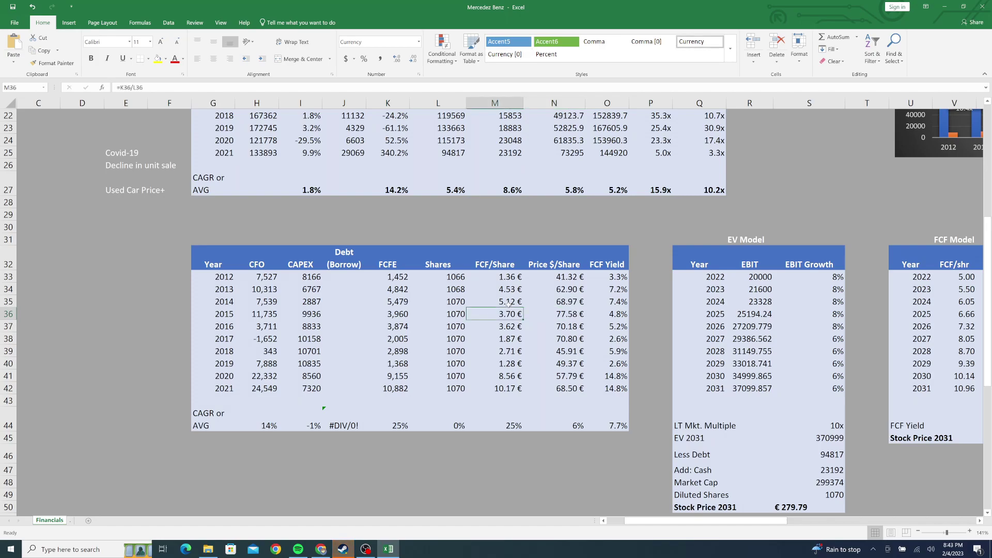
{"action": "key", "text": "Left"}
{"action": "key", "text": "Right"}
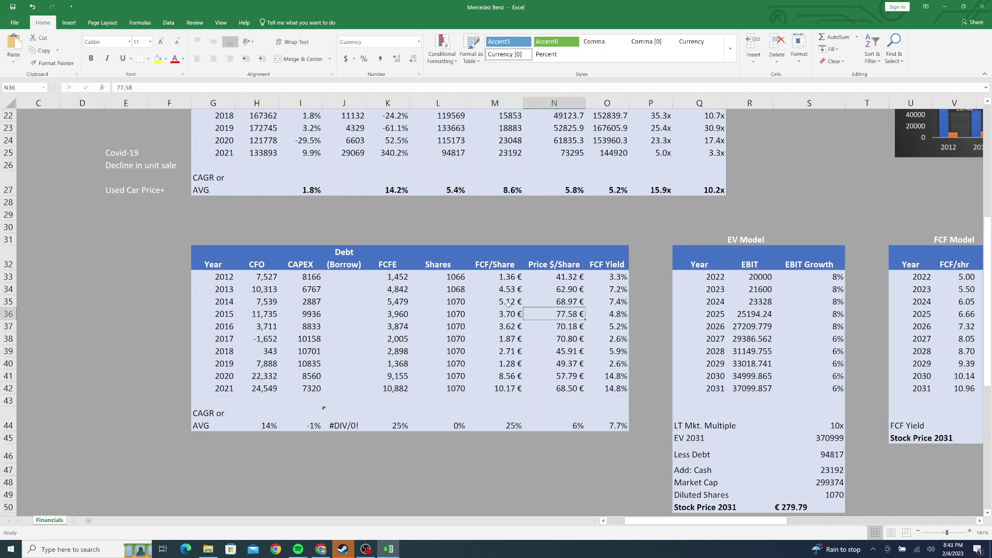
{"action": "key", "text": "Down"}
{"action": "key", "text": "Down"}
{"action": "key", "text": "Down"}
{"action": "key", "text": "Down"}
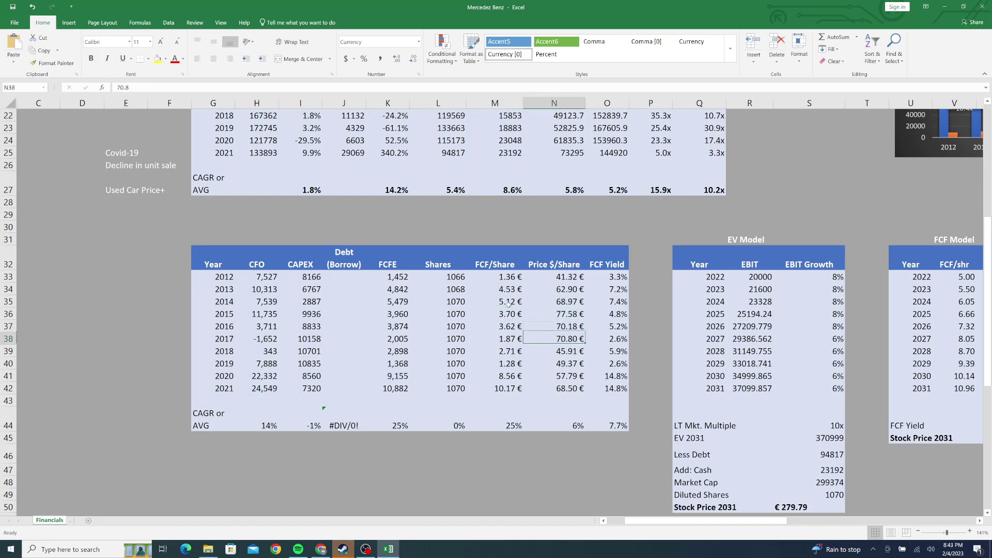
Examine the share prices from 2017 through 2021 in the cash flow table.
{"action": "key", "text": "Down"}
{"action": "key", "text": "Down"}
{"action": "key", "text": "Down"}
{"action": "key", "text": "Up"}
{"action": "key", "text": "Up"}
{"action": "key", "text": "Up"}
{"action": "key", "text": "Up"}
{"action": "key", "text": "Down"}
{"action": "key", "text": "Down"}
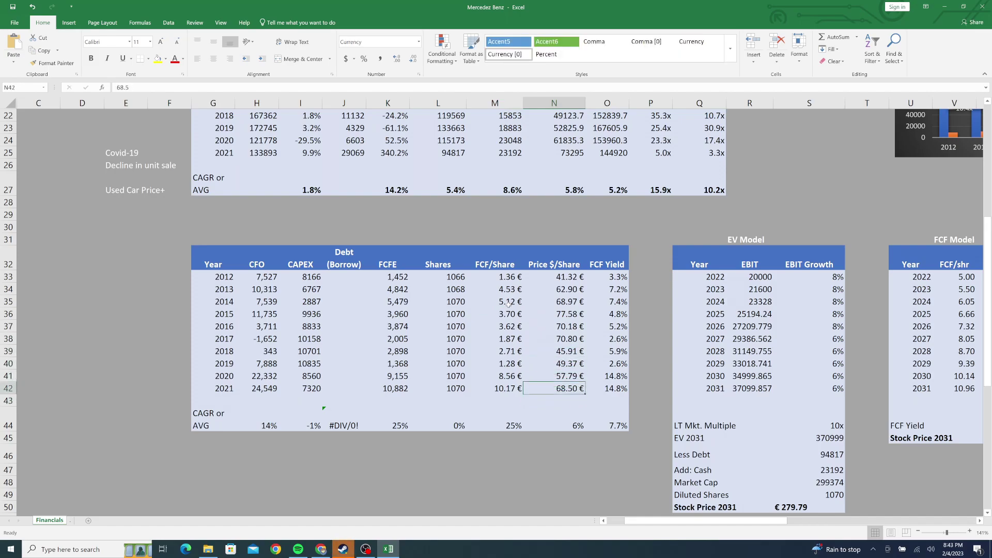
Compare the 2021 FCF/share with that year's share price and FCF yield.
{"action": "key", "text": "Down"}
{"action": "key", "text": "Left"}
{"action": "key", "text": "Left"}
{"action": "key", "text": "Right"}
{"action": "key", "text": "Right"}
{"action": "key", "text": "Right"}
{"action": "key", "text": "Left"}
{"action": "key", "text": "Left"}
{"action": "key", "text": "Right"}
{"action": "key", "text": "Right"}
Trace the FCF yield column back to 2017 and forward again to 2021.
{"action": "key", "text": "Up"}
{"action": "key", "text": "Up"}
{"action": "key", "text": "Up"}
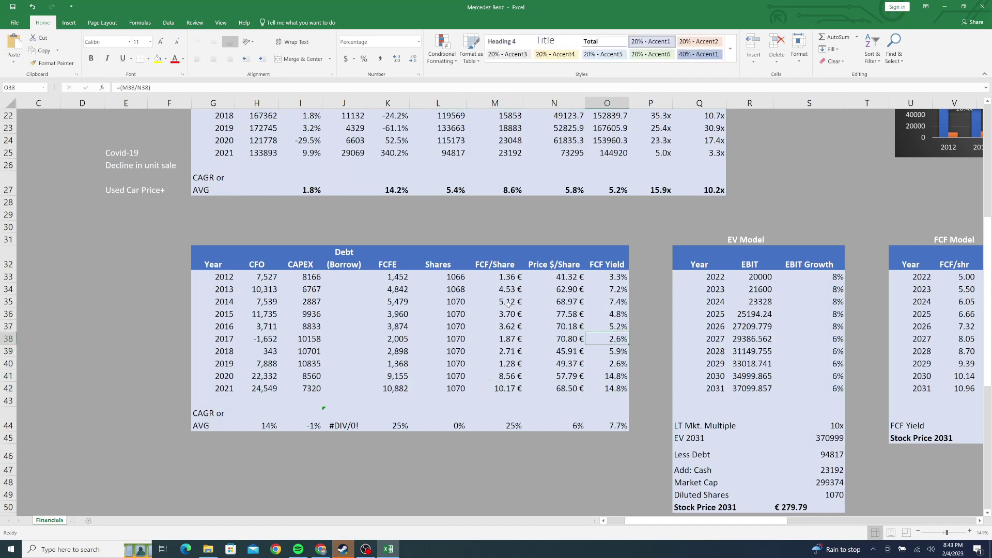
{"action": "key", "text": "Down"}
{"action": "key", "text": "Down"}
{"action": "key", "text": "Down"}
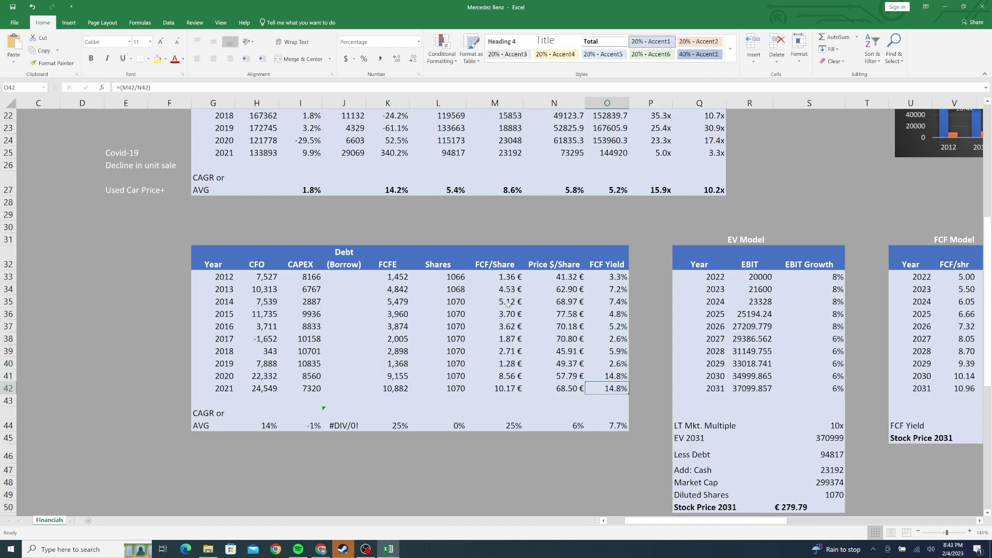
Compare the FCF yields for 2020 and 2021 with each other.
{"action": "key", "text": "Down"}
{"action": "key", "text": "Up"}
{"action": "key", "text": "Down"}
{"action": "key", "text": "Up"}
{"action": "key", "text": "Up"}
{"action": "key", "text": "Down"}
{"action": "key", "text": "Up"}
{"action": "key", "text": "Down"}
{"action": "key", "text": "Up"}
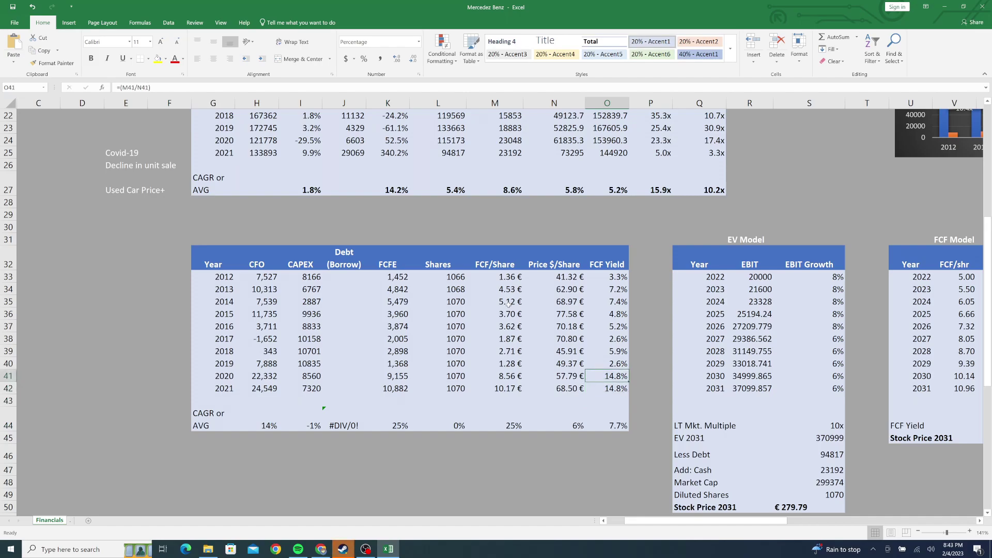
Check the 2019 FCF yield against the 2020 and 2021 yields.
{"action": "key", "text": "Up"}
{"action": "key", "text": "Up"}
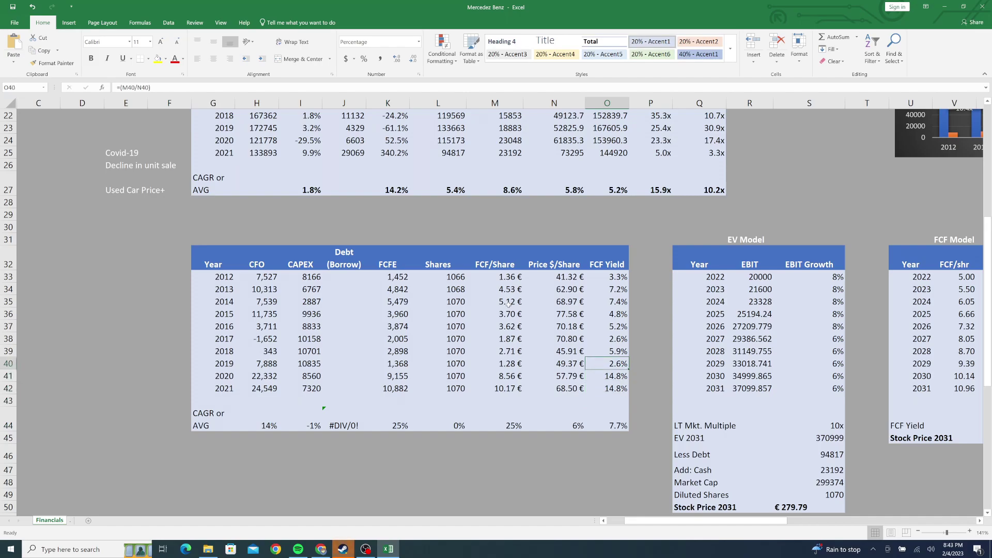
{"action": "key", "text": "Down"}
{"action": "key", "text": "Down"}
{"action": "key", "text": "Down"}
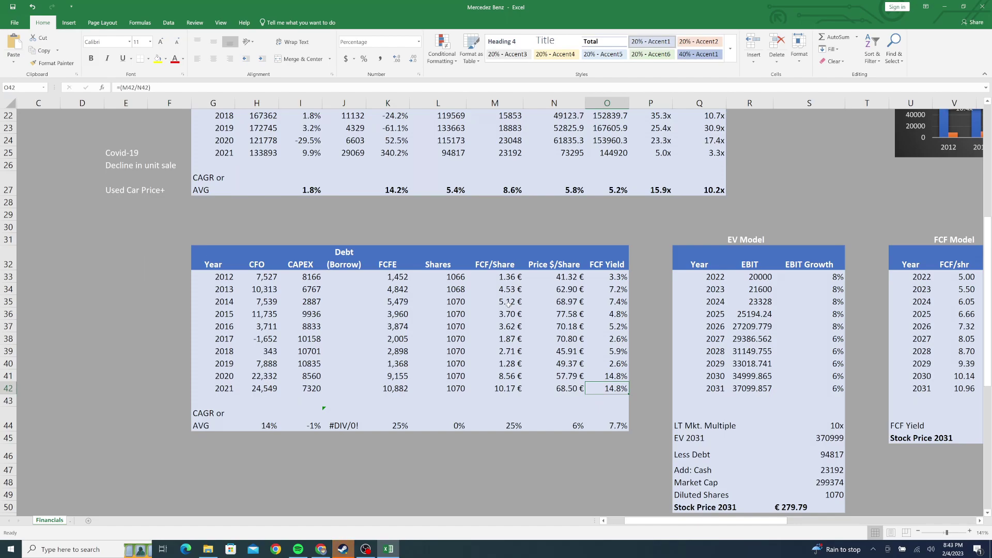
{"action": "key", "text": "Up"}
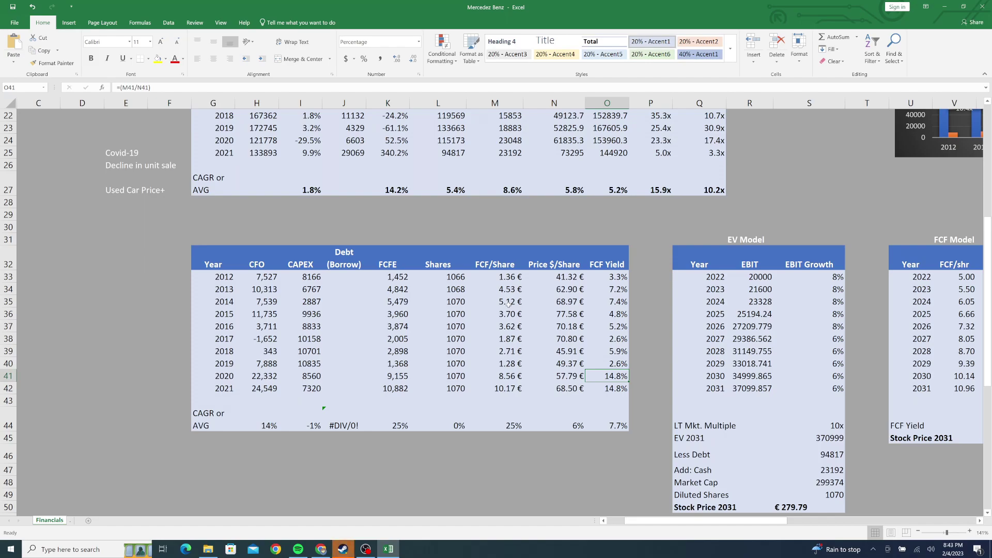
{"action": "key", "text": "Down"}
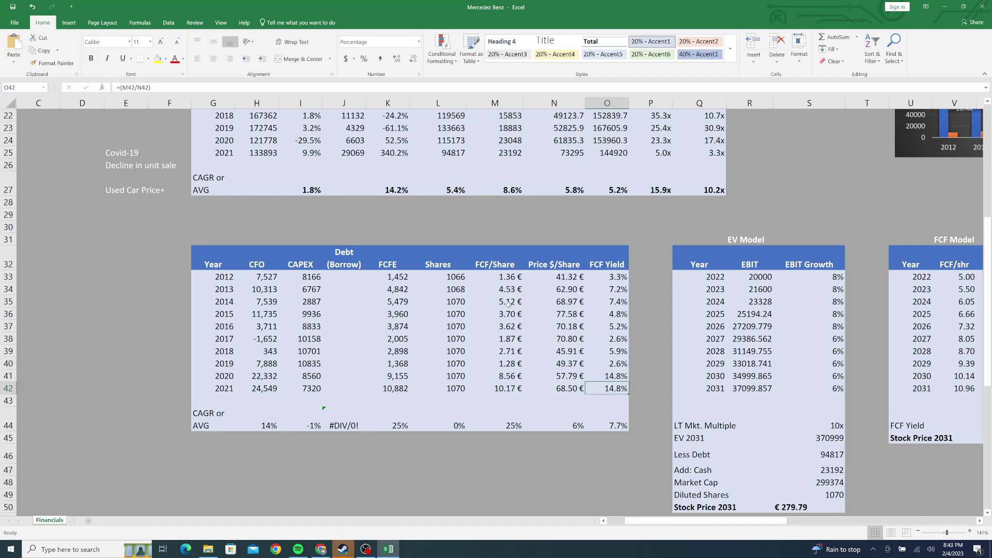
{"action": "key", "text": "Down"}
{"action": "key", "text": "Down"}
{"action": "key", "text": "Up"}
{"action": "key", "text": "Up"}
Compare the actual 2021 EBIT with the EV Model's 2022 EBIT and EBIT growth assumption.
{"action": "scroll", "coordinate": [508, 305], "scroll_direction": "up", "scroll_amount": 2}
{"action": "scroll", "coordinate": [508, 304], "scroll_direction": "right", "scroll_amount": 1}
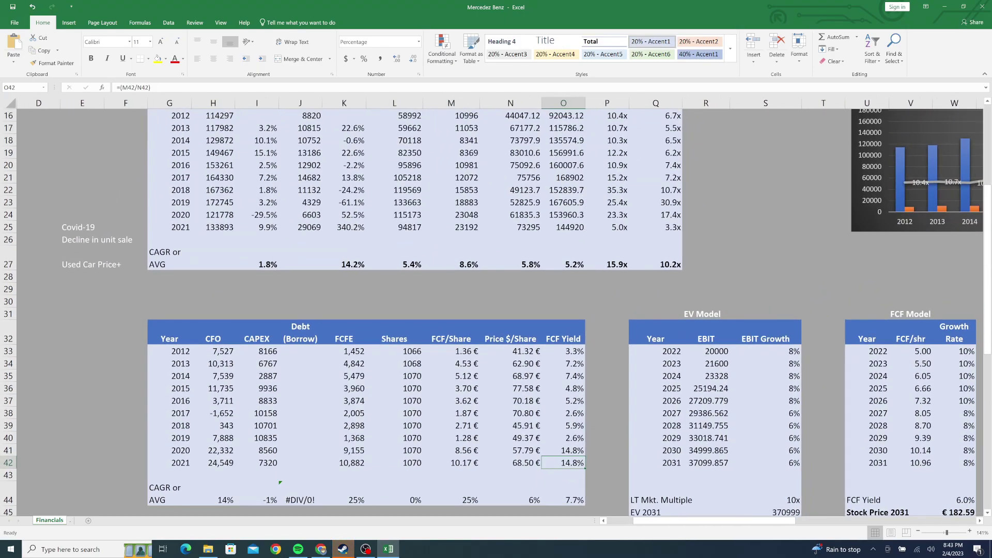
{"action": "scroll", "coordinate": [508, 305], "scroll_direction": "down", "scroll_amount": 2}
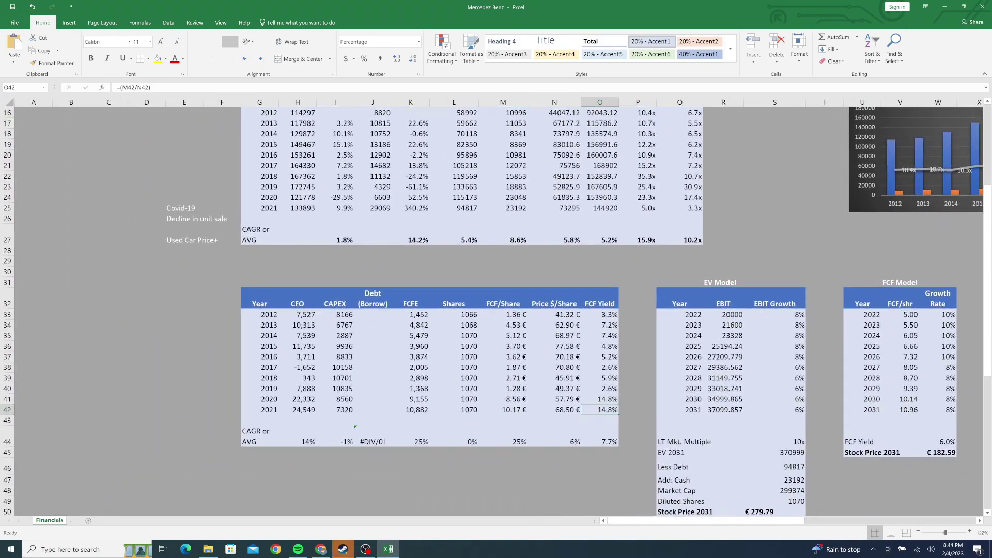
{"action": "left_click", "coordinate": [503, 303]}
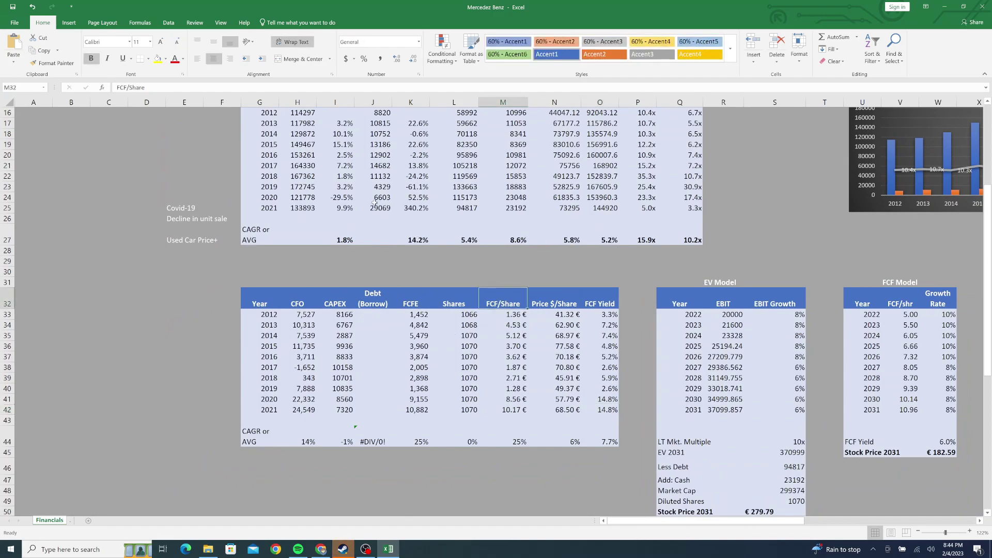
{"action": "left_click", "coordinate": [388, 207]}
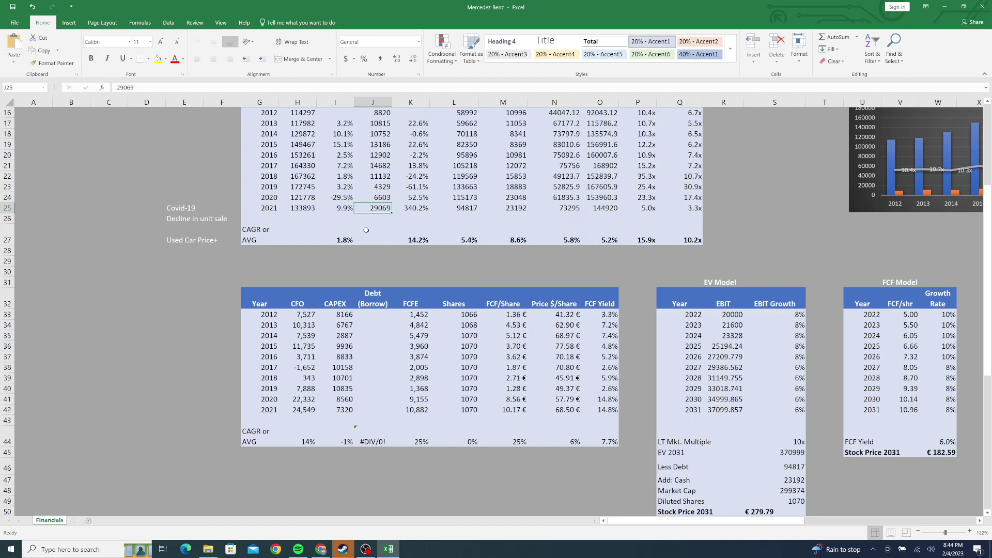
{"action": "left_click", "coordinate": [789, 315]}
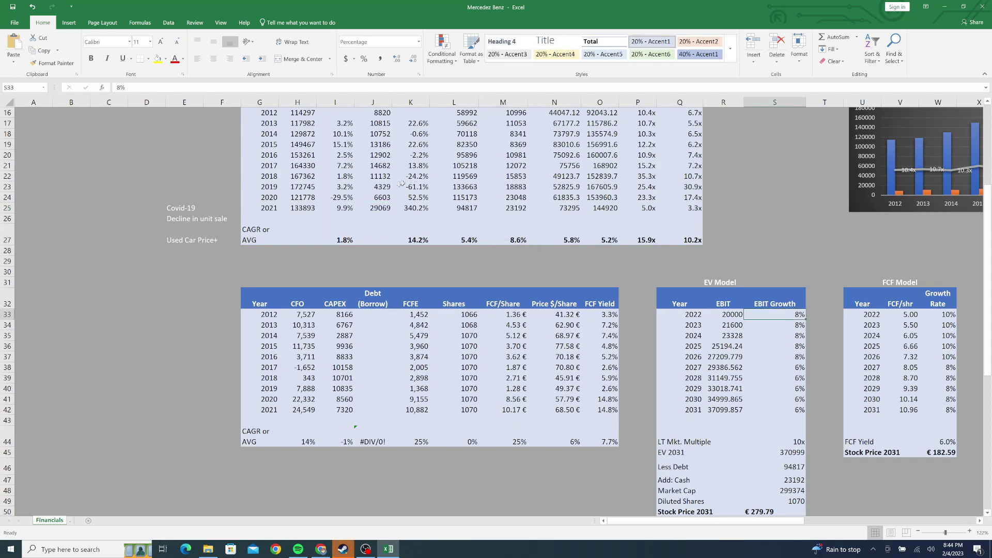
{"action": "left_click", "coordinate": [373, 207]}
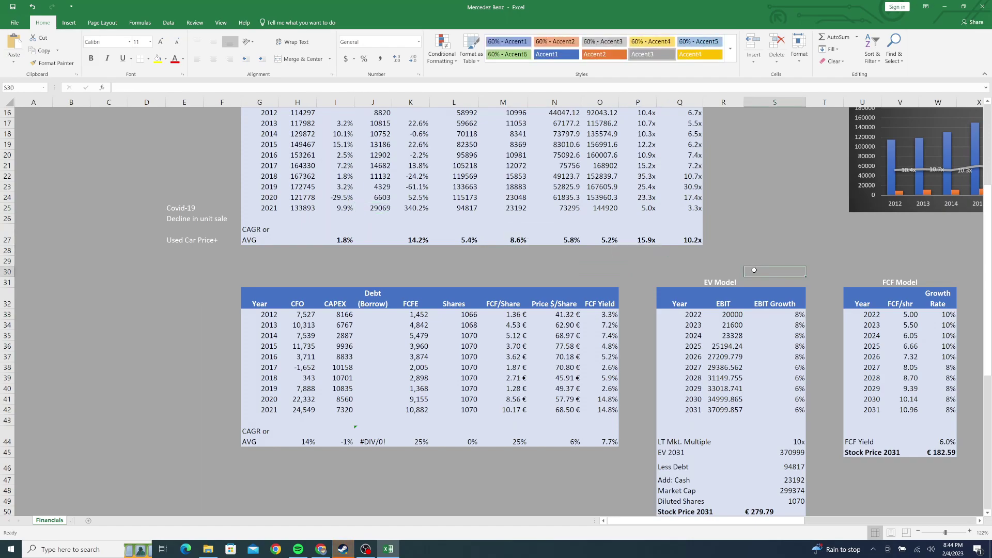
{"action": "left_click", "coordinate": [776, 314]}
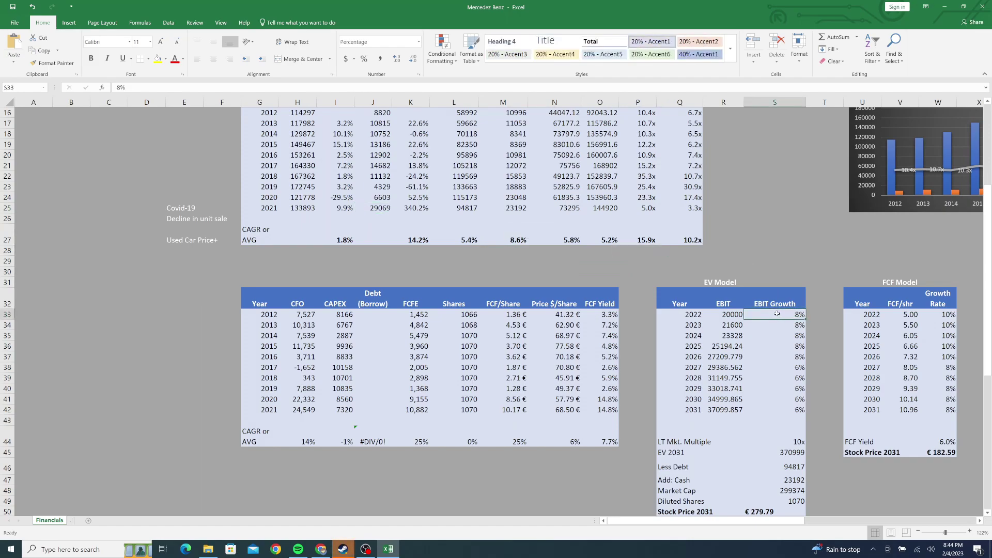
{"action": "key", "text": "Left"}
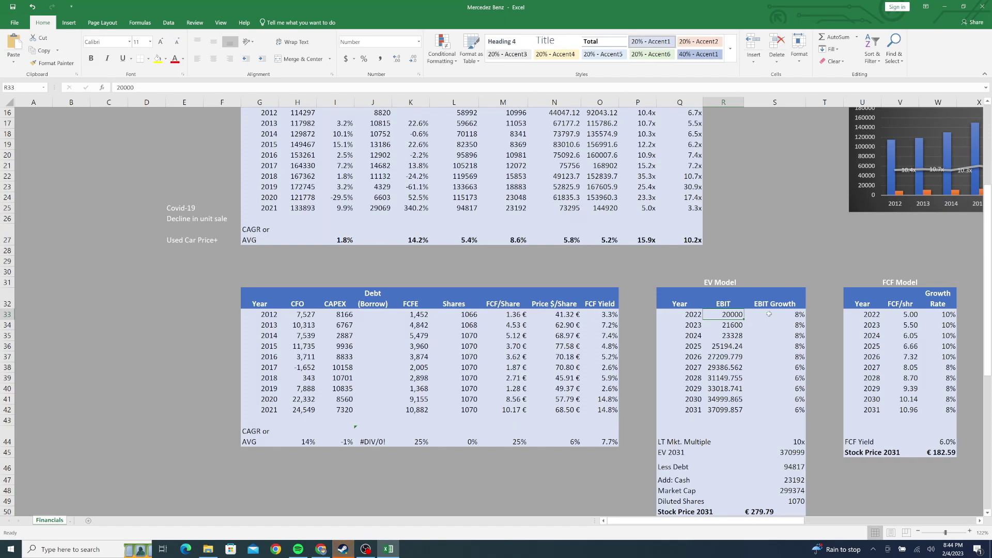
Recheck the EV Model's 2022 EBIT starting value against the 2021 EBIT and its 2022 growth rate.
{"action": "left_click", "coordinate": [637, 282]}
{"action": "left_click", "coordinate": [725, 314]}
{"action": "key", "text": "Right"}
{"action": "key", "text": "Left"}
{"action": "left_click", "coordinate": [384, 207]}
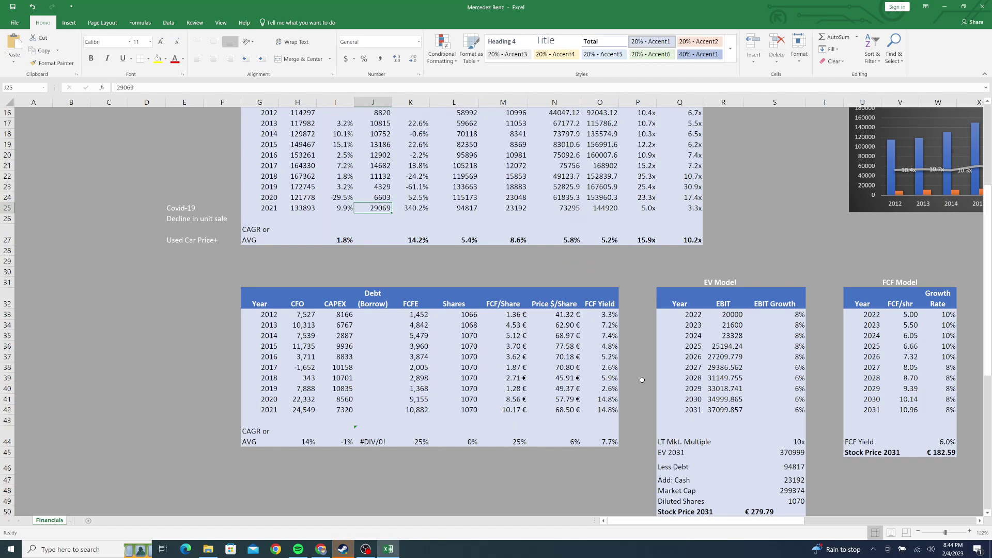
{"action": "left_click", "coordinate": [733, 314]}
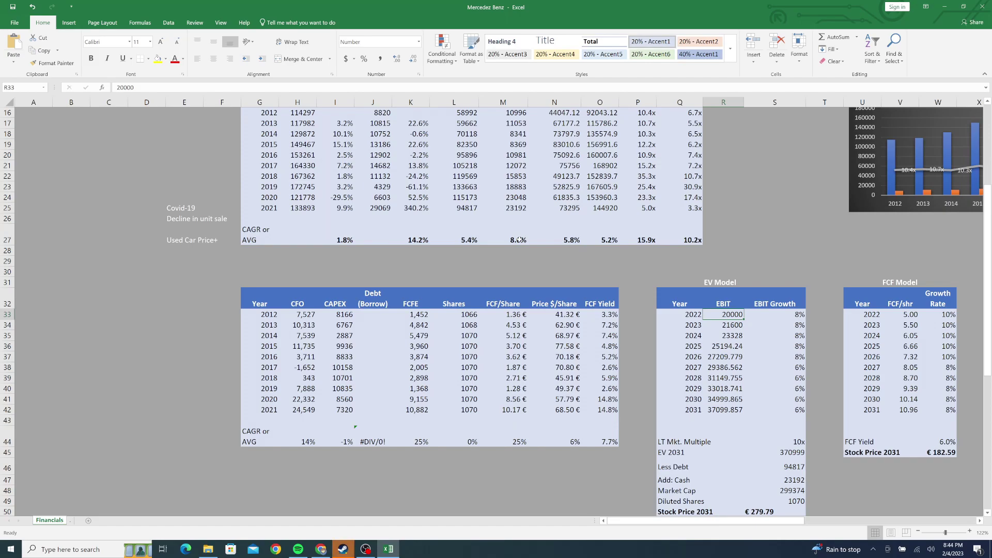
{"action": "left_click", "coordinate": [788, 314]}
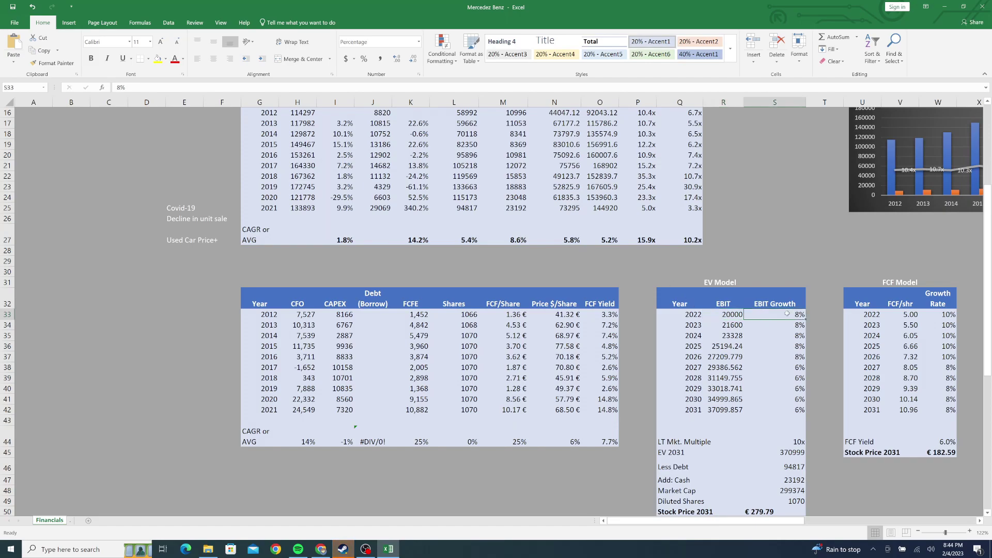
Review the EV Model's EBIT growth rates for 2022 to 2026 and the rate starting in 2027.
{"action": "left_click", "coordinate": [777, 333]}
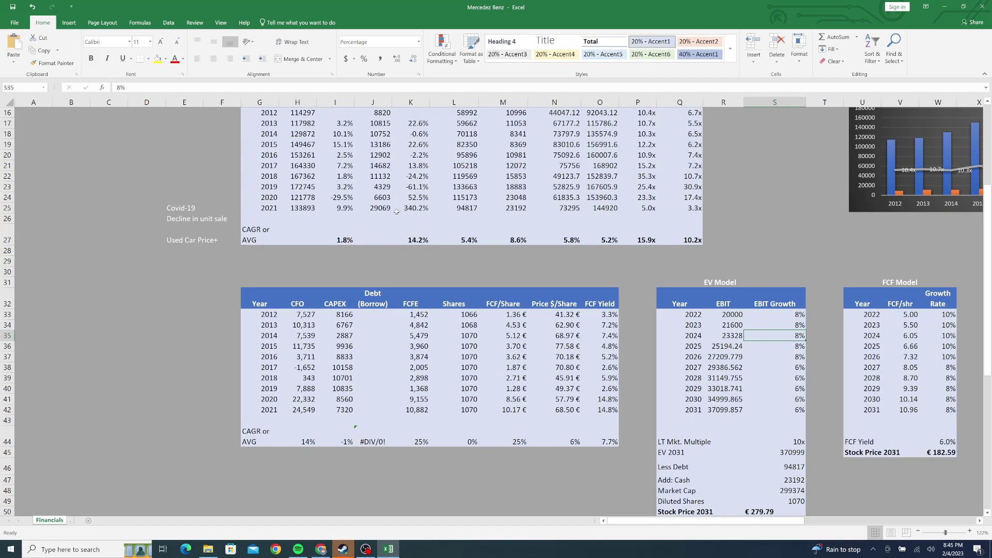
{"action": "left_click", "coordinate": [786, 313]}
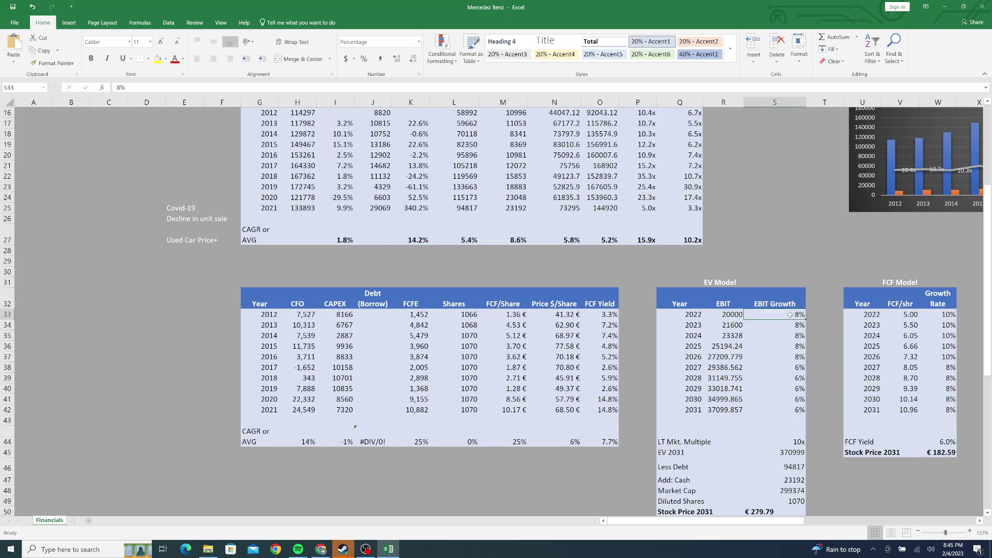
{"action": "left_click", "coordinate": [790, 324]}
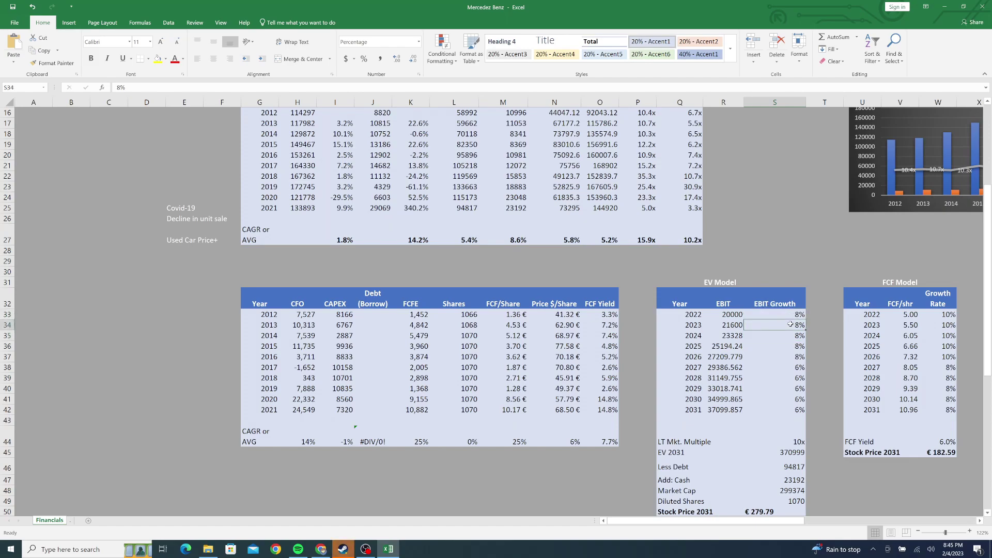
{"action": "left_click", "coordinate": [788, 314]}
{"action": "left_click", "coordinate": [794, 356]}
{"action": "left_click", "coordinate": [797, 366]}
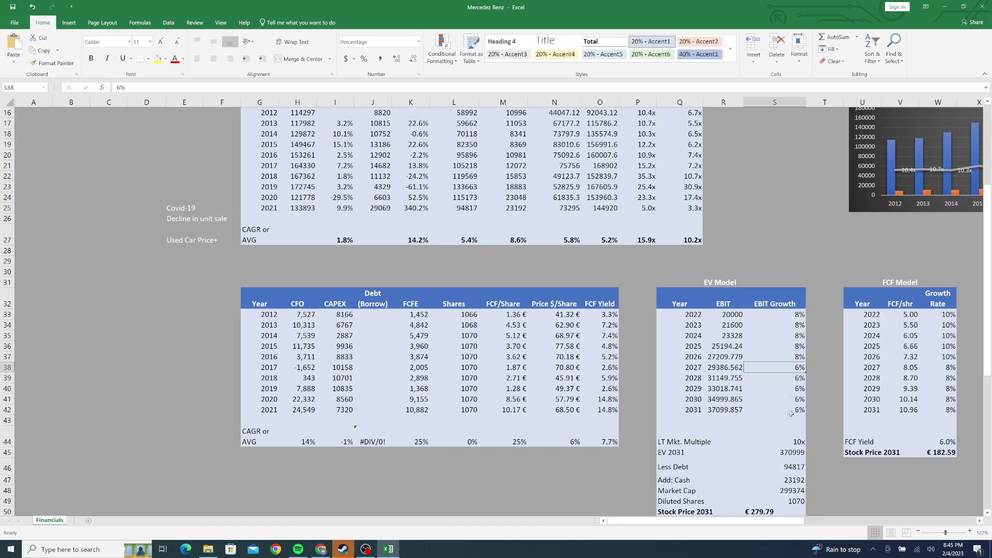
Compare the EV Model's long-term market multiple with the historical average EV/EBITDA.
{"action": "left_click", "coordinate": [789, 440]}
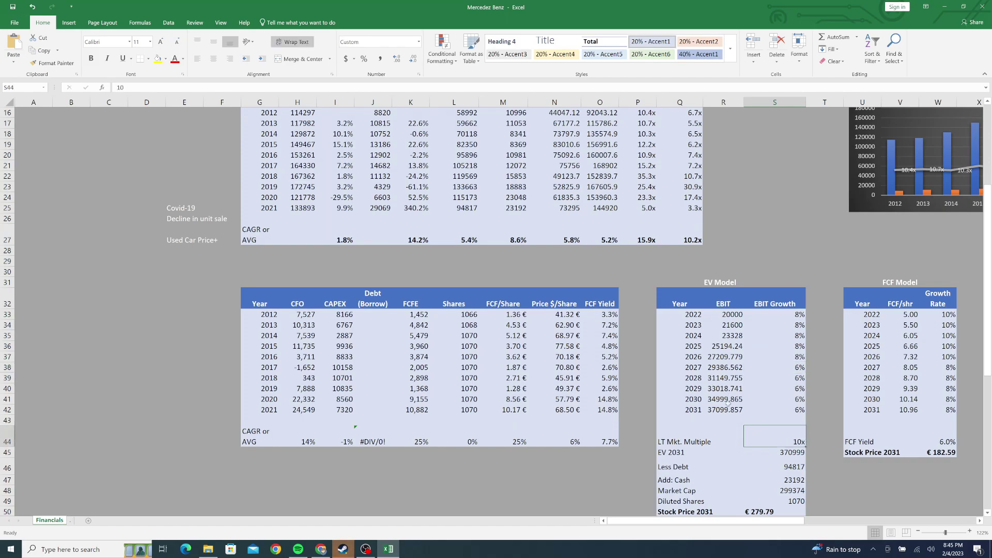
{"action": "scroll", "coordinate": [682, 379], "scroll_direction": "up", "scroll_amount": 1}
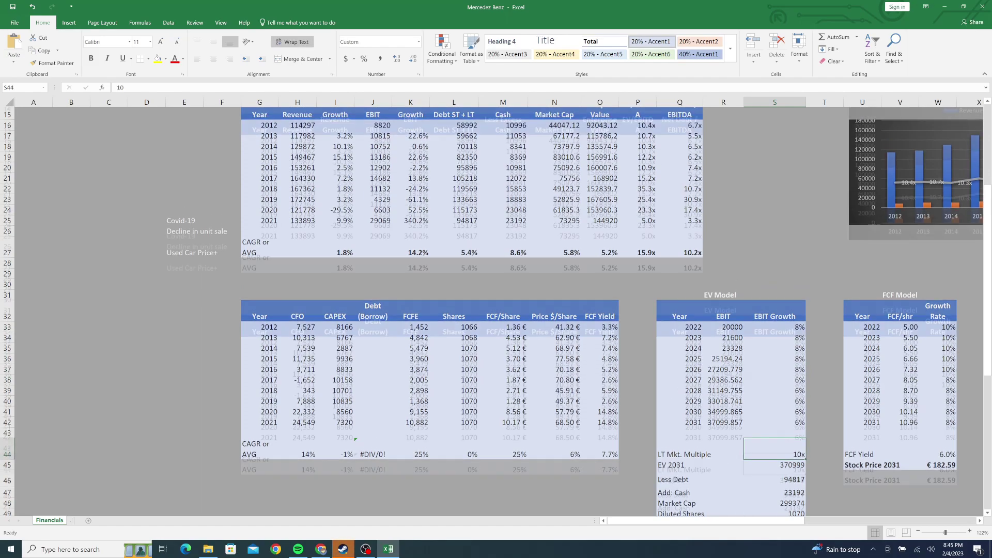
{"action": "left_click", "coordinate": [645, 270]}
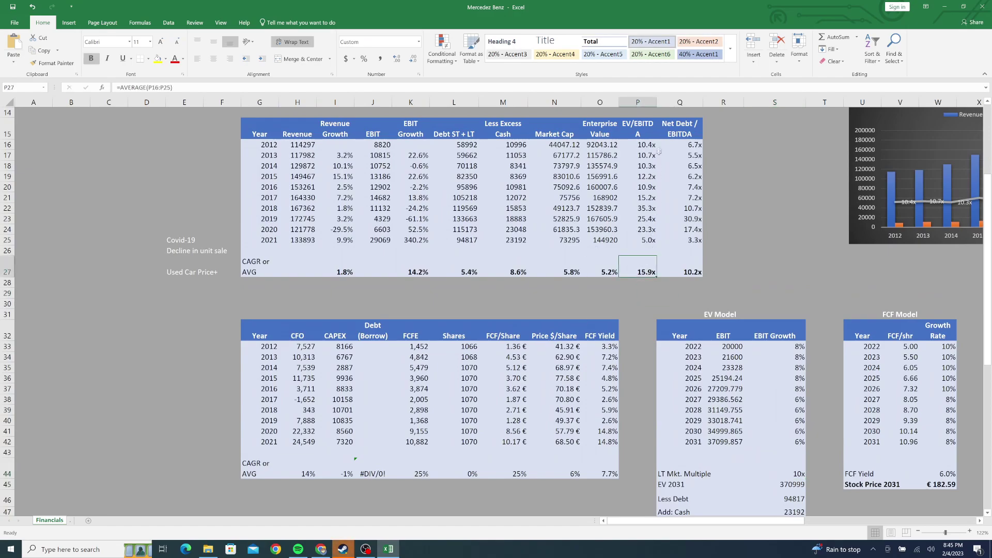
Compare the EV/EBITDA multiples for 2012–2016 with those for 2017–2020 and for 2021.
{"action": "left_click_drag", "start_coordinate": [640, 145], "coordinate": [642, 185]}
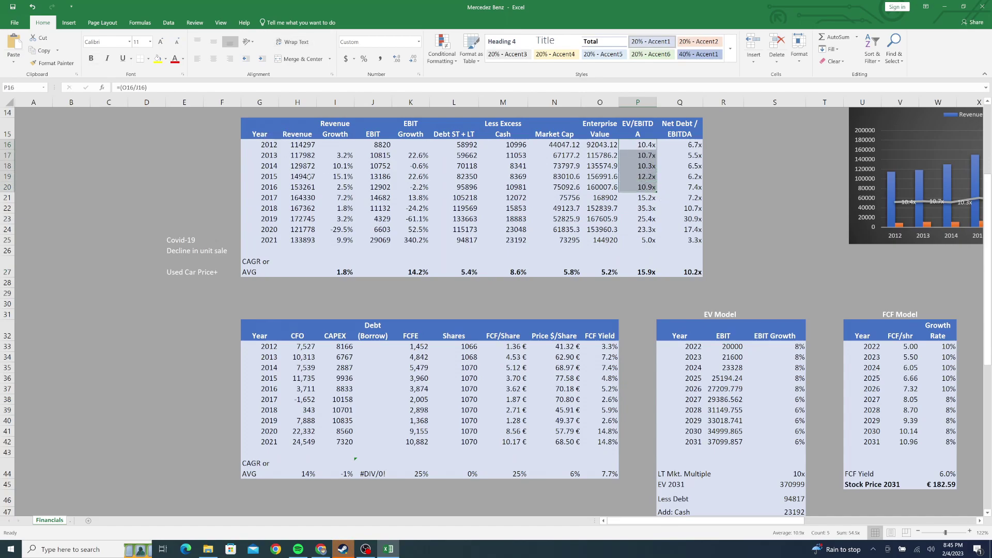
{"action": "left_click_drag", "start_coordinate": [647, 199], "coordinate": [645, 229]}
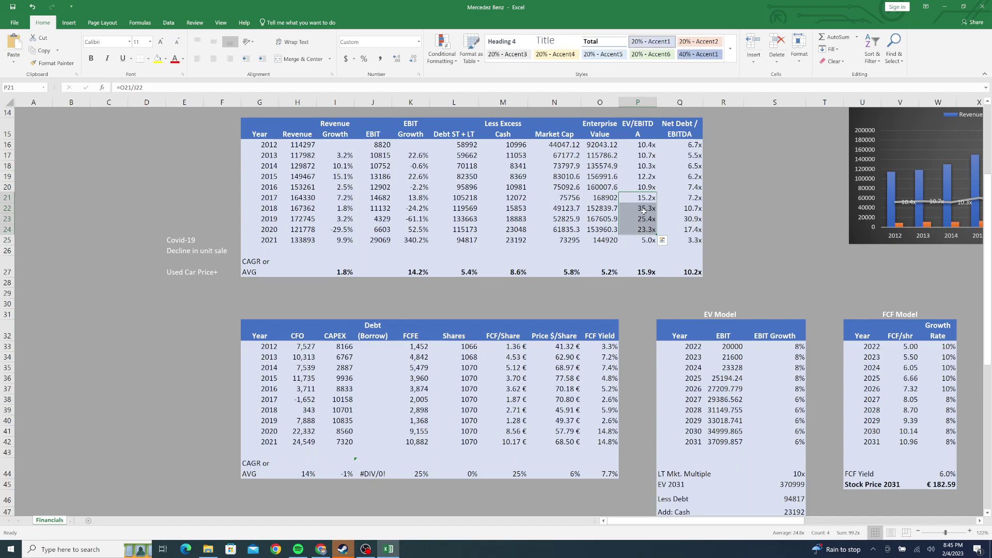
{"action": "left_click", "coordinate": [647, 241]}
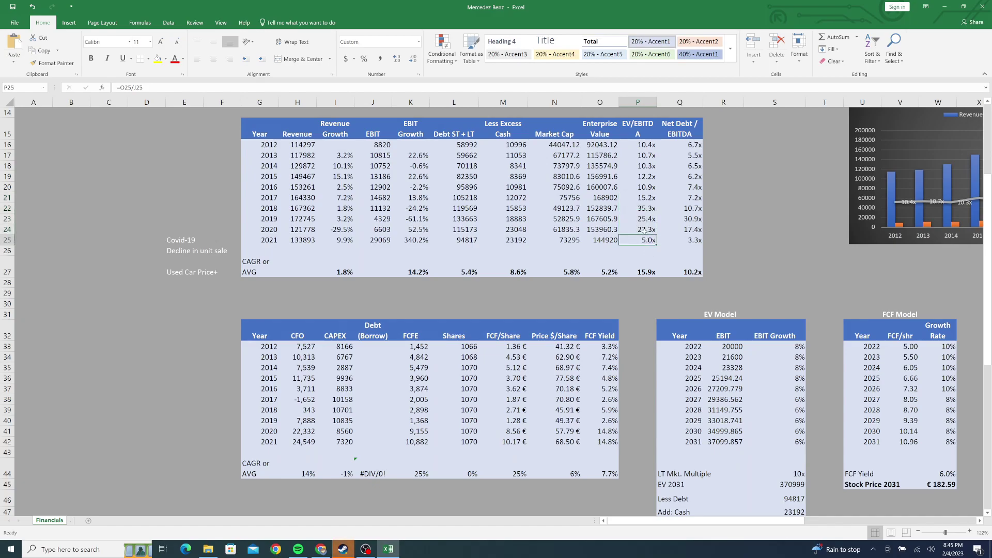
{"action": "left_click_drag", "start_coordinate": [645, 230], "coordinate": [645, 208]}
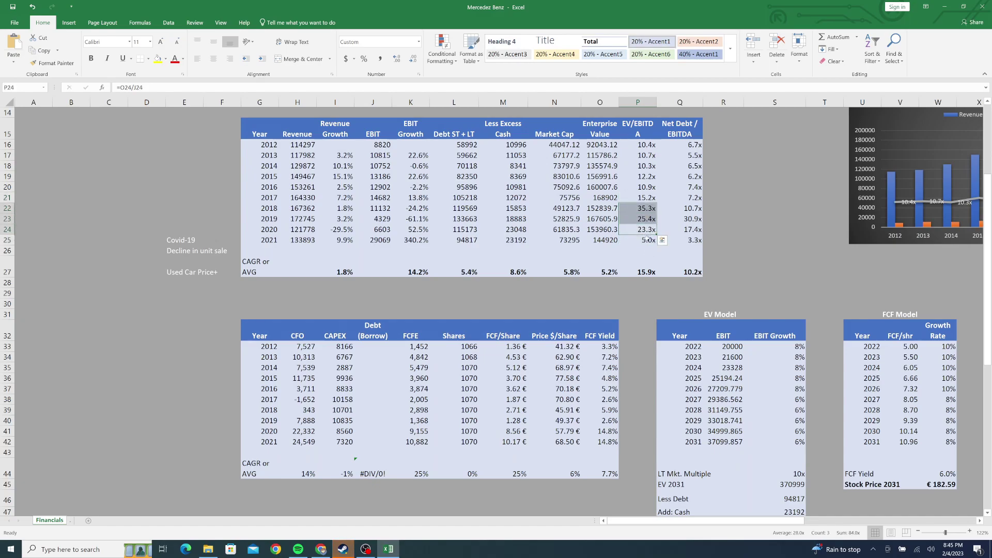
{"action": "left_click", "coordinate": [647, 238]}
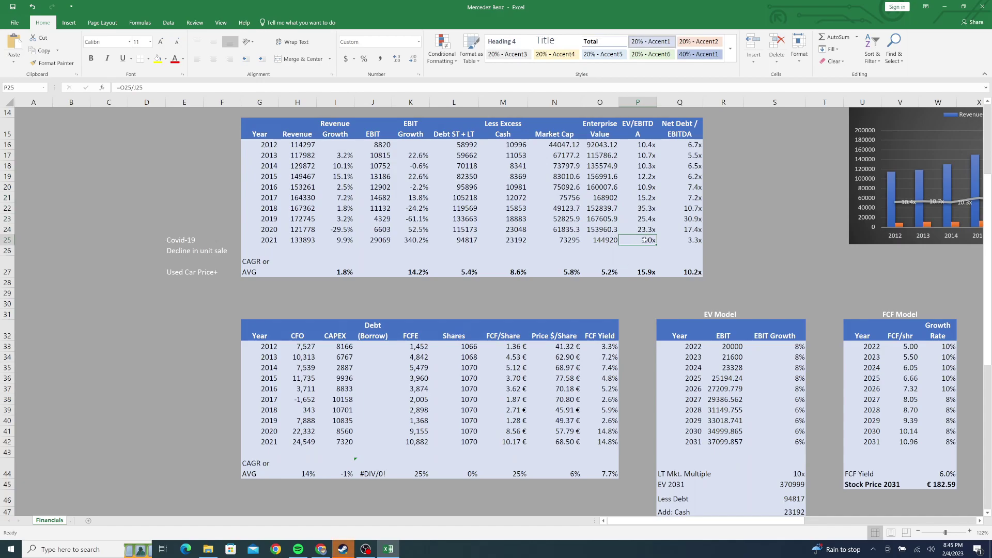
{"action": "mouse_move", "coordinate": [649, 189]}
{"action": "left_mouse_down"}
{"action": "mouse_move", "coordinate": [645, 148]}
{"action": "mouse_move", "coordinate": [643, 208]}
{"action": "left_mouse_up"}
{"action": "left_click", "coordinate": [643, 207]}
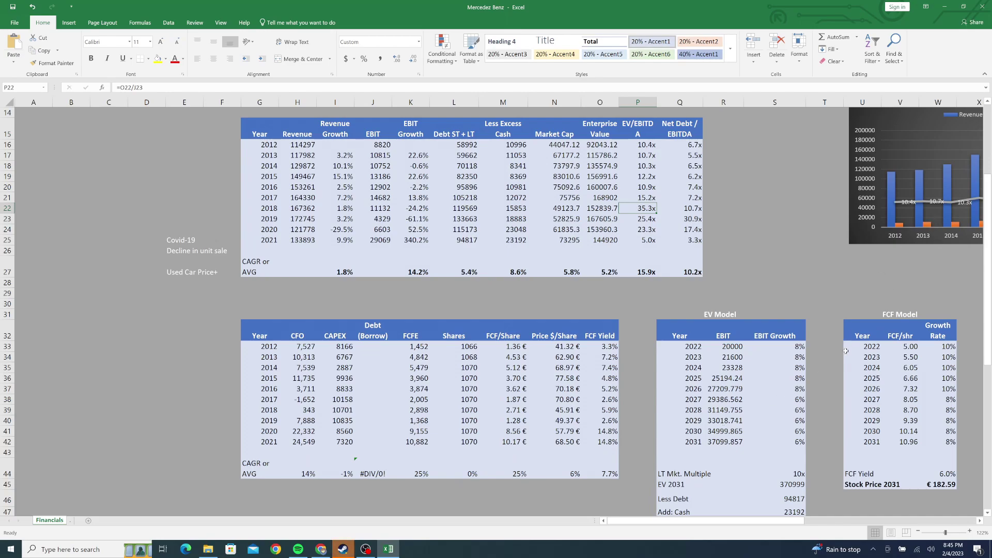
Trace the EV Model from its debt and cash adjustments through market cap and diluted shares to the 2031 stock price.
{"action": "left_click", "coordinate": [792, 421]}
{"action": "key", "text": "Down"}
{"action": "key", "text": "Down"}
{"action": "key", "text": "Down"}
{"action": "key", "text": "Down"}
{"action": "key", "text": "Down"}
{"action": "key", "text": "Down"}
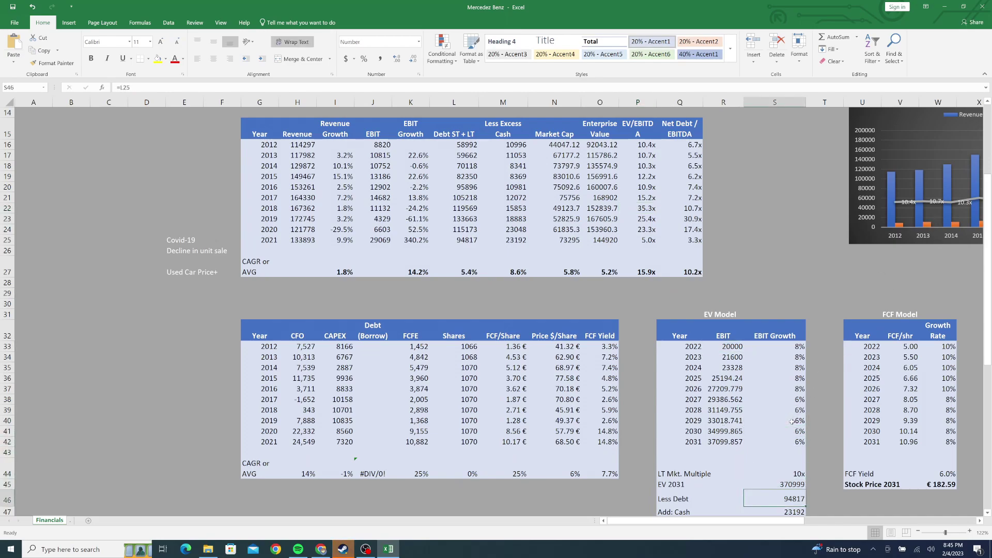
{"action": "scroll", "coordinate": [791, 421], "scroll_direction": "down", "scroll_amount": 1}
{"action": "key", "text": "Down"}
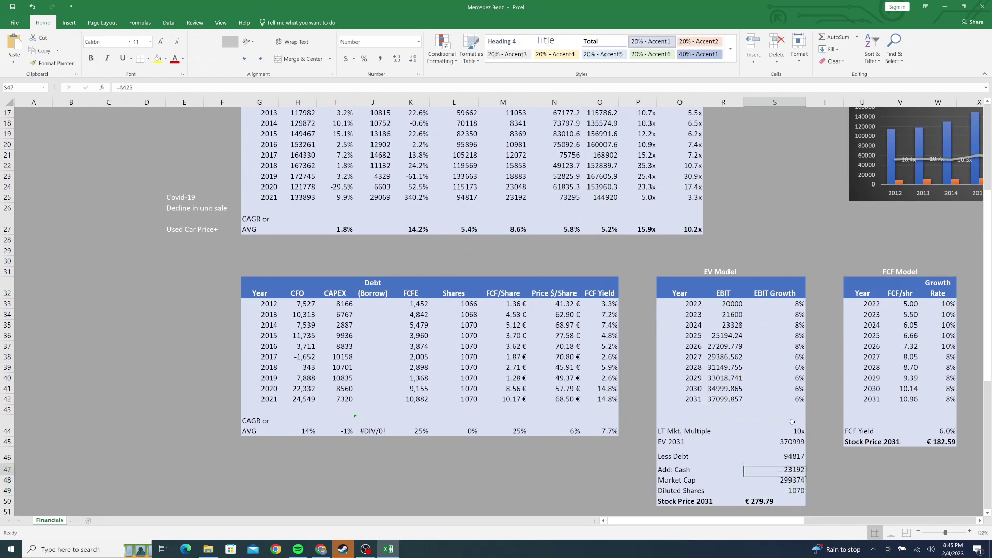
{"action": "key", "text": "Up"}
{"action": "key", "text": "Down"}
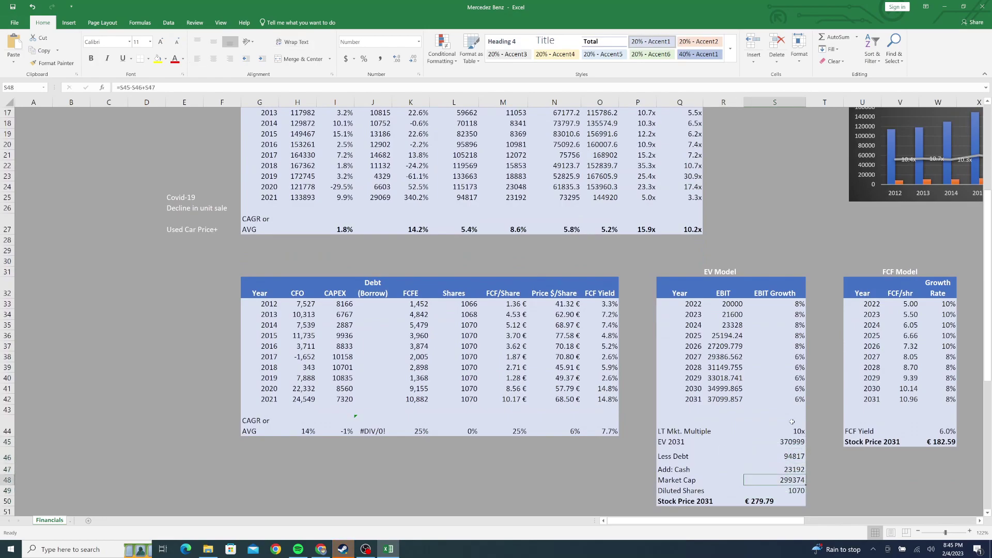
{"action": "key", "text": "Down"}
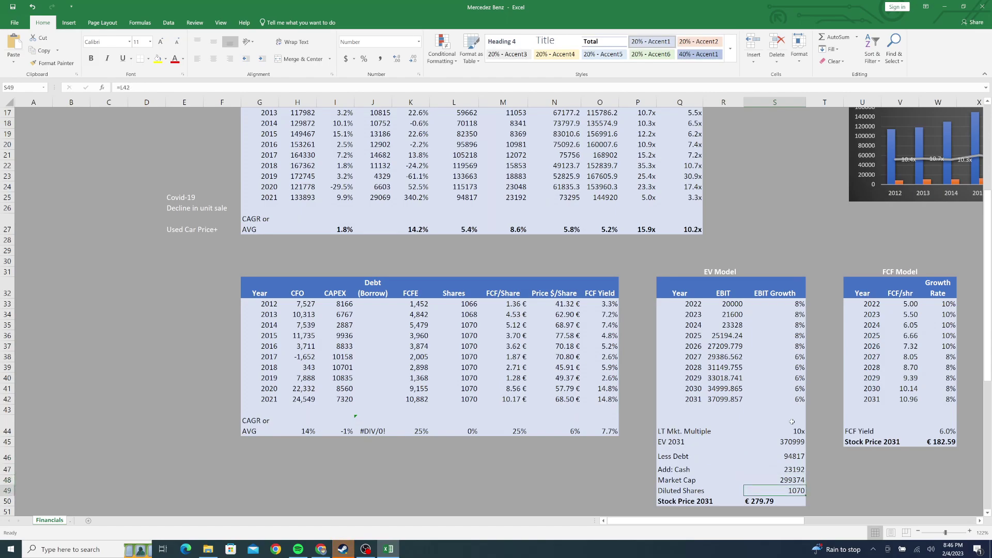
{"action": "key", "text": "Down"}
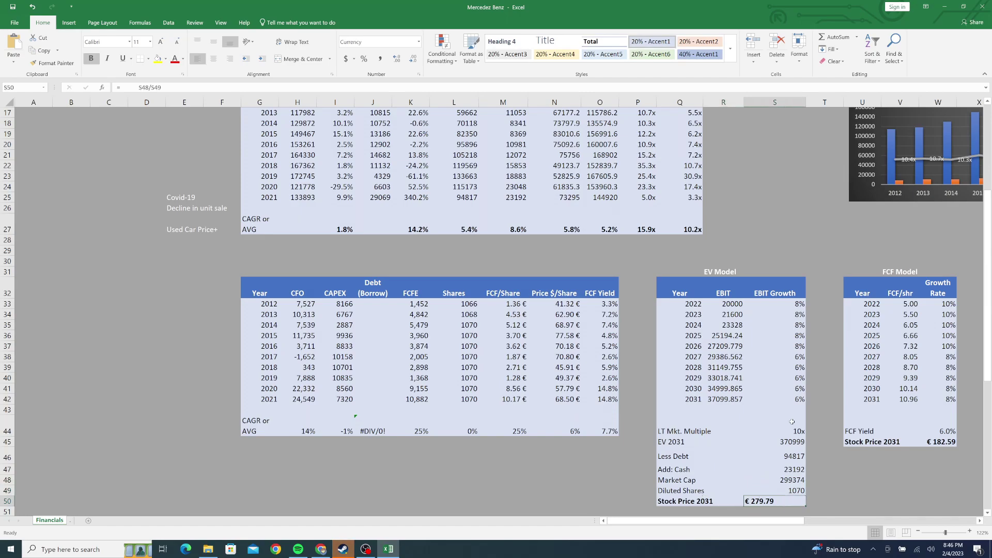
Review the FCF Model's starting FCF per share and growth rate for 2022.
{"action": "key", "text": "Right"}
{"action": "key", "text": "Right"}
{"action": "key", "text": "Right"}
{"action": "key", "text": "Up"}
{"action": "key", "text": "Up"}
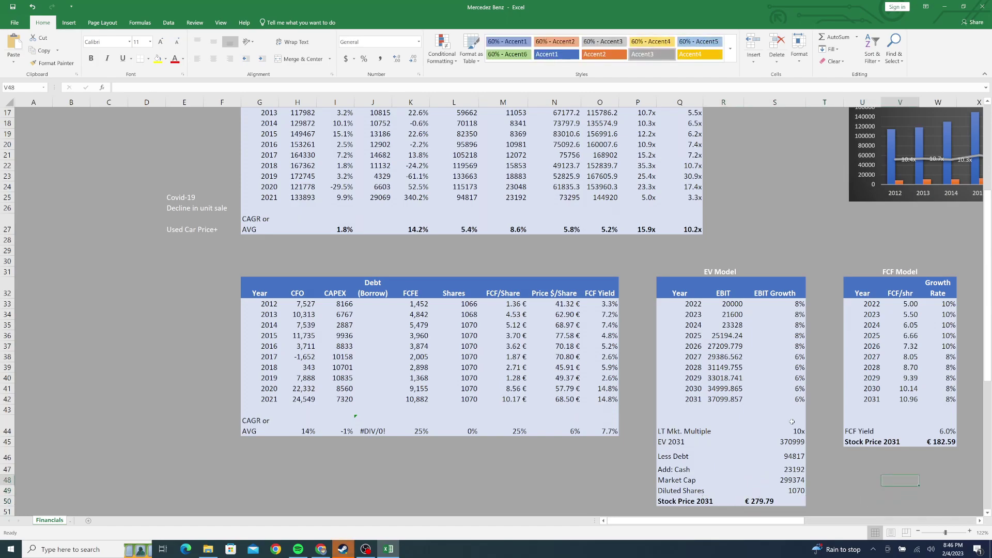
{"action": "key", "text": "Up"}
{"action": "key", "text": "Up"}
{"action": "key", "text": "Up"}
{"action": "key", "text": "Up"}
{"action": "key", "text": "Up"}
{"action": "key", "text": "Up"}
{"action": "key", "text": "Up"}
{"action": "key", "text": "Up"}
{"action": "key", "text": "Up"}
{"action": "key", "text": "Up"}
{"action": "key", "text": "Up"}
{"action": "key", "text": "Up"}
{"action": "key", "text": "Up"}
{"action": "key", "text": "Up"}
{"action": "key", "text": "Up"}
{"action": "key", "text": "Left"}
{"action": "key", "text": "Right"}
{"action": "key", "text": "Right"}
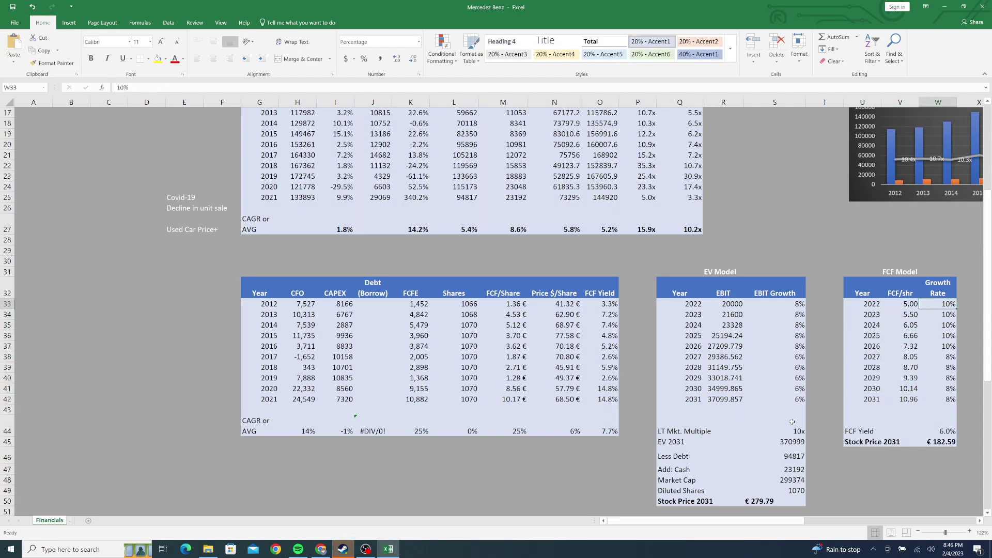
Compare the 2021 historical FCF per share with the 2022 starting values of the FCF Model and EV Model.
{"action": "left_click", "coordinate": [515, 398]}
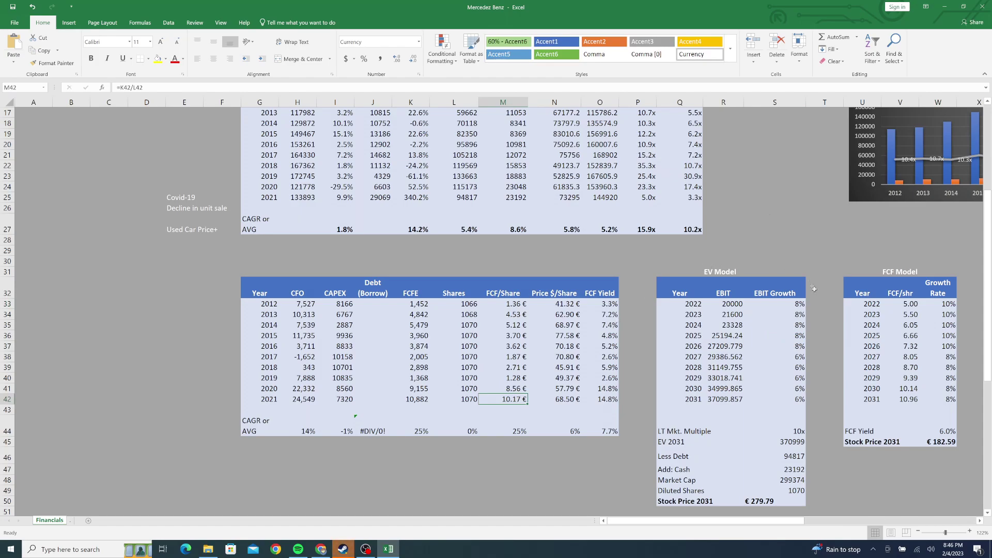
{"action": "left_click", "coordinate": [902, 303]}
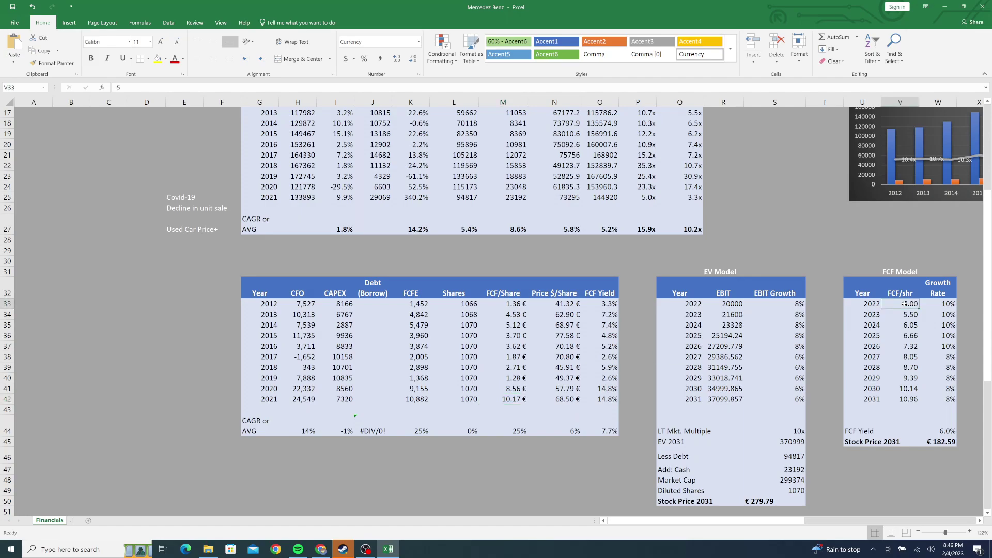
{"action": "left_click", "coordinate": [773, 272]}
{"action": "left_click", "coordinate": [724, 305]}
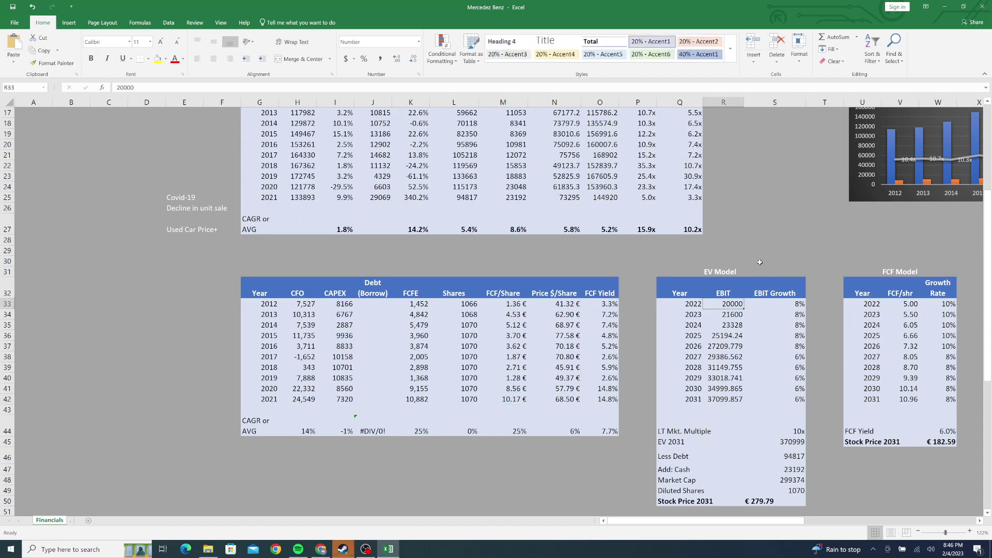
Set the FCF Model's 2022 FCF per share to 6.
{"action": "left_click", "coordinate": [907, 303]}
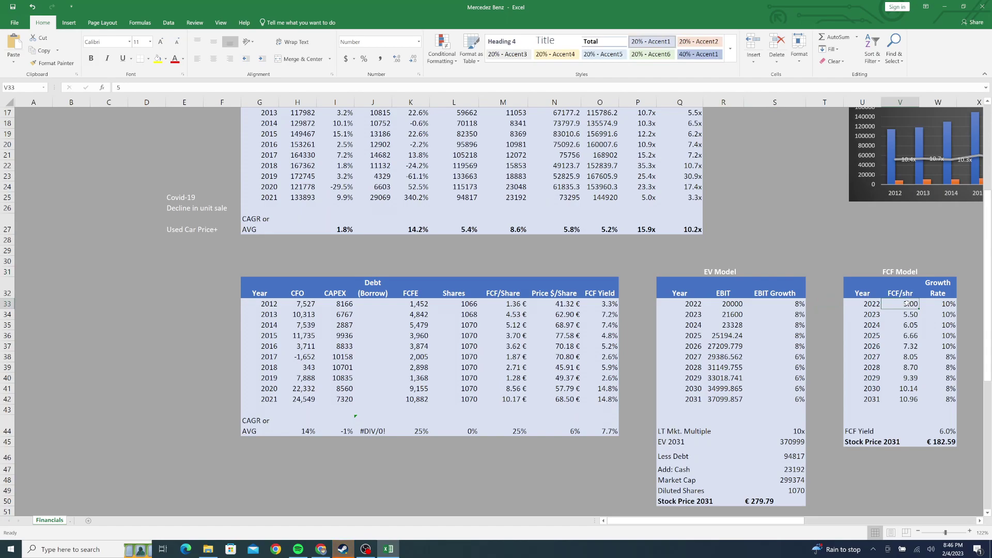
{"action": "double_click", "coordinate": [907, 303]}
{"action": "type", "text": "6"}
{"action": "key", "text": "Return"}
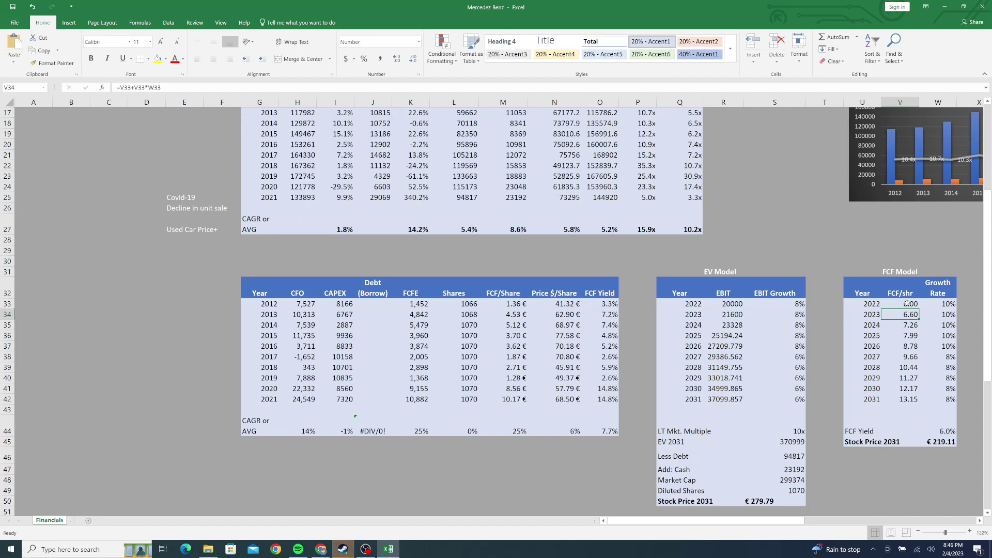
{"action": "left_click", "coordinate": [907, 303]}
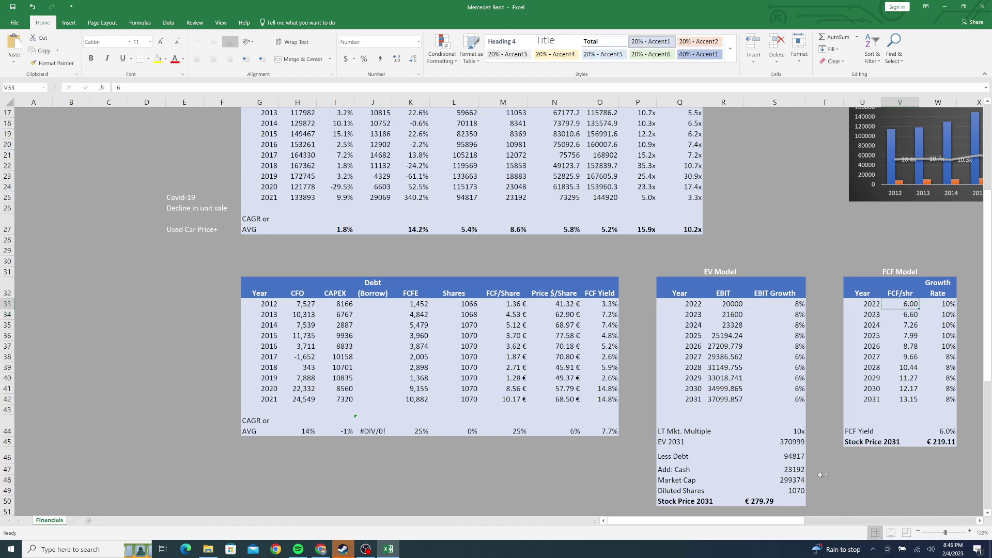
Examine the FCF Model's growth rates for 2022 to 2024.
{"action": "left_click_drag", "start_coordinate": [759, 520], "coordinate": [770, 521]}
{"action": "key", "text": "Down"}
{"action": "key", "text": "Down"}
{"action": "key", "text": "Right"}
{"action": "key", "text": "Up"}
{"action": "key", "text": "Up"}
{"action": "key", "text": "Down"}
{"action": "key", "text": "Down"}
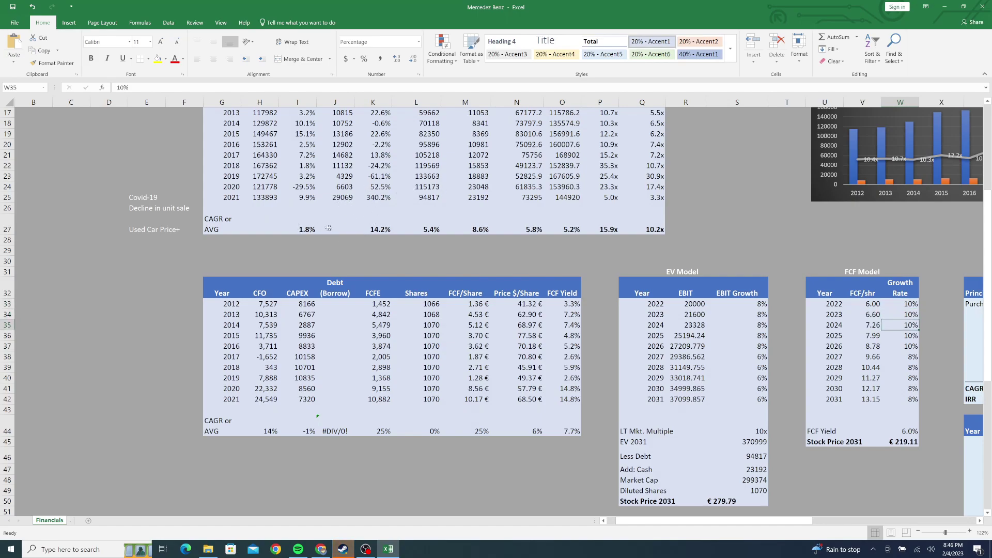
Review the historical CAPEX figures from 2012 to 2021.
{"action": "left_click", "coordinate": [305, 307]}
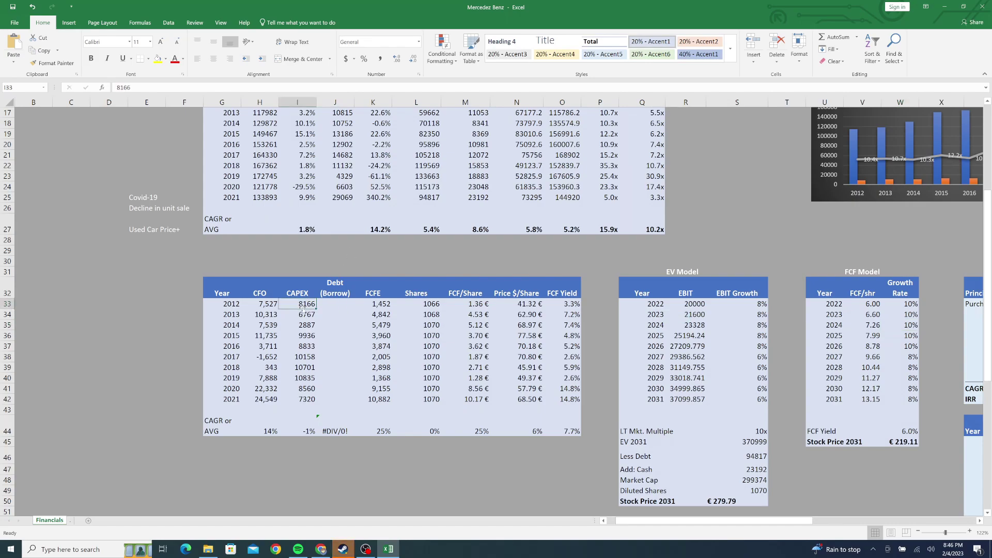
{"action": "key", "text": "Down"}
{"action": "key", "text": "Down"}
{"action": "key", "text": "Down"}
{"action": "key", "text": "Down"}
{"action": "key", "text": "Down"}
{"action": "key", "text": "Down"}
{"action": "key", "text": "Down"}
{"action": "key", "text": "Down"}
{"action": "key", "text": "Down"}
{"action": "key", "text": "Down"}
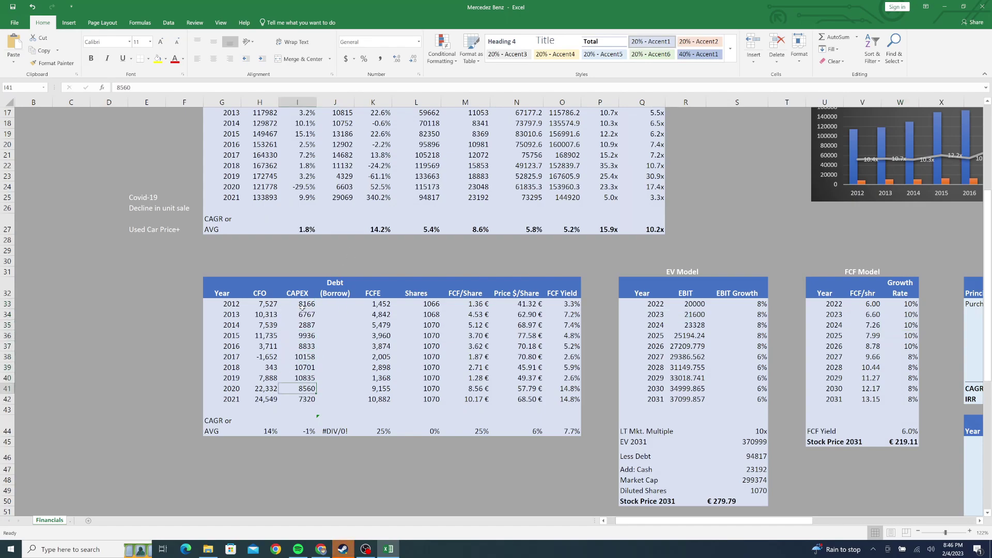
{"action": "key", "text": "Up"}
{"action": "key", "text": "Up"}
{"action": "key", "text": "Up"}
{"action": "key", "text": "Up"}
{"action": "key", "text": "Up"}
{"action": "key", "text": "Up"}
{"action": "key", "text": "Up"}
{"action": "key", "text": "Up"}
{"action": "key", "text": "Up"}
{"action": "key", "text": "Up"}
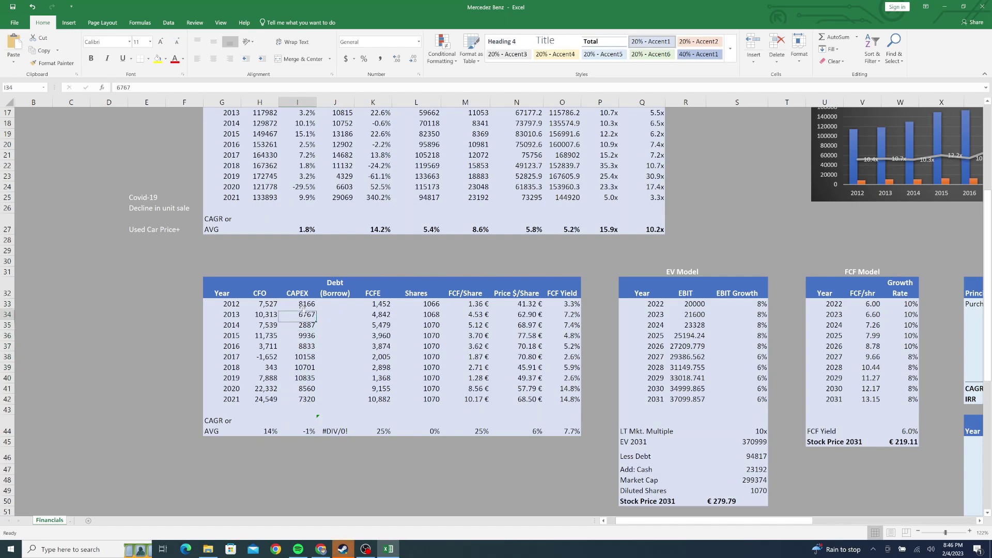
{"action": "key", "text": "Up"}
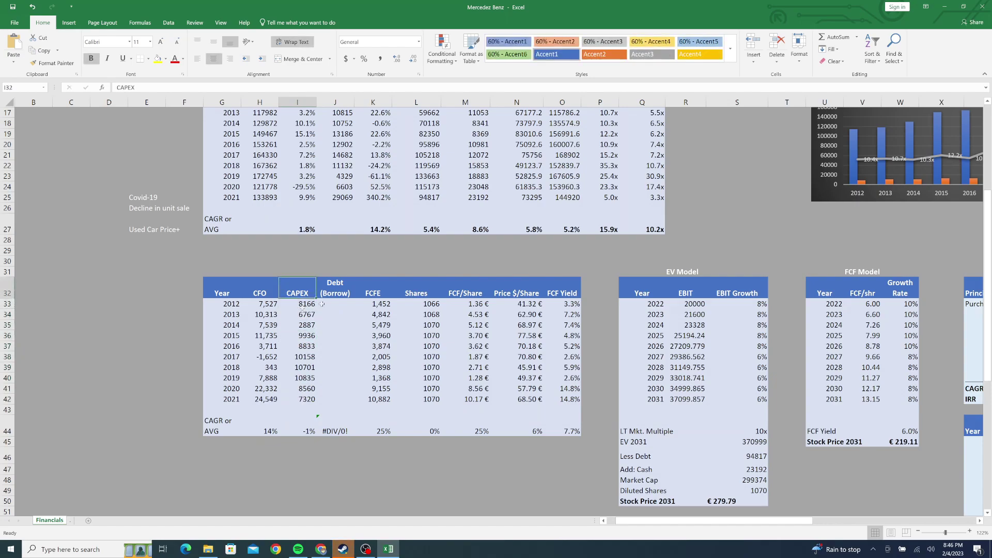
Compare the EV Model's 2022 EBIT growth with the FCF Model's 2022 growth rate and its rates for 2027 to 2031.
{"action": "left_click", "coordinate": [878, 305]}
{"action": "left_click", "coordinate": [739, 307]}
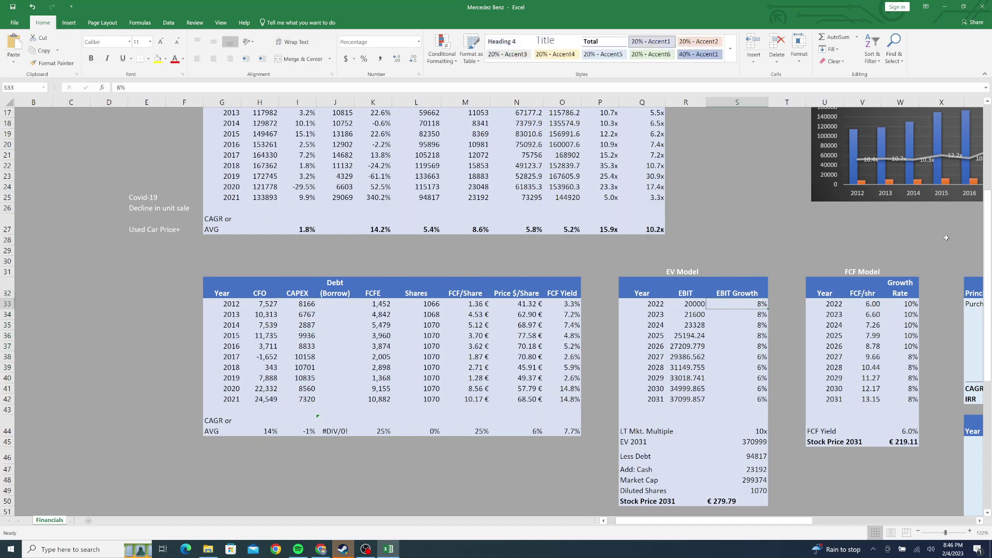
{"action": "left_click", "coordinate": [912, 302]}
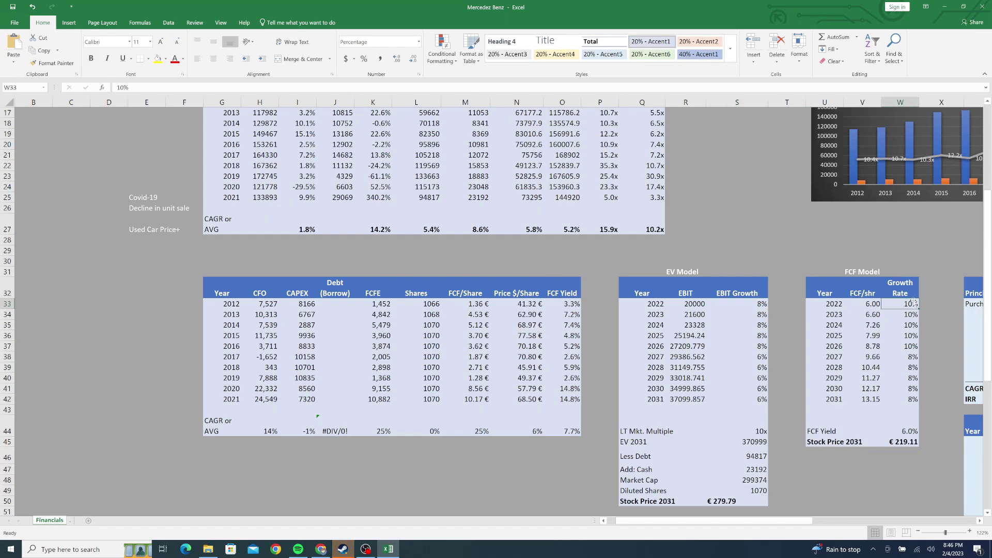
{"action": "left_click", "coordinate": [906, 356]}
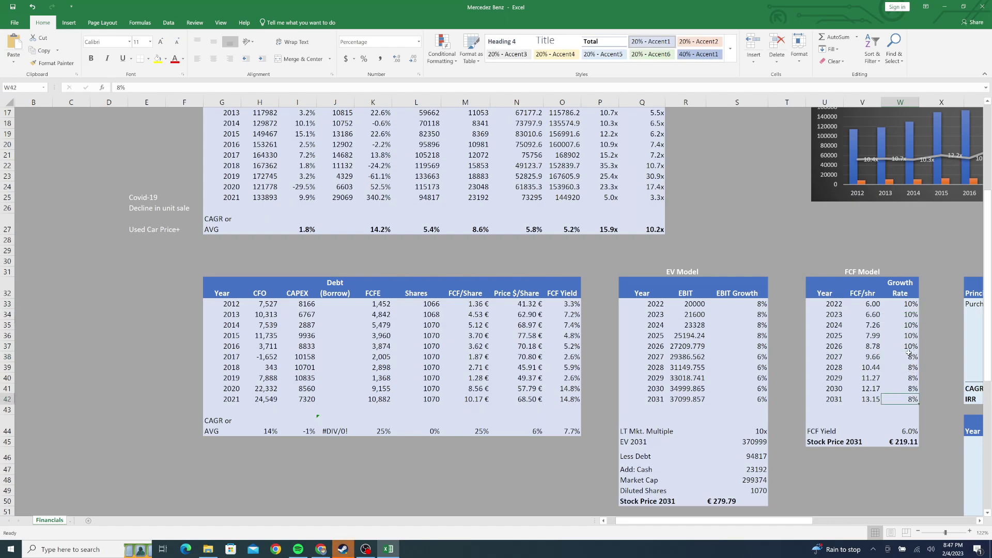
Compare the FCF Model's FCF yield assumption with the historical yields for 2012–2018 and for 2020.
{"action": "left_click", "coordinate": [908, 431]}
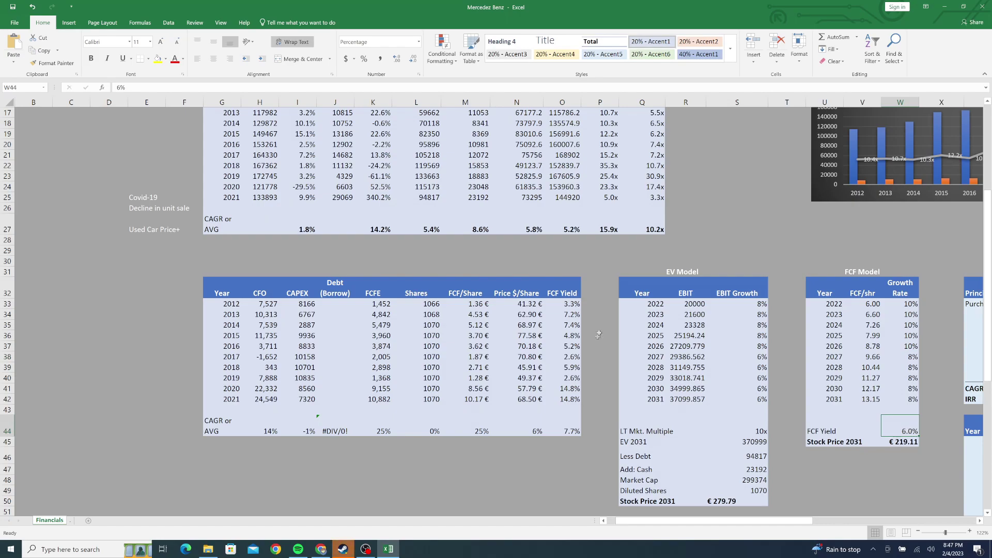
{"action": "left_click", "coordinate": [570, 367]}
{"action": "left_click_drag", "start_coordinate": [570, 367], "coordinate": [567, 302]}
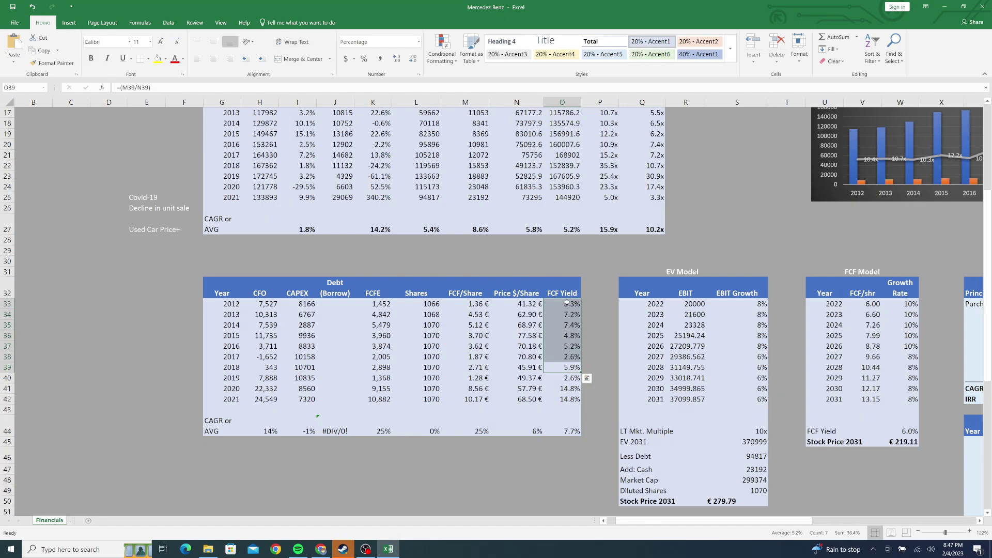
{"action": "mouse_move", "coordinate": [570, 388]}
{"action": "left_mouse_down"}
{"action": "mouse_move", "coordinate": [567, 399]}
{"action": "mouse_move", "coordinate": [567, 390]}
{"action": "left_mouse_up"}
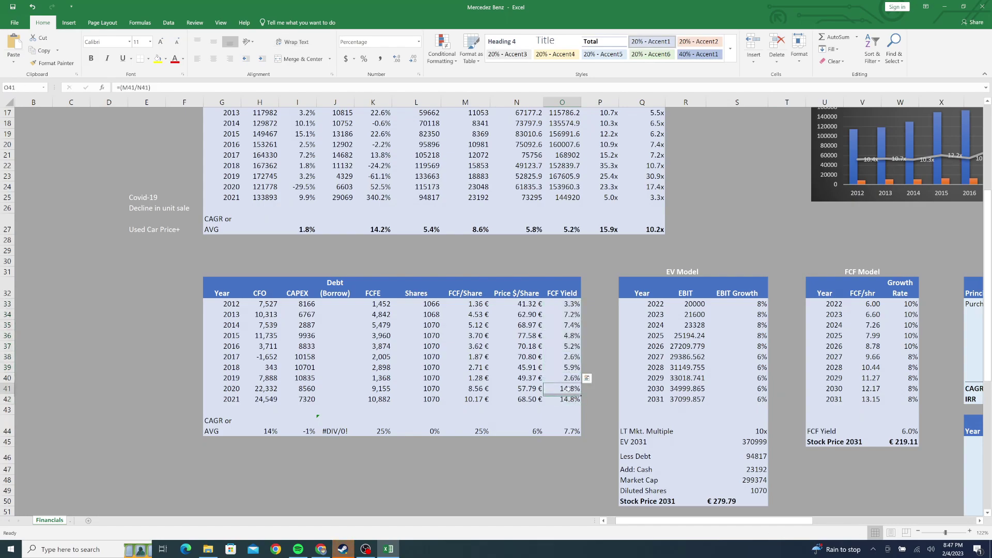
Set the FCF Model's FCF yield to 7%.
{"action": "double_click", "coordinate": [906, 431]}
{"action": "key", "text": "Delete"}
{"action": "type", "text": "7"}
{"action": "key", "text": "Return"}
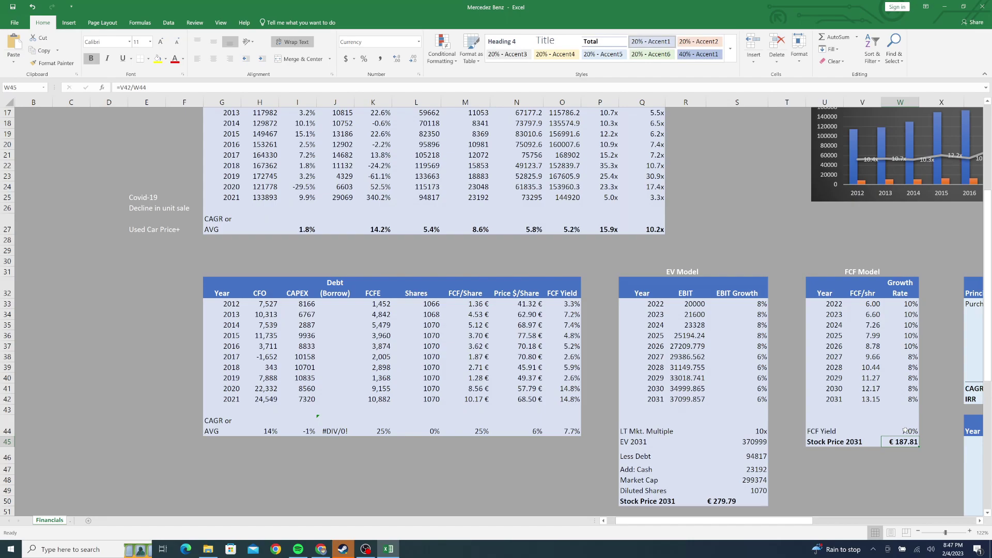
{"action": "left_click", "coordinate": [861, 419]}
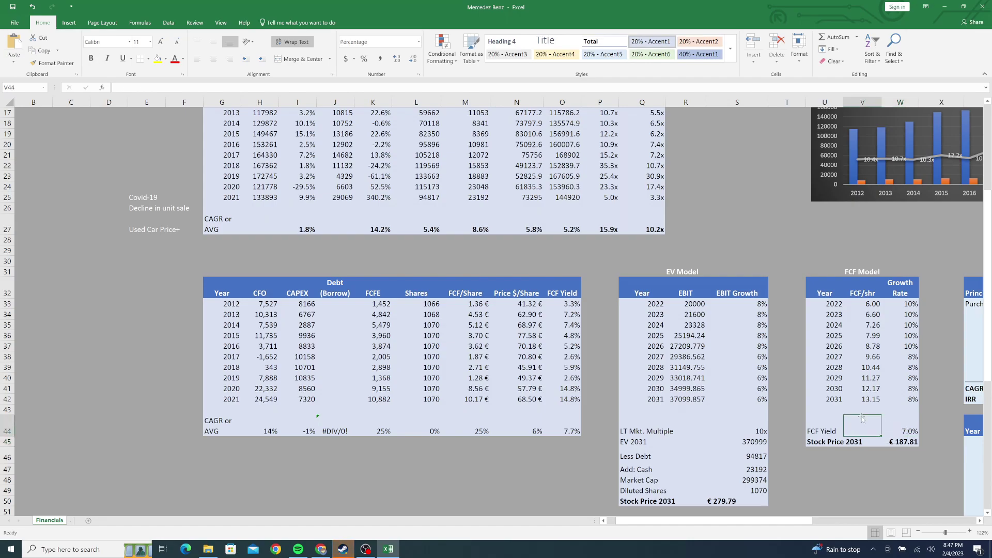
Check the FCF Model's 2031 stock price against its FCF yield assumption.
{"action": "left_click", "coordinate": [904, 427]}
{"action": "left_click_drag", "start_coordinate": [759, 518], "coordinate": [829, 524]}
{"action": "left_click", "coordinate": [597, 441]}
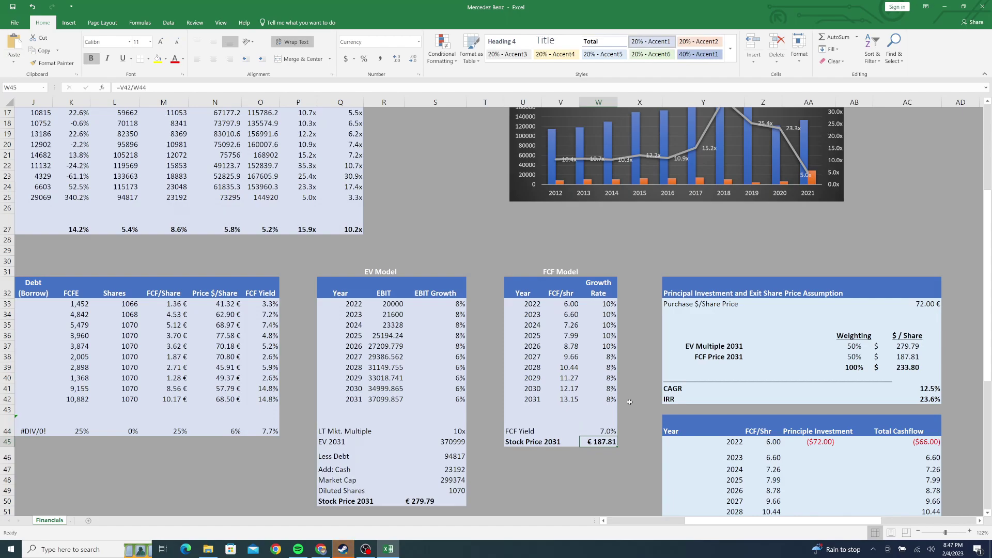
Check the purchase price per share and EV Multiple weighting, and compare the purchase price with the 2021 share price.
{"action": "left_click", "coordinate": [931, 303]}
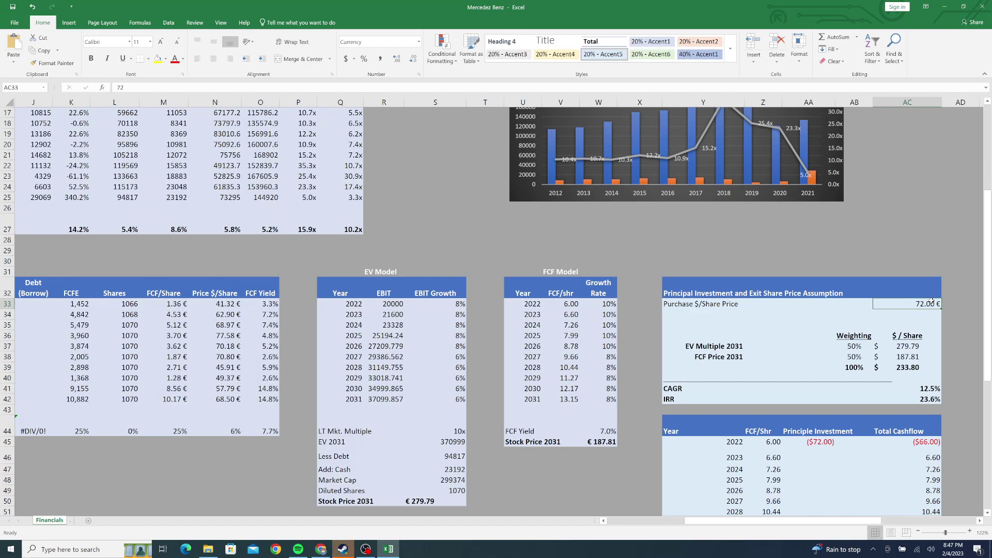
{"action": "left_click", "coordinate": [851, 345]}
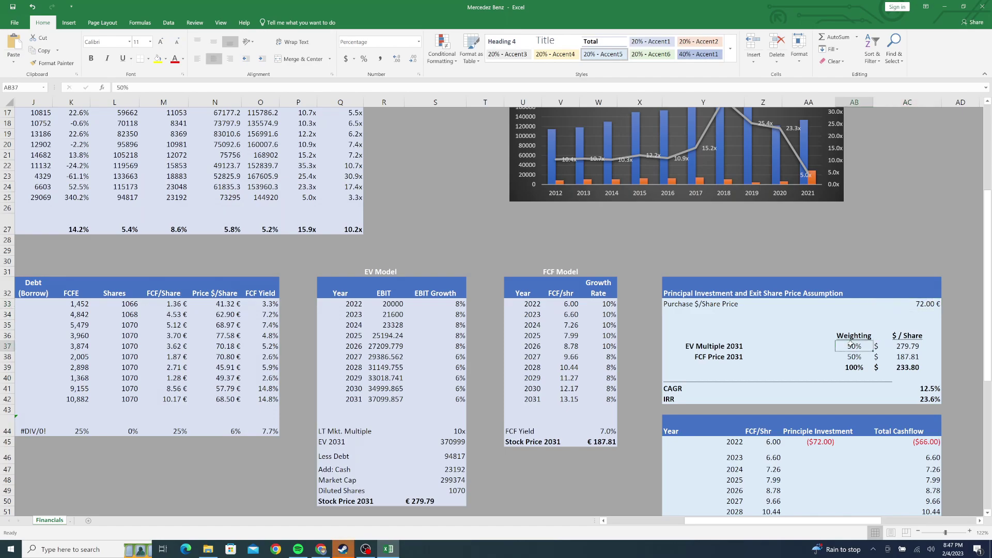
{"action": "left_click", "coordinate": [226, 399]}
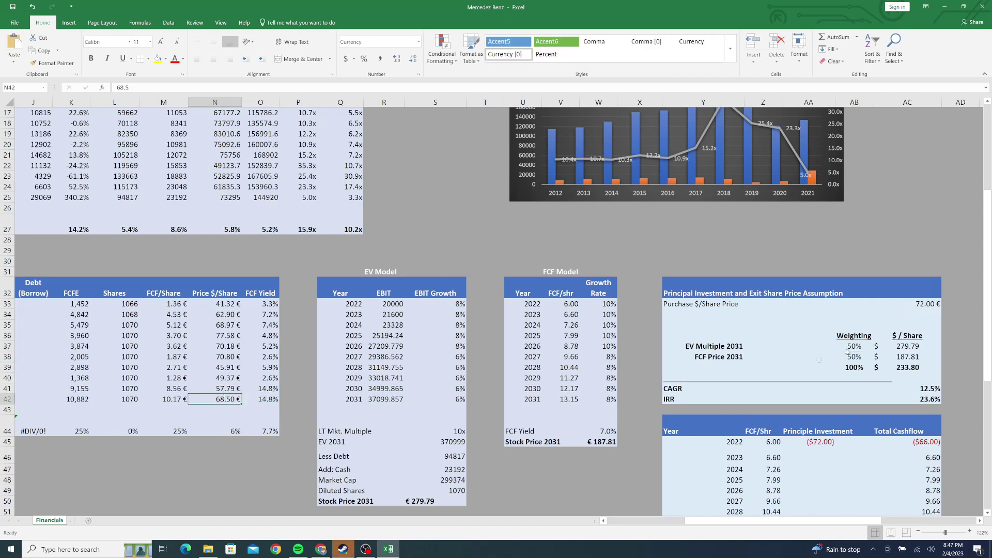
Review how the EV Multiple and FCF prices combine into the weighted 2031 exit price and the resulting CAGR.
{"action": "left_click", "coordinate": [899, 346]}
{"action": "left_click", "coordinate": [721, 346]}
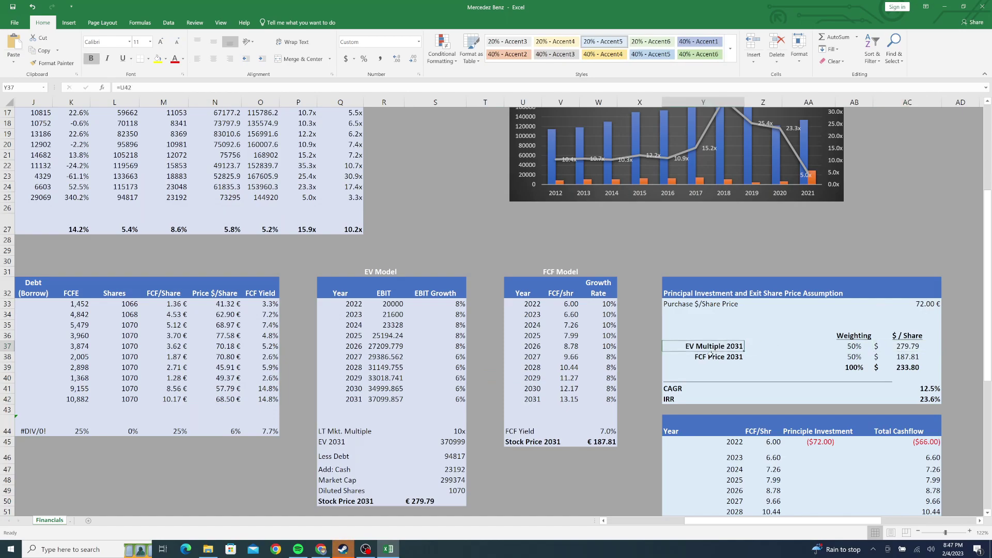
{"action": "left_click", "coordinate": [710, 355]}
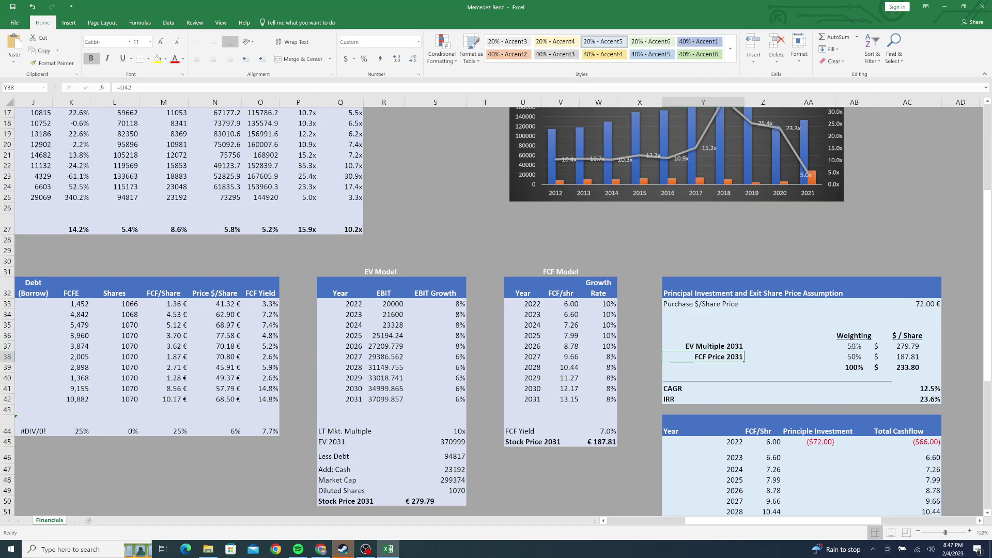
{"action": "left_click", "coordinate": [908, 367]}
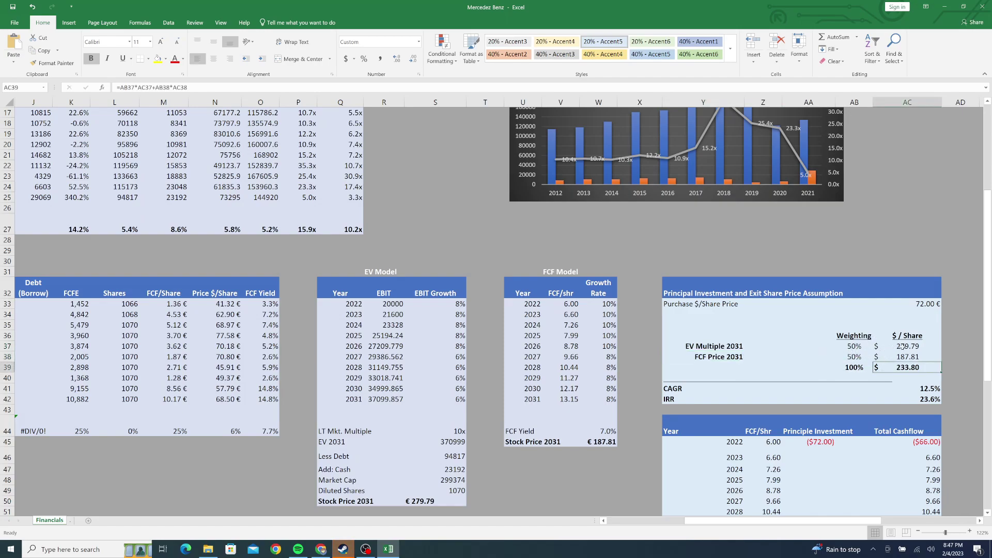
{"action": "left_click", "coordinate": [929, 387]}
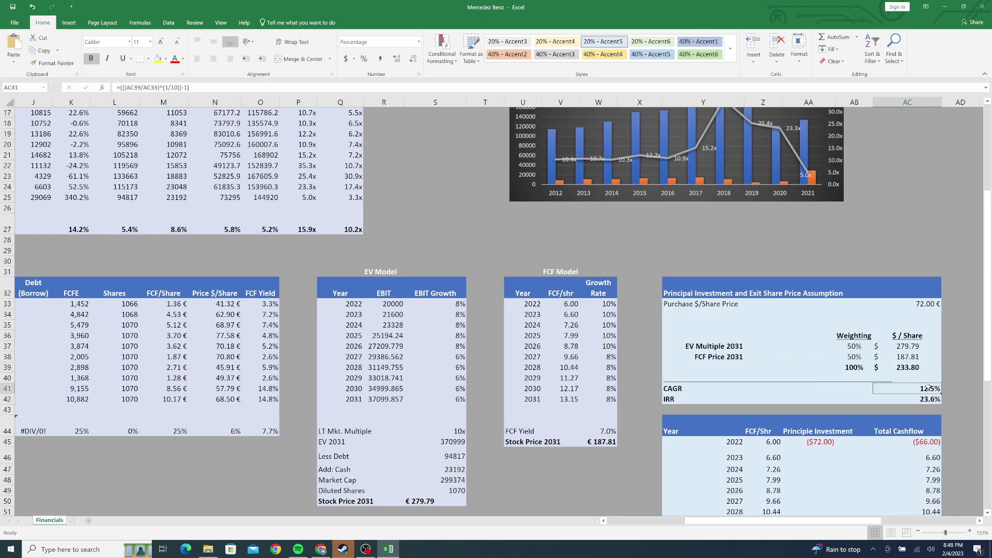
{"action": "left_click", "coordinate": [680, 387]}
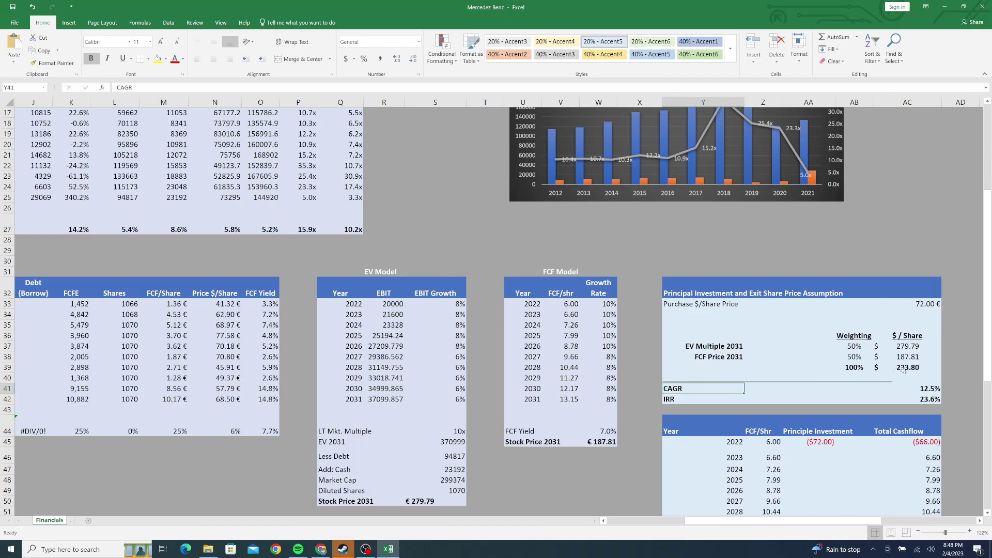
Check the formulas behind the CAGR and IRR in the exit share price assumptions.
{"action": "left_click", "coordinate": [927, 386]}
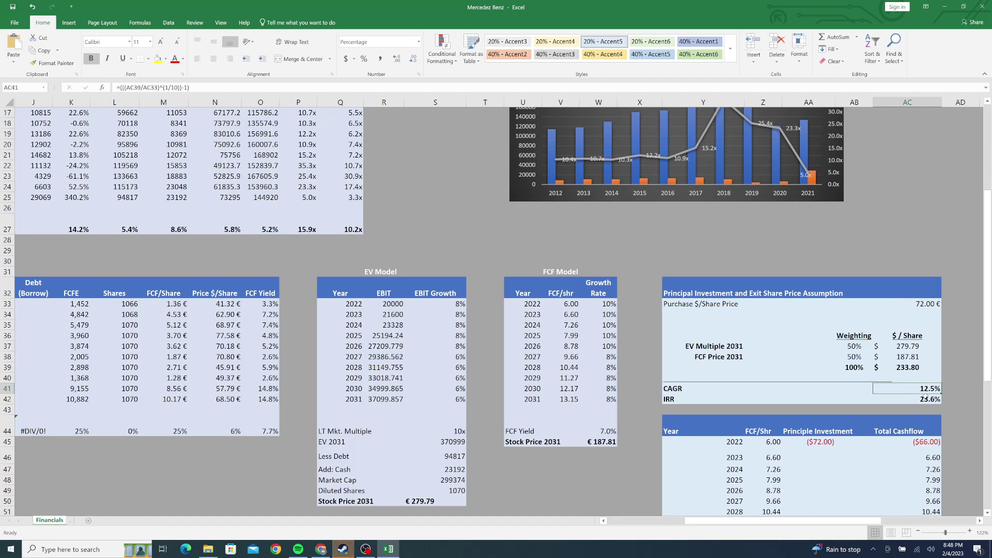
{"action": "left_click", "coordinate": [924, 396]}
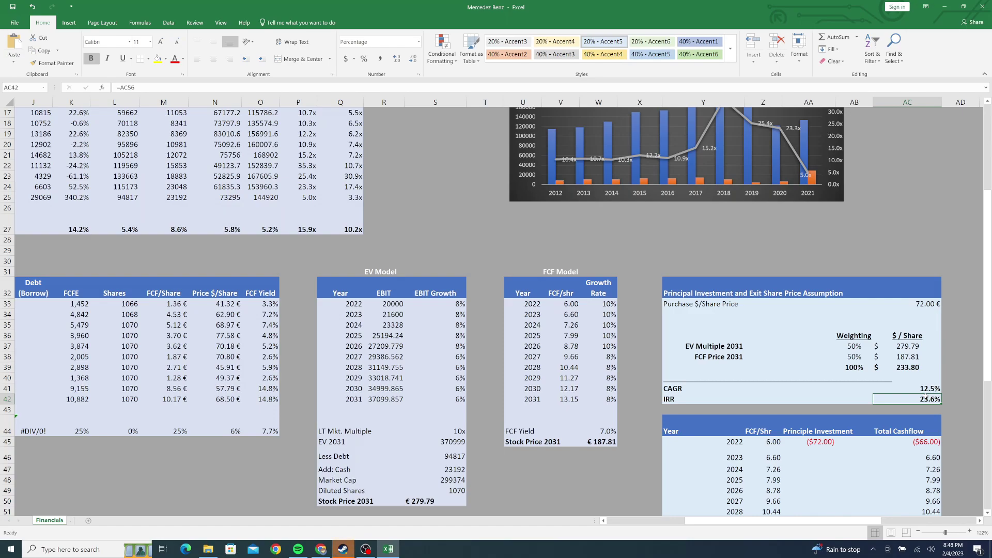
{"action": "left_click", "coordinate": [682, 262]}
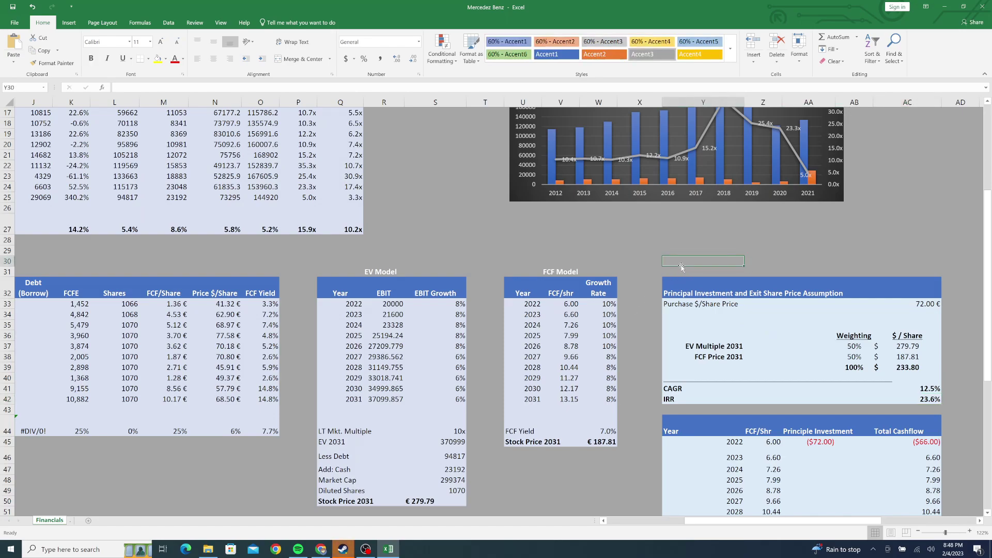
Check the historical debt figures for 2017, 2019 and 2020 and the 2020 excess cash.
{"action": "left_click", "coordinate": [142, 188]}
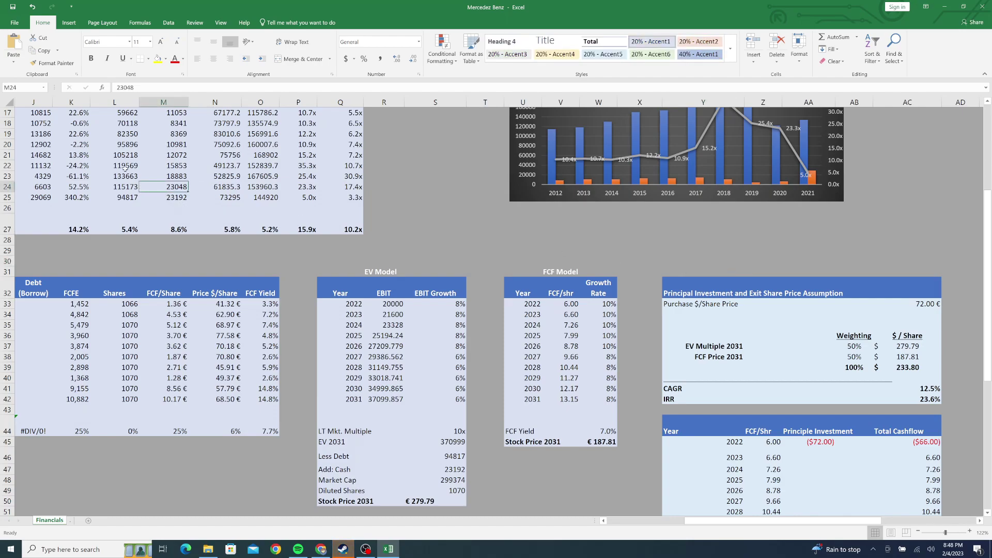
{"action": "left_click", "coordinate": [129, 177]}
{"action": "left_click", "coordinate": [124, 185]}
{"action": "left_click", "coordinate": [127, 155]}
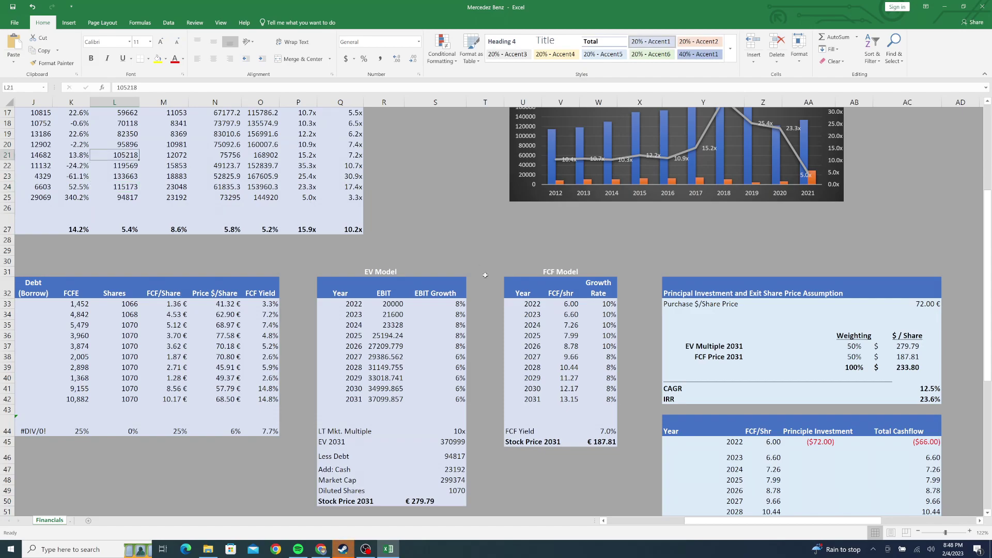
{"action": "left_click", "coordinate": [708, 260]}
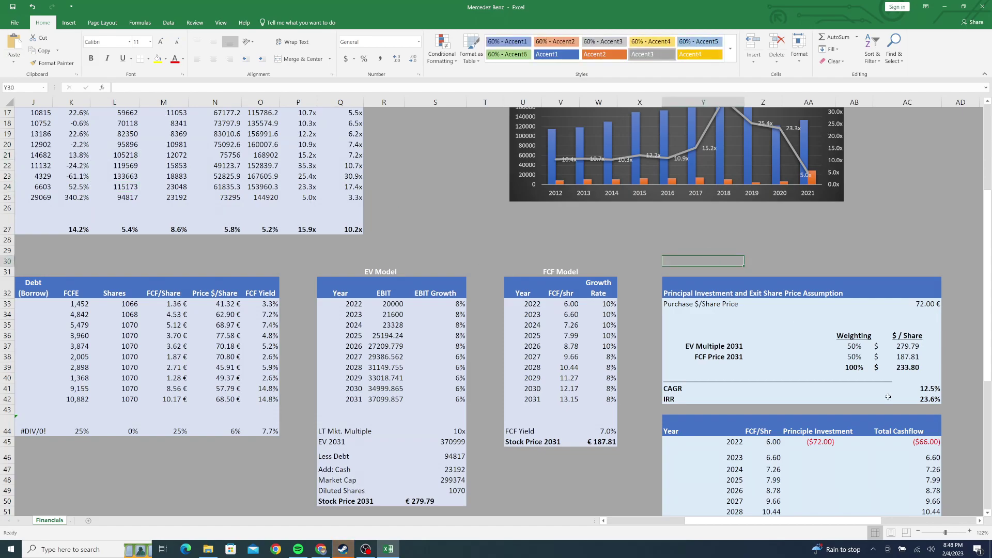
Review the IRR in the Principal Investment and Exit Share Price Assumption table.
{"action": "left_click", "coordinate": [930, 400]}
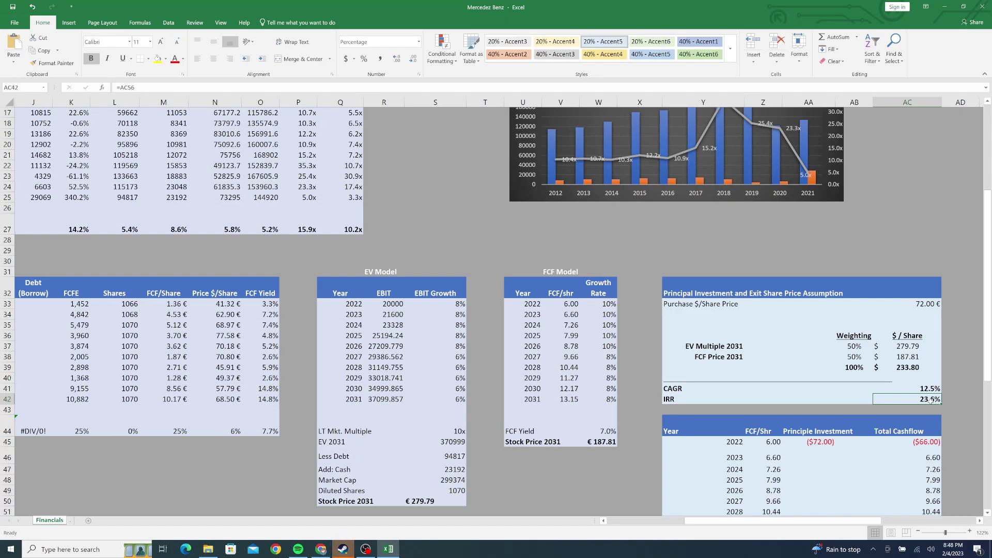
{"action": "key", "text": "Down"}
{"action": "key", "text": "Left"}
{"action": "left_click", "coordinate": [927, 398]}
{"action": "left_click", "coordinate": [839, 340]}
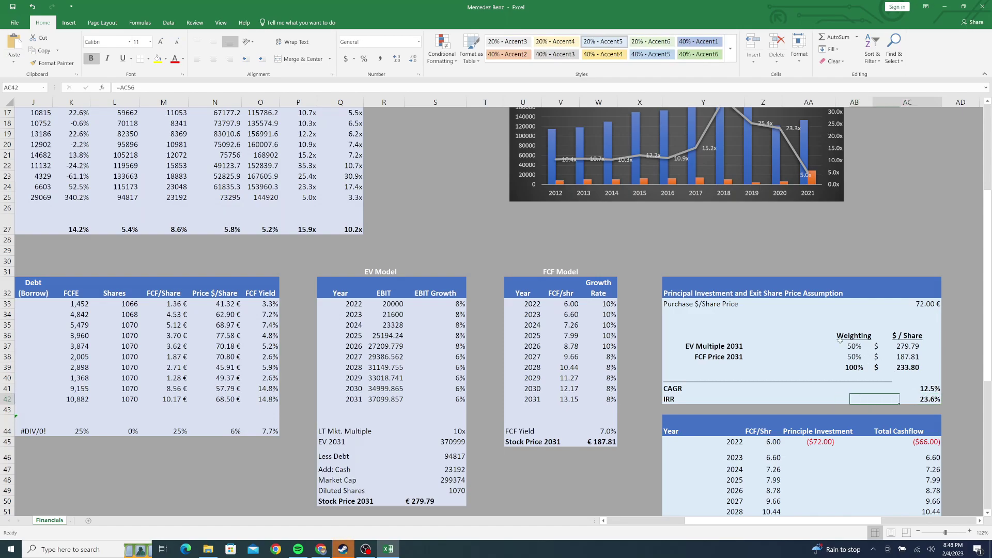
{"action": "key", "text": "Left"}
{"action": "key", "text": "Left"}
{"action": "key", "text": "Left"}
{"action": "key", "text": "Left"}
{"action": "key", "text": "Right"}
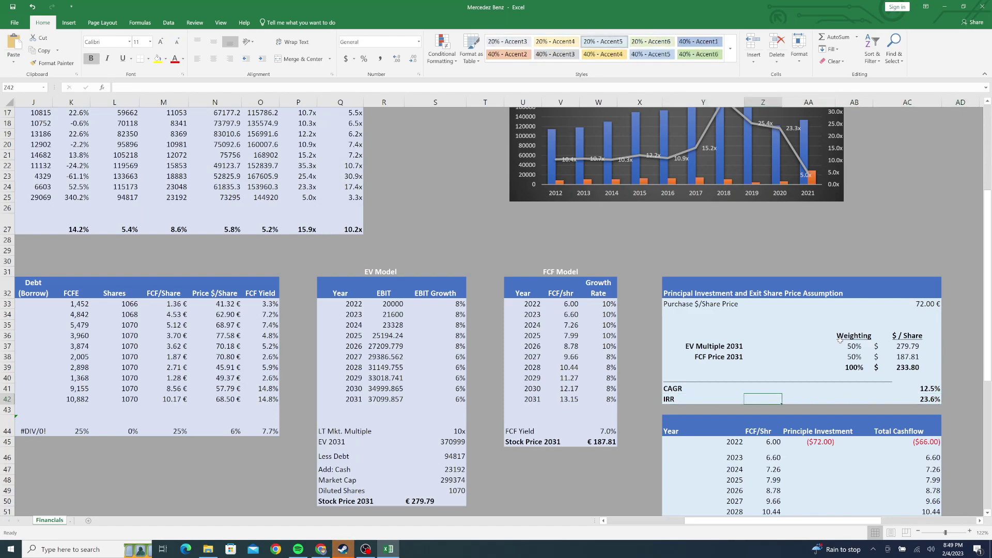
{"action": "key", "text": "Right"}
{"action": "key", "text": "Right"}
{"action": "key", "text": "Right"}
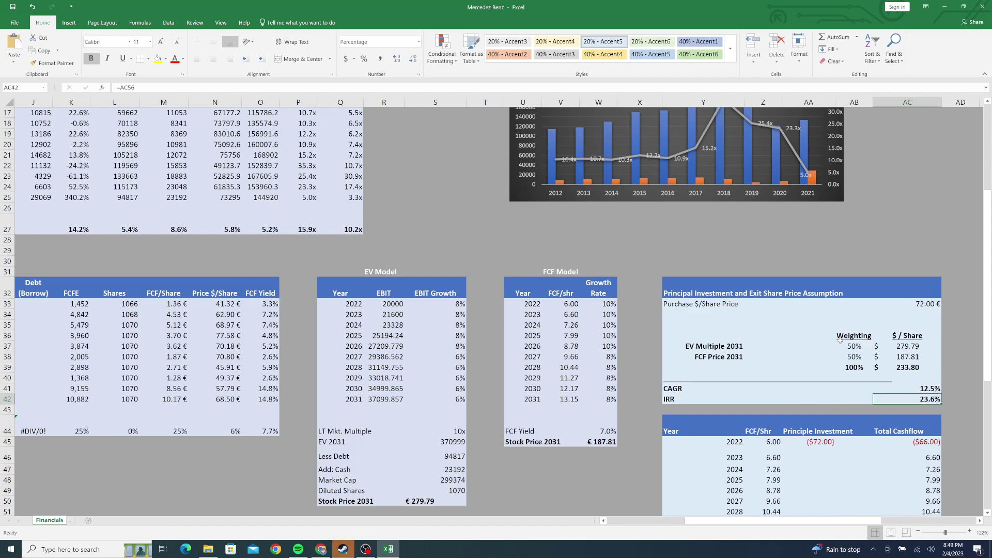
{"action": "key", "text": "Left"}
{"action": "key", "text": "Left"}
{"action": "key", "text": "Left"}
{"action": "key", "text": "Left"}
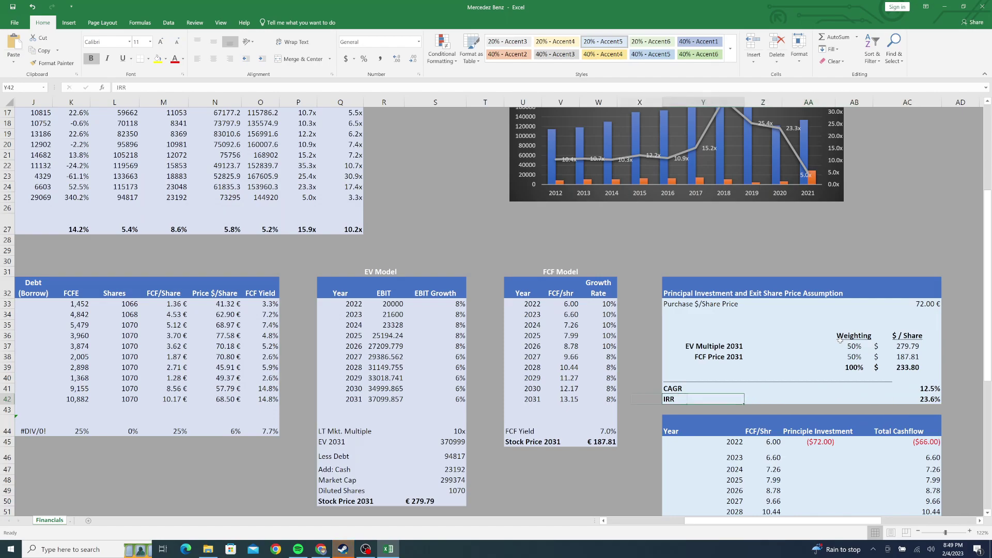
Compare the EV Model's 2022 EBIT assumption with the company's historical EBIT figures.
{"action": "key", "text": "Left"}
{"action": "key", "text": "Left"}
{"action": "key", "text": "Left"}
{"action": "key", "text": "Left"}
{"action": "key", "text": "Left"}
{"action": "key", "text": "Up"}
{"action": "key", "text": "Up"}
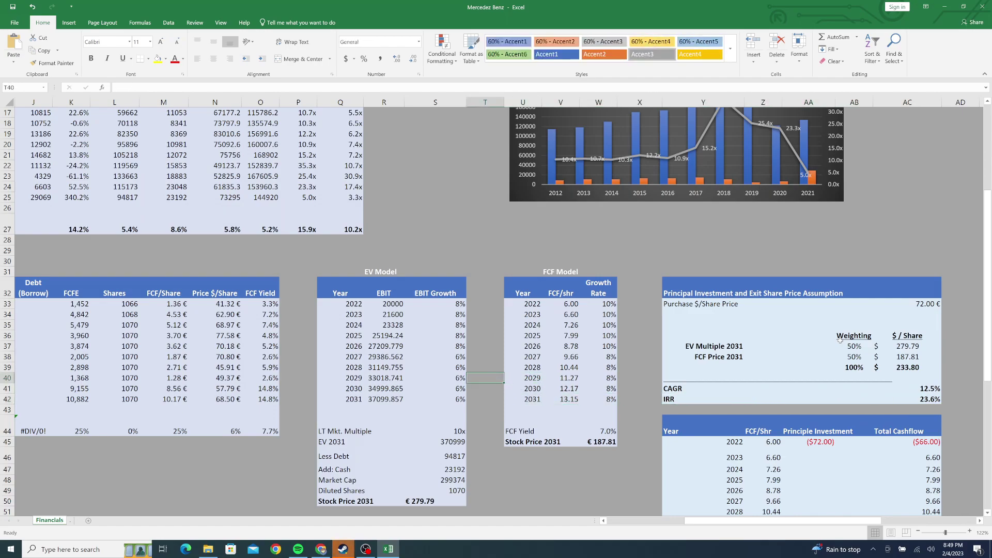
{"action": "left_click", "coordinate": [390, 301]}
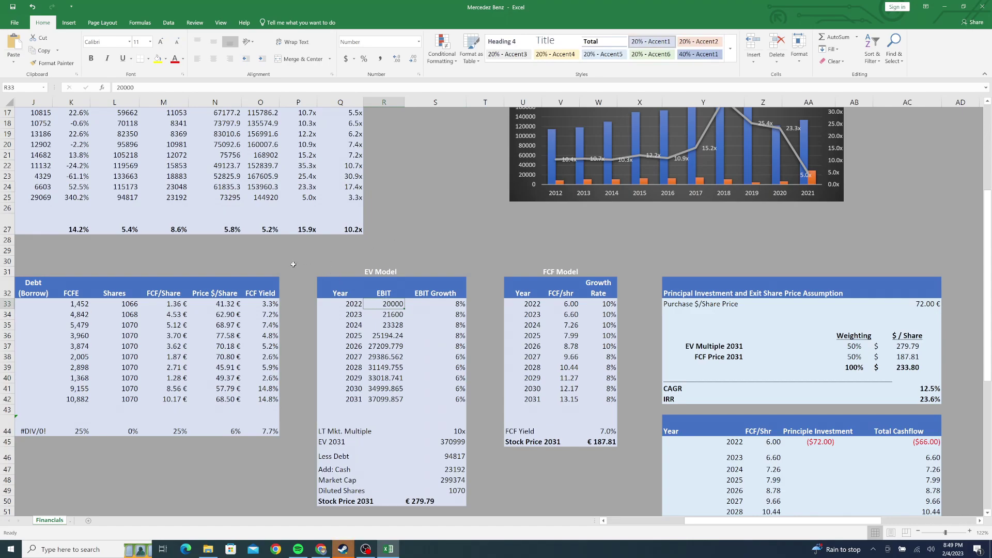
{"action": "left_click", "coordinate": [42, 194]}
{"action": "key", "text": "Left"}
{"action": "key", "text": "Left"}
{"action": "key", "text": "Left"}
{"action": "key", "text": "Left"}
{"action": "key", "text": "Left"}
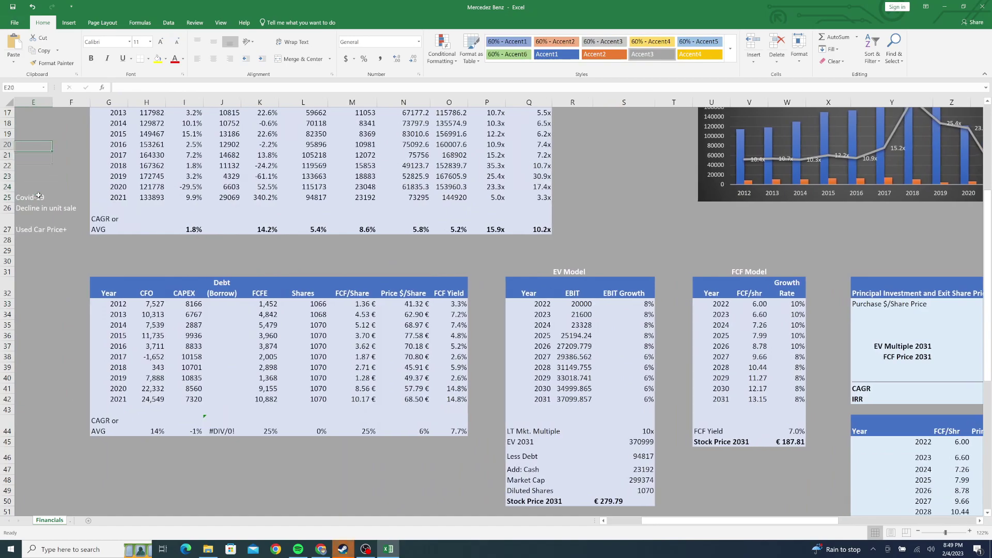
{"action": "key", "text": "Up"}
{"action": "key", "text": "Up"}
{"action": "key", "text": "Up"}
{"action": "key", "text": "Up"}
{"action": "key", "text": "Up"}
{"action": "key", "text": "Up"}
{"action": "key", "text": "Up"}
{"action": "key", "text": "Up"}
{"action": "key", "text": "Up"}
{"action": "key", "text": "Up"}
{"action": "key", "text": "Up"}
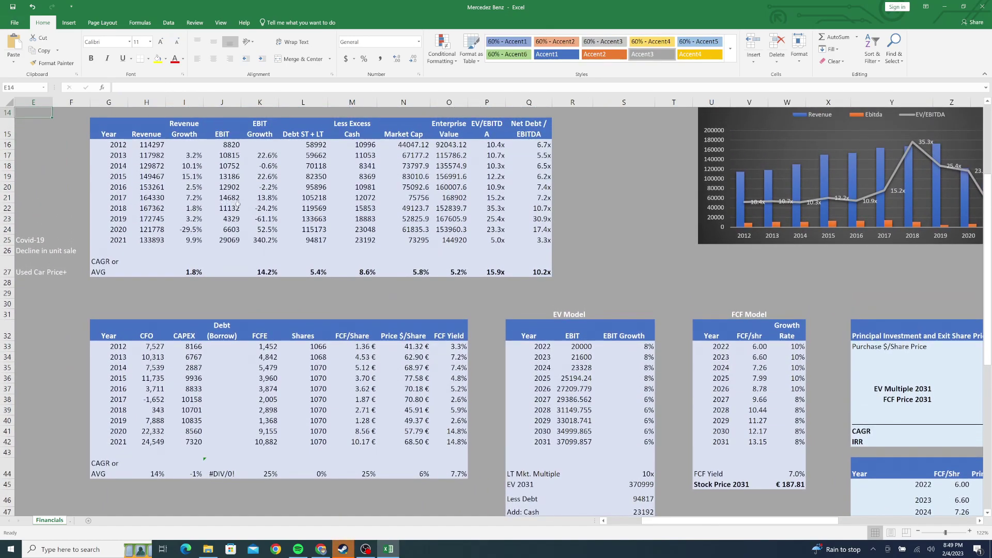
{"action": "left_click", "coordinate": [229, 185]}
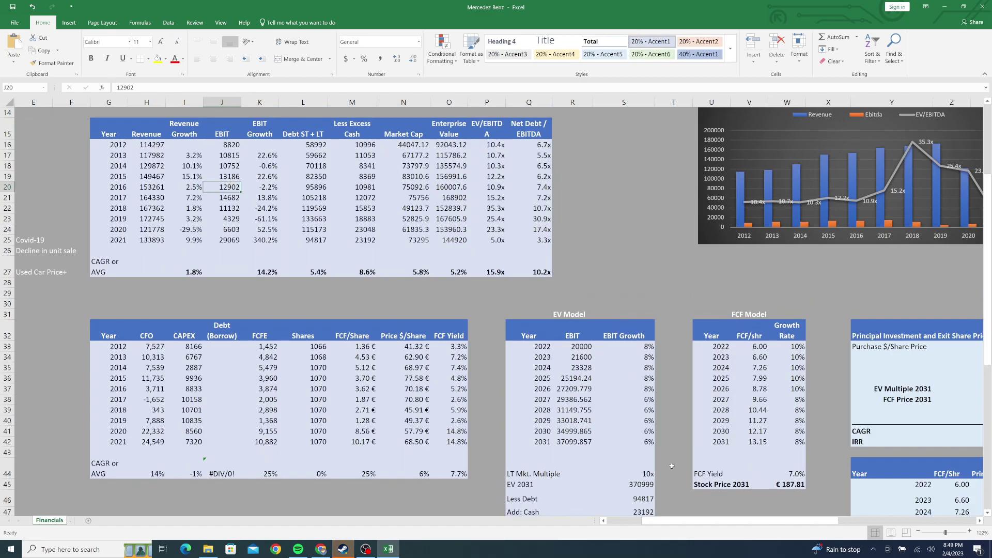
Check the 2022 EBIT in the EV Model and the 2022 FCF per share and growth rates in the FCF Model.
{"action": "left_click_drag", "start_coordinate": [671, 523], "coordinate": [716, 511]}
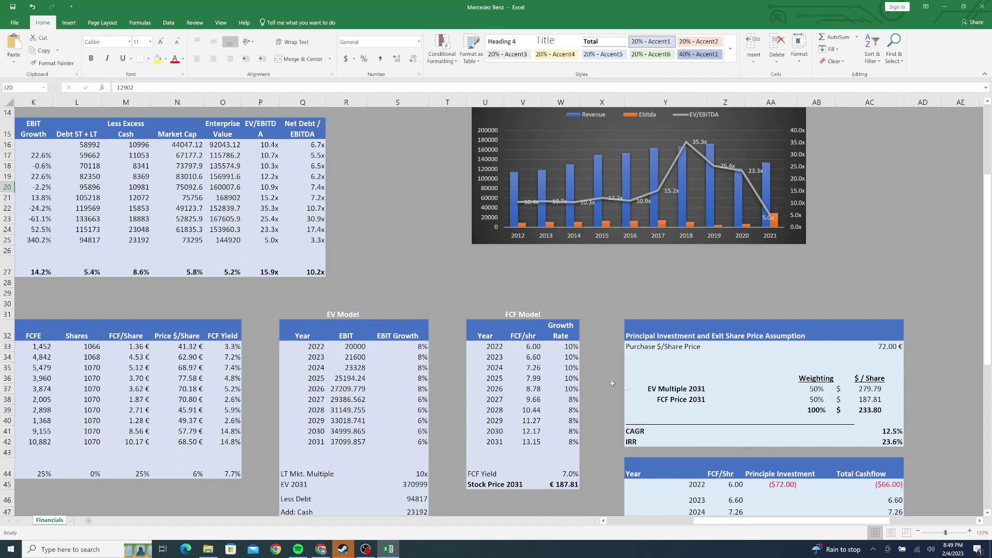
{"action": "left_click", "coordinate": [362, 345]}
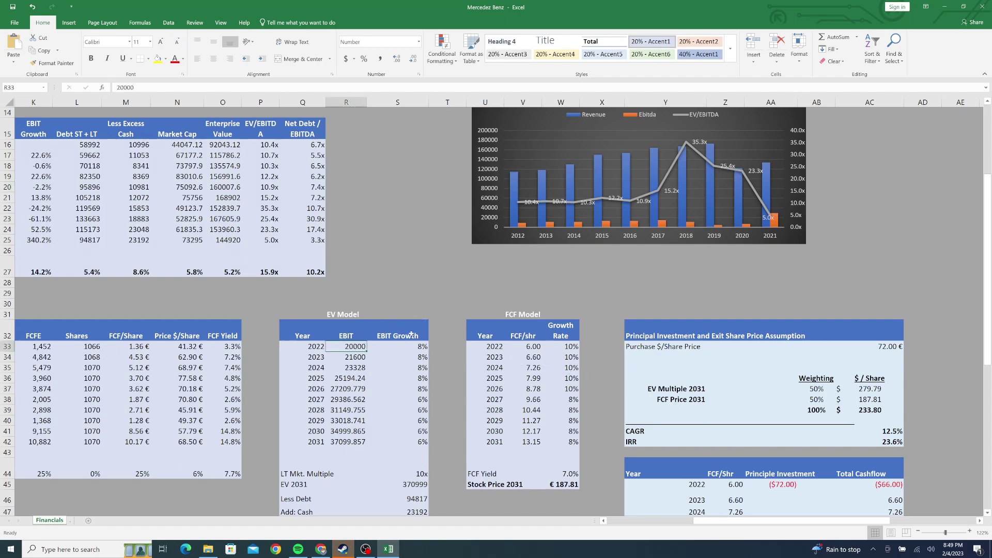
{"action": "left_click", "coordinate": [517, 350]}
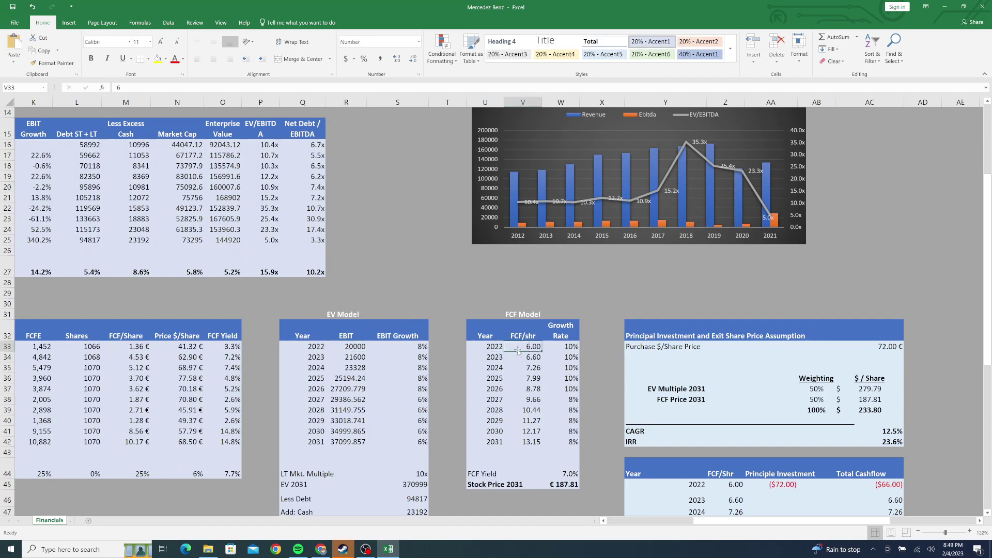
{"action": "left_click", "coordinate": [552, 346]}
{"action": "left_click", "coordinate": [531, 348]}
{"action": "left_click", "coordinate": [557, 358]}
Examine the Stock Purchase Price table's prices at 80%, 90% and 100% of the assumed purchase price.
{"action": "key", "text": "Down"}
{"action": "key", "text": "Down"}
{"action": "key", "text": "Down"}
{"action": "key", "text": "Down"}
{"action": "key", "text": "Down"}
{"action": "key", "text": "Down"}
{"action": "key", "text": "Down"}
{"action": "key", "text": "Down"}
{"action": "key", "text": "Down"}
{"action": "key", "text": "Down"}
{"action": "key", "text": "Down"}
{"action": "key", "text": "Down"}
{"action": "key", "text": "Down"}
{"action": "key", "text": "Down"}
{"action": "key", "text": "Down"}
{"action": "key", "text": "Down"}
{"action": "key", "text": "Down"}
{"action": "key", "text": "Down"}
{"action": "key", "text": "Down"}
{"action": "key", "text": "Down"}
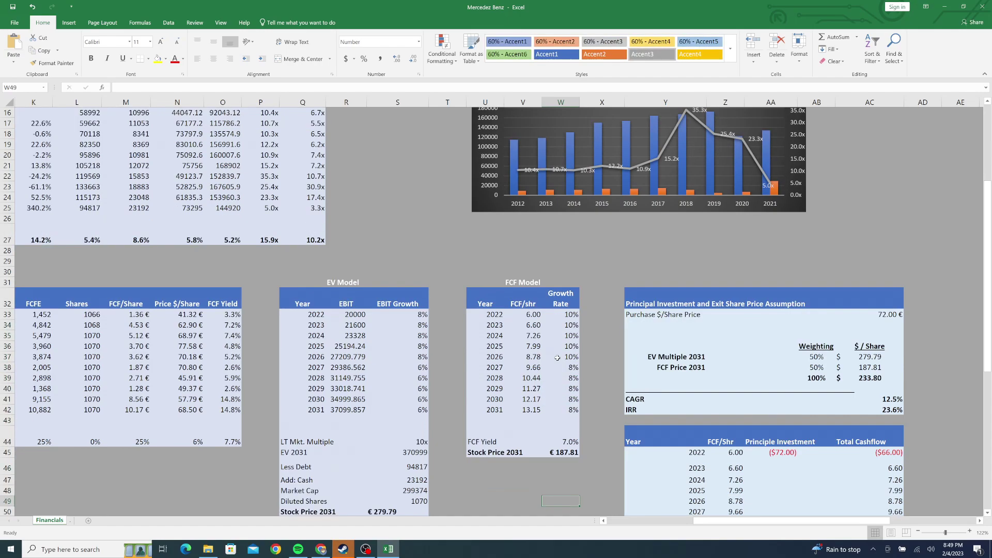
{"action": "key", "text": "Down"}
{"action": "key", "text": "Down"}
{"action": "key", "text": "Left"}
{"action": "key", "text": "Left"}
{"action": "key", "text": "Left"}
{"action": "key", "text": "Left"}
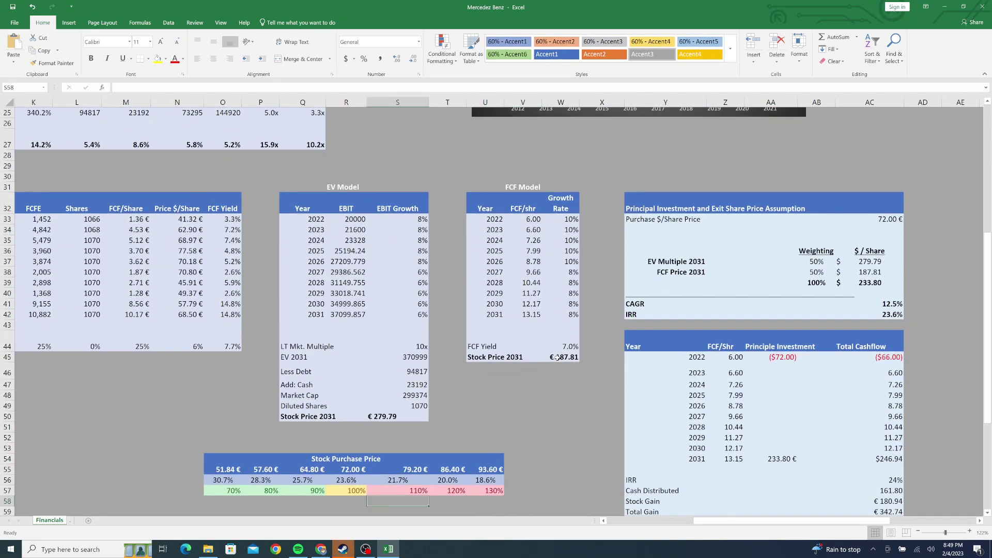
{"action": "key", "text": "Up"}
{"action": "key", "text": "Left"}
{"action": "key", "text": "Left"}
{"action": "key", "text": "Left"}
{"action": "key", "text": "Right"}
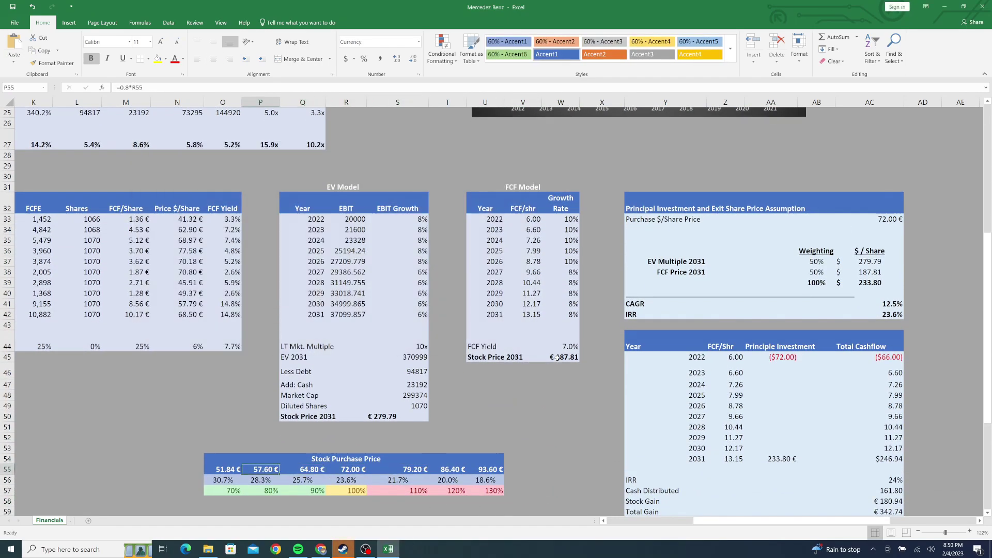
{"action": "key", "text": "Right"}
{"action": "key", "text": "Left"}
{"action": "key", "text": "Right"}
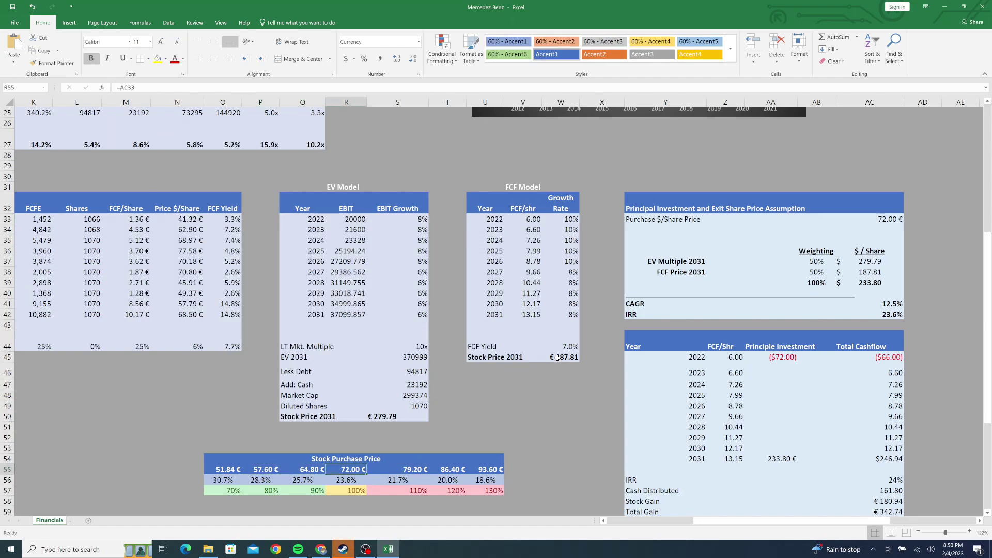
{"action": "key", "text": "Left"}
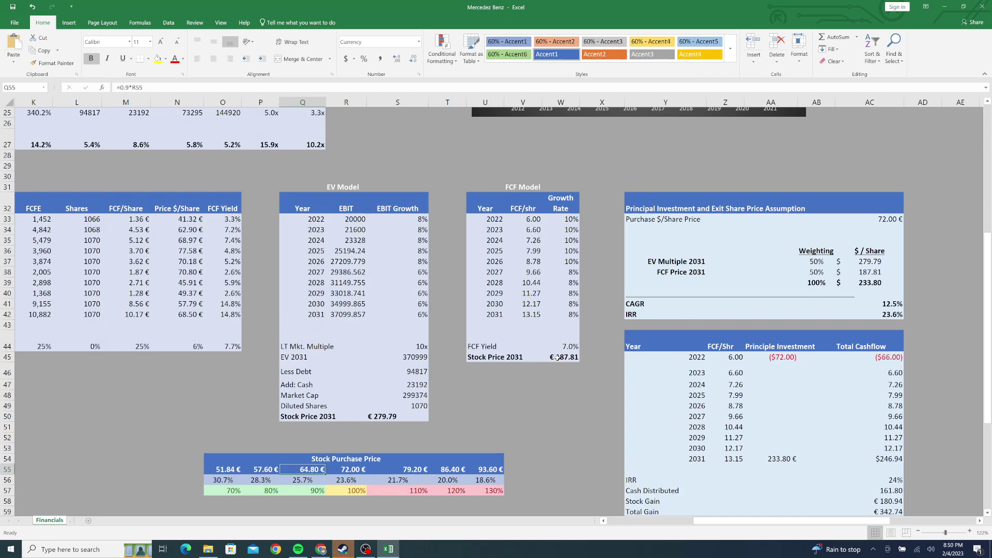
Compare the IRR at each price level around the base price in the Stock Purchase Price table.
{"action": "key", "text": "Down"}
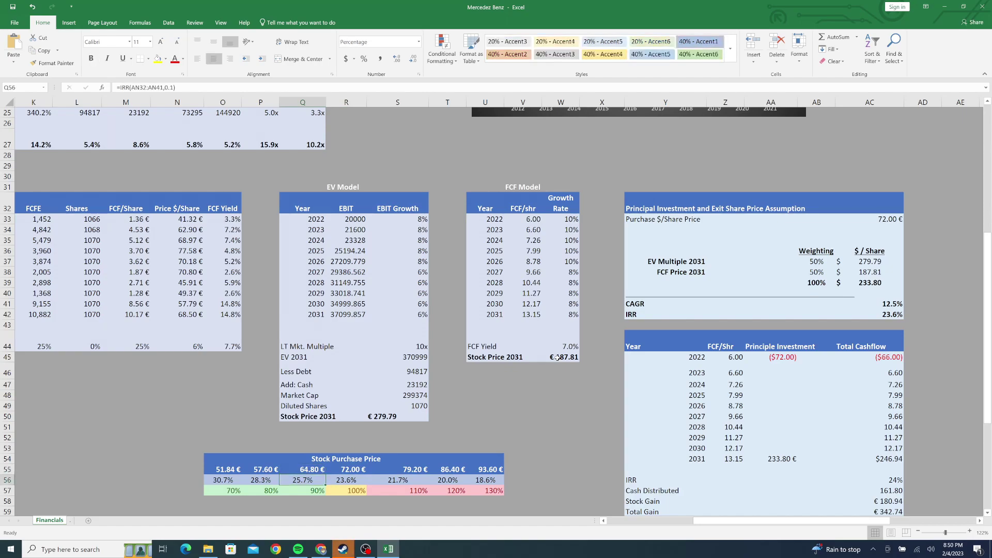
{"action": "key", "text": "Up"}
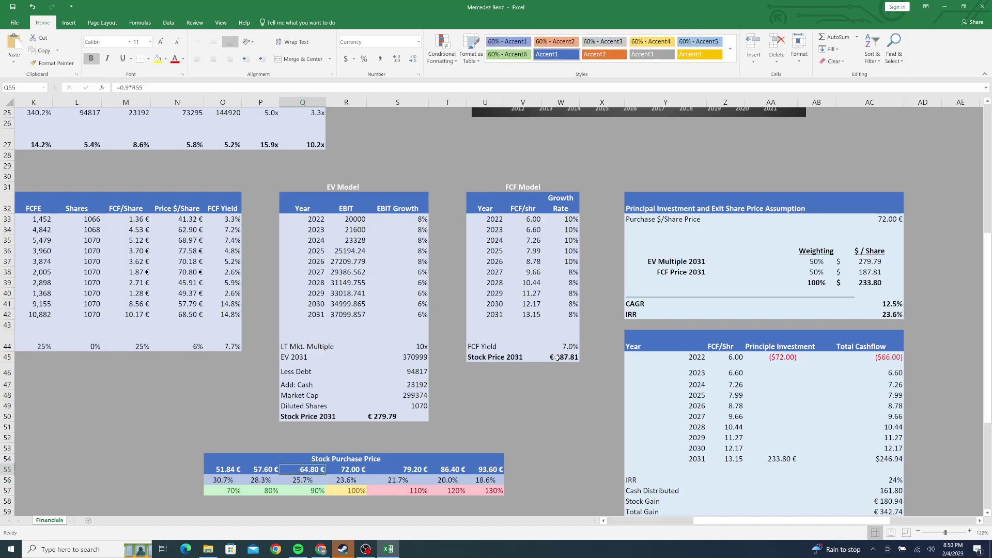
{"action": "key", "text": "Down"}
{"action": "key", "text": "Left"}
{"action": "key", "text": "Left"}
{"action": "key", "text": "Right"}
{"action": "key", "text": "Right"}
{"action": "key", "text": "Right"}
{"action": "key", "text": "Right"}
{"action": "key", "text": "Left"}
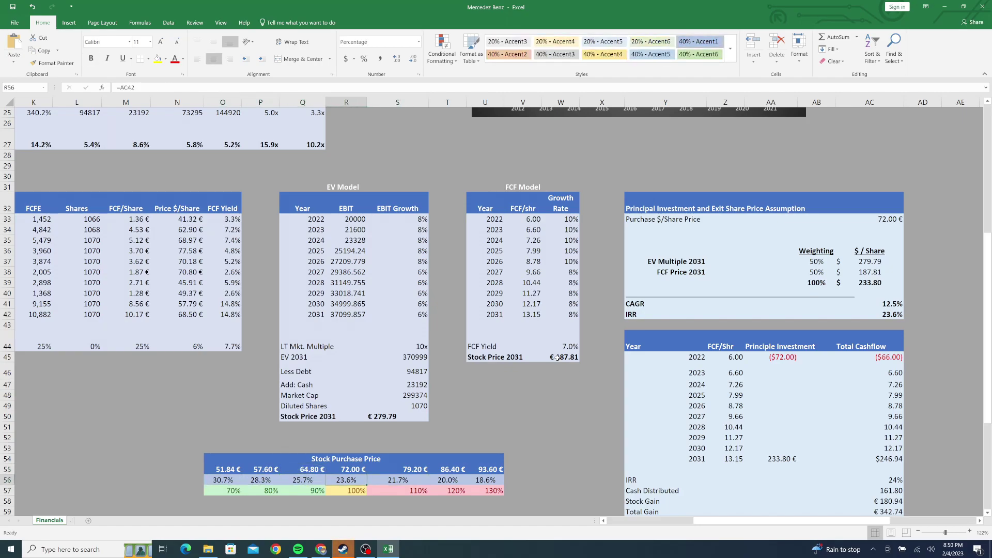
{"action": "key", "text": "Right"}
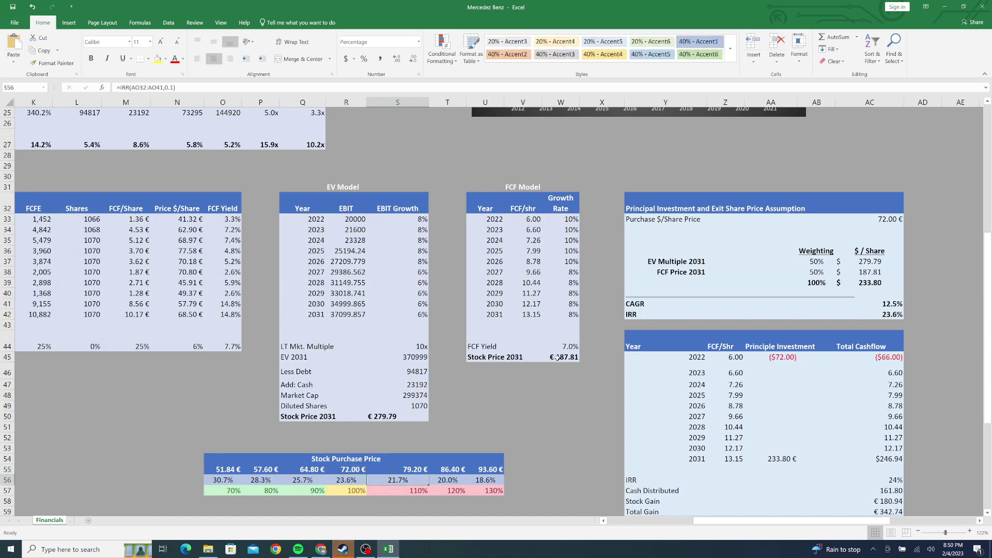
{"action": "key", "text": "Left"}
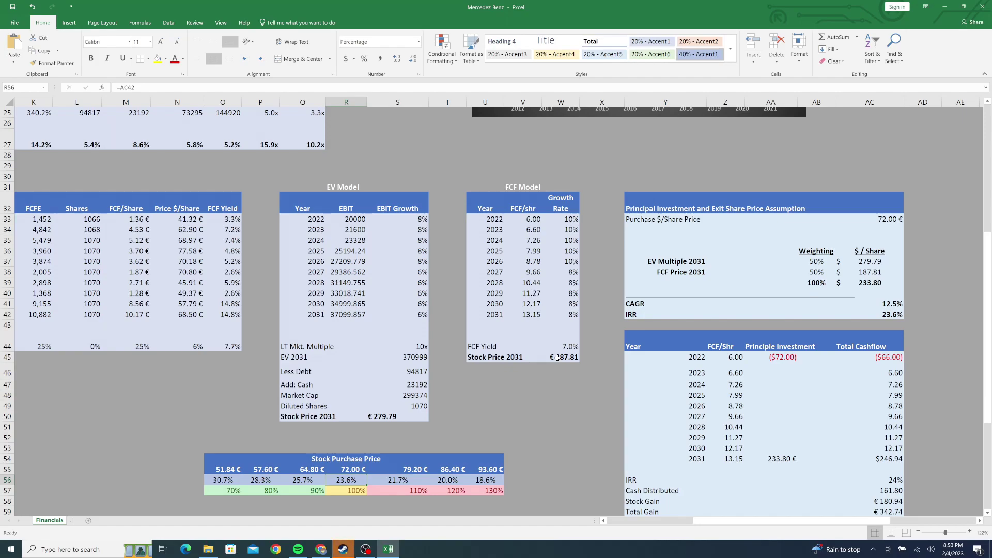
{"action": "key", "text": "Right"}
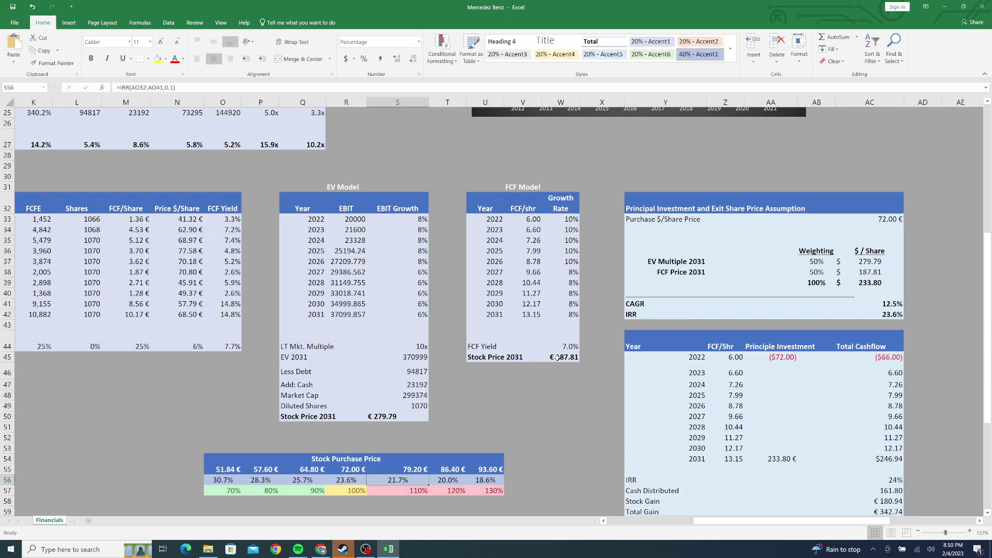